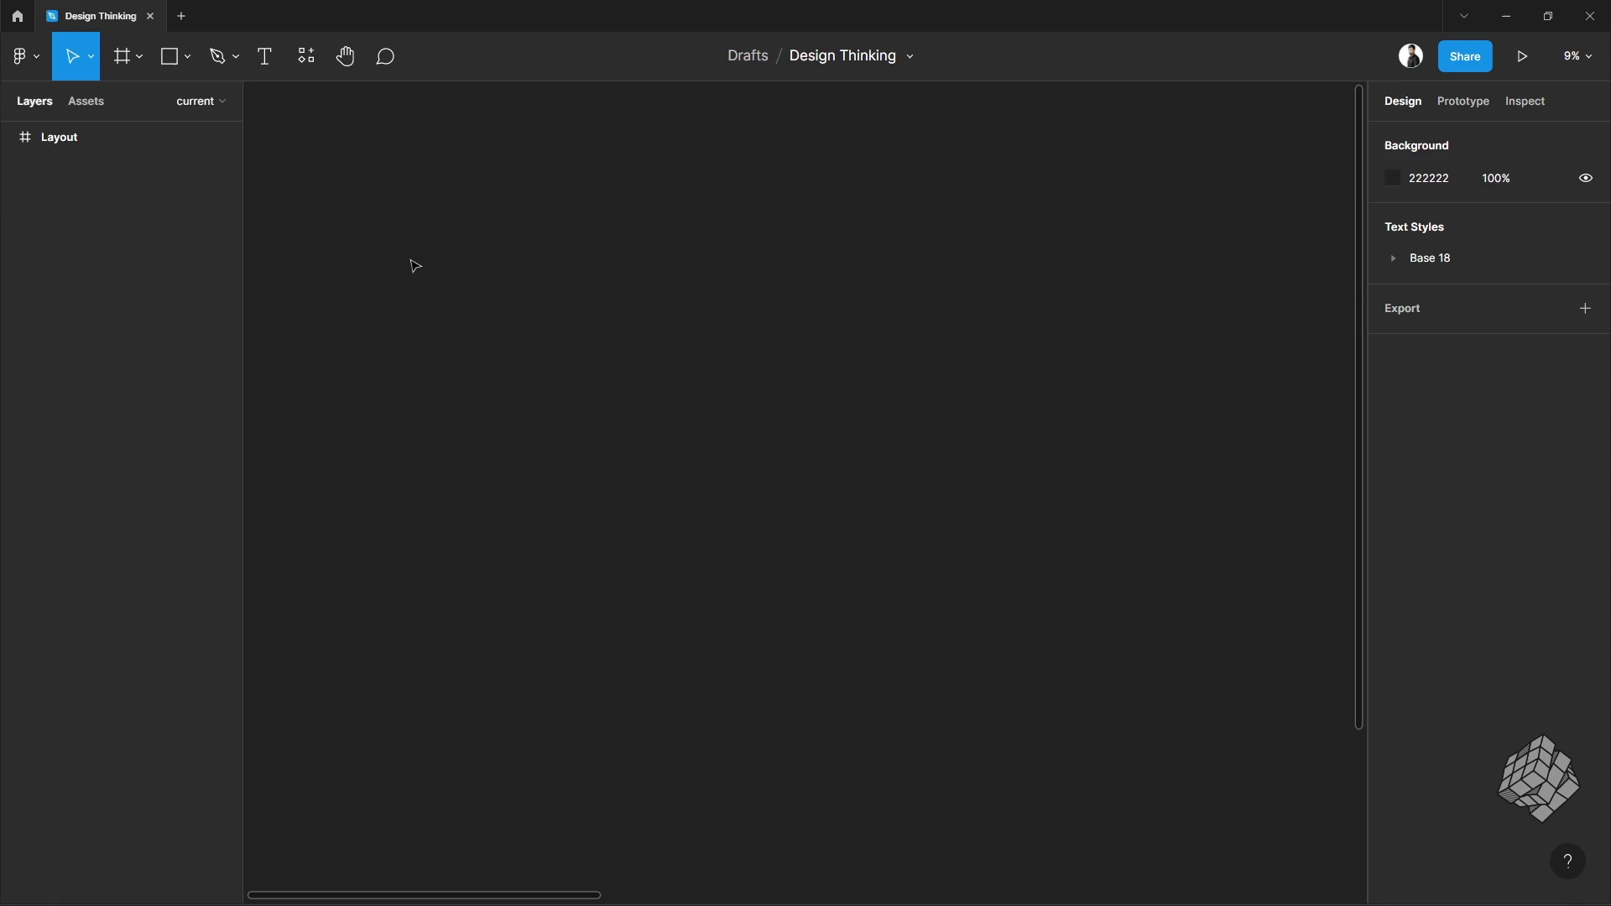
Run the Vectary 3D Elements plugin from Figma's plugin list
left_click(308, 60)
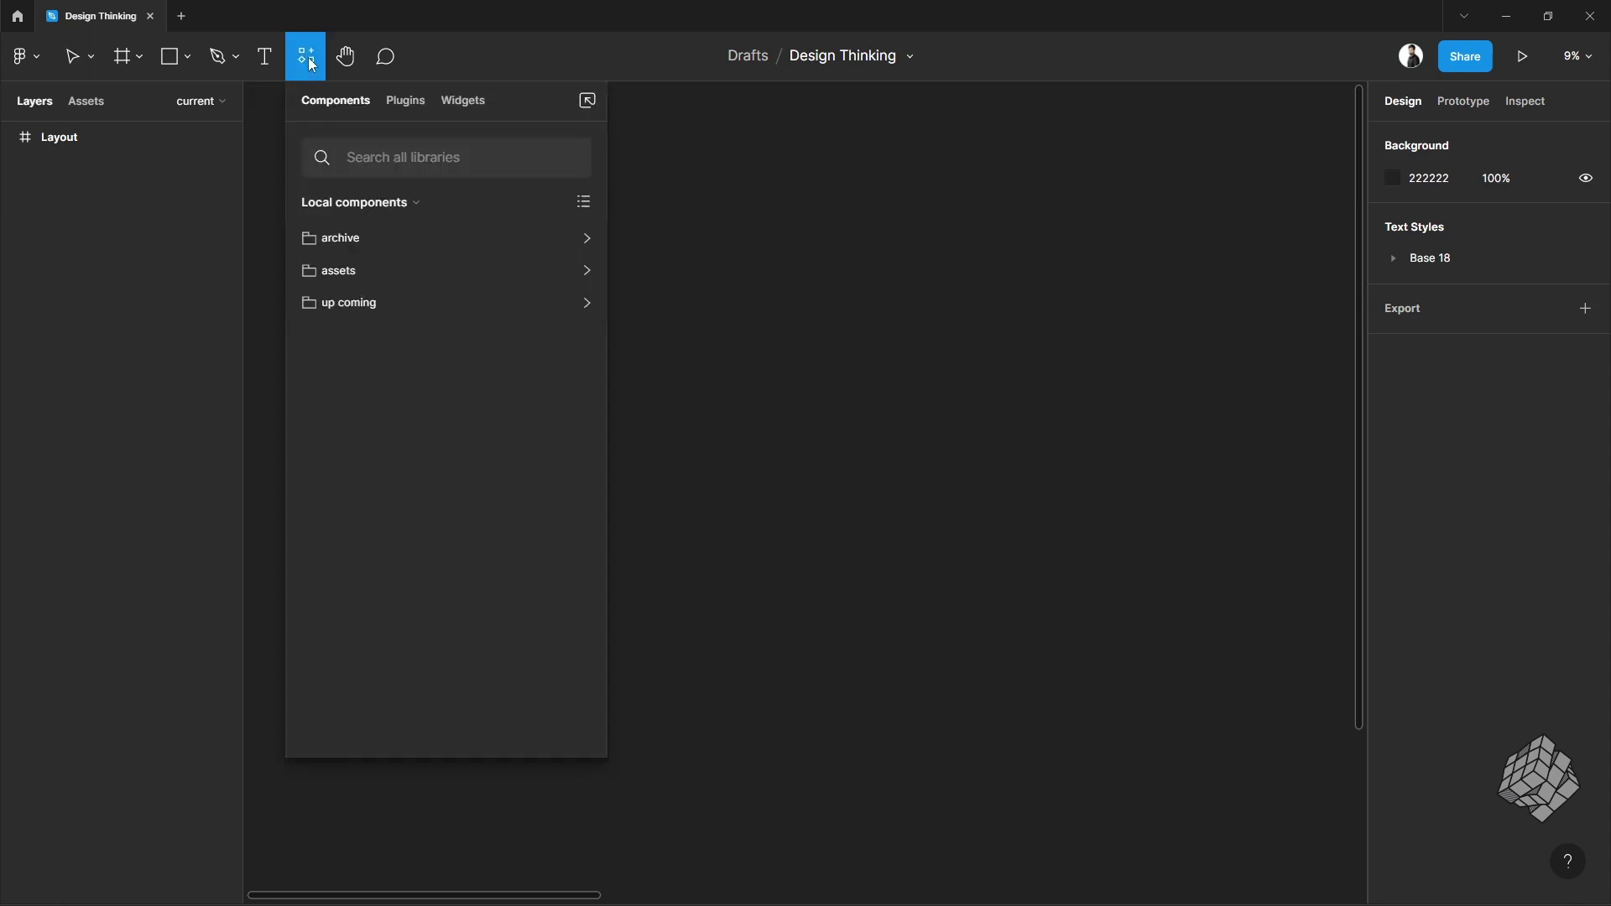
left_click(409, 102)
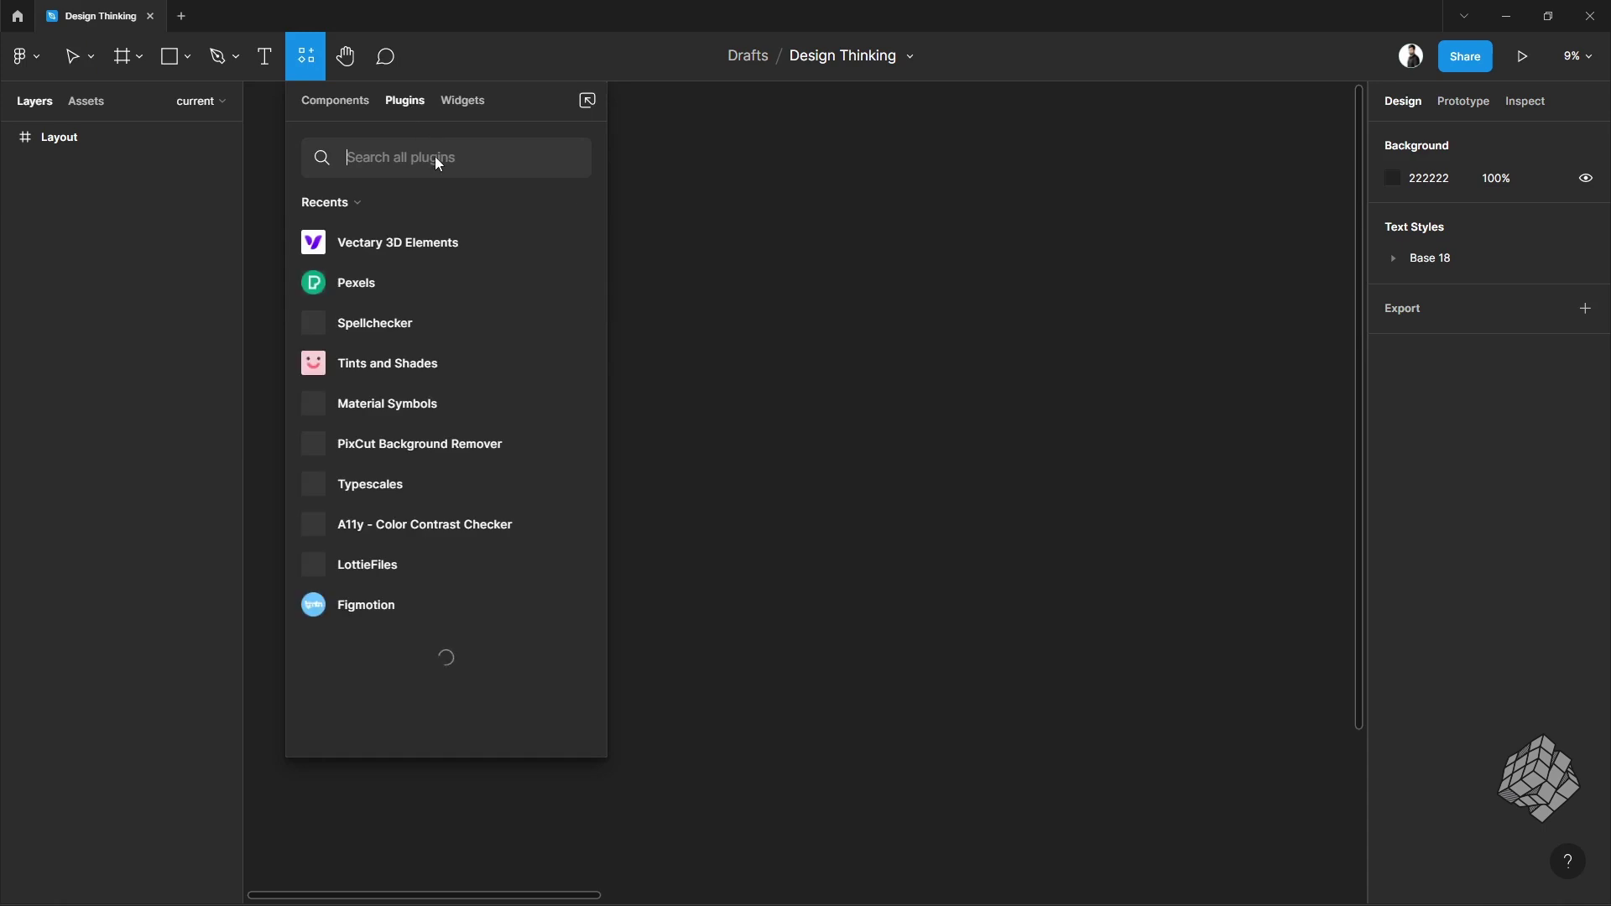
type("ver")
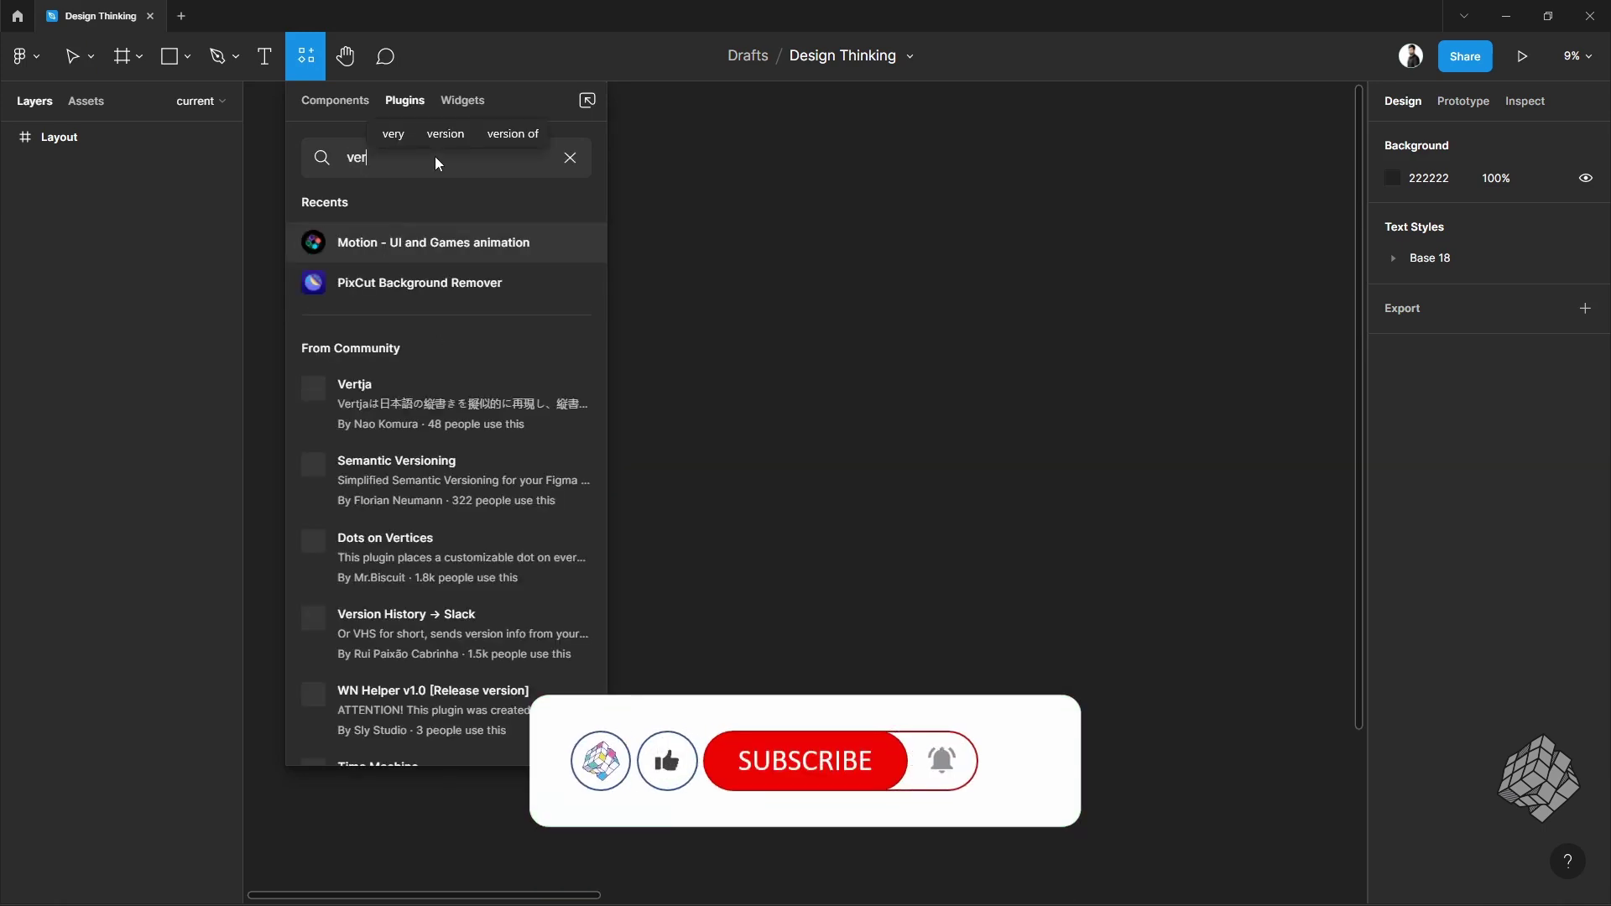
type("tary")
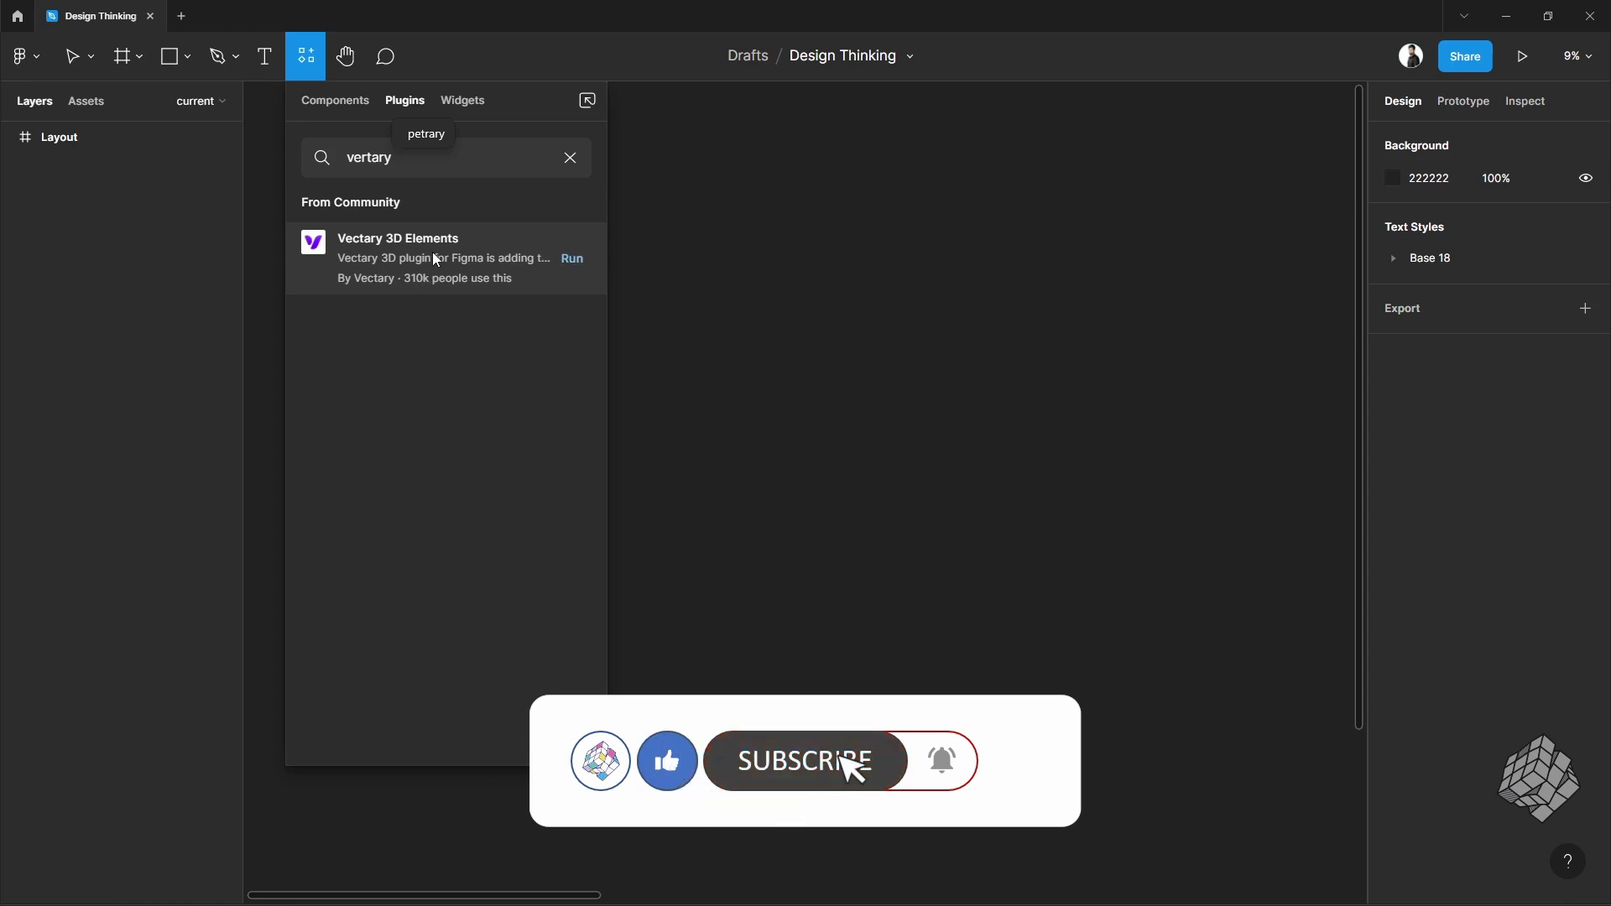
left_click(571, 258)
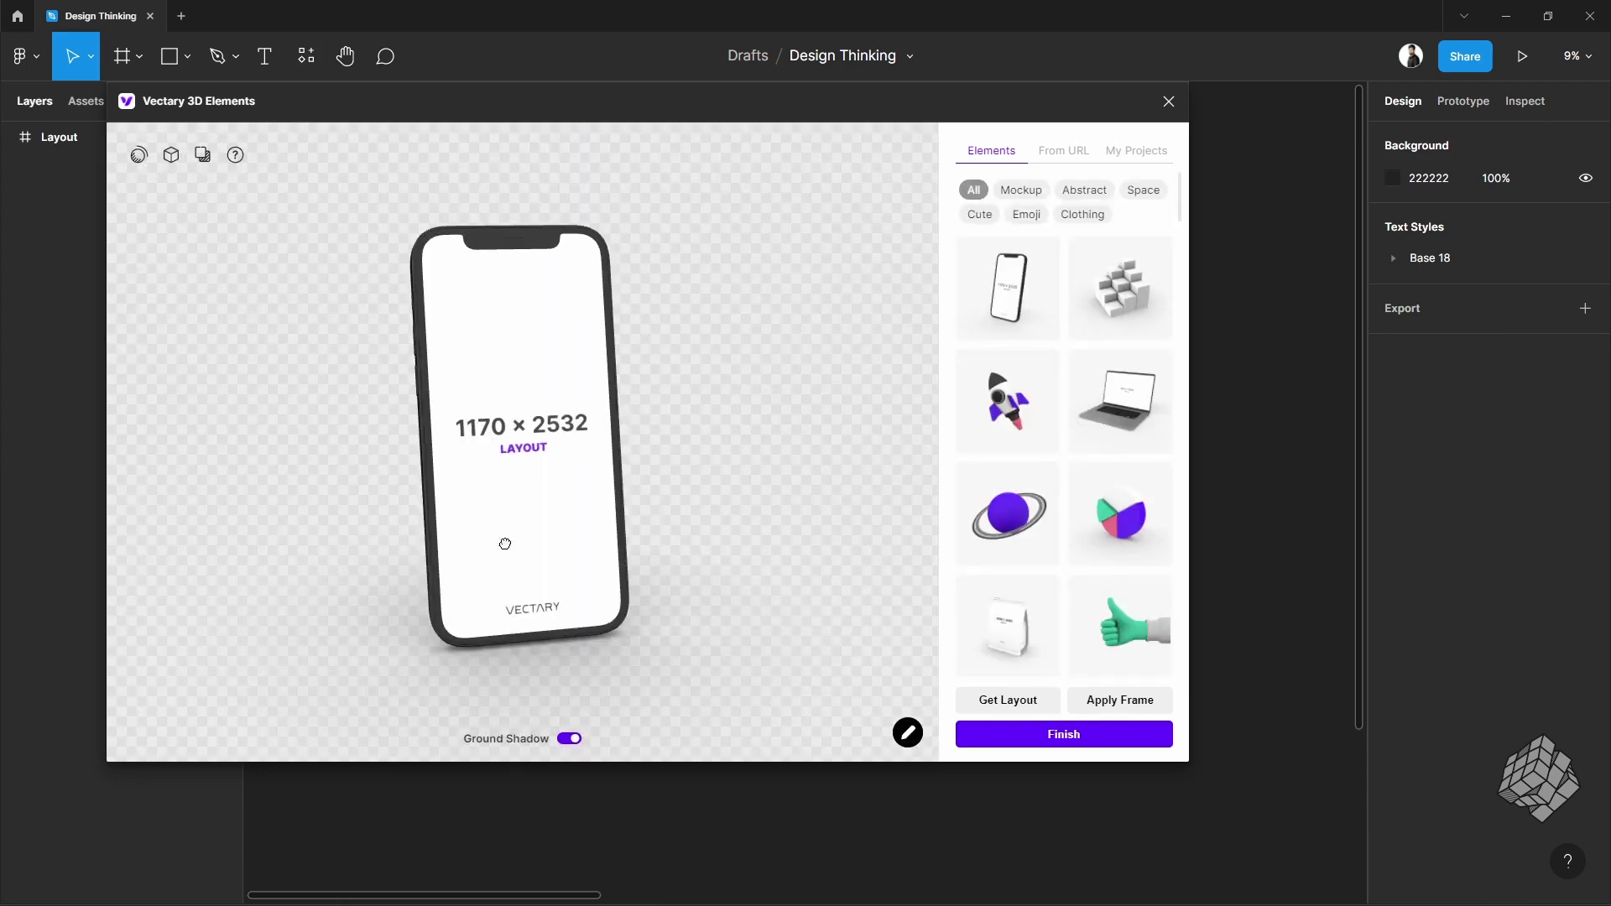
Load the earth globe from the Elements gallery in place of the phone and spin it
mouse_move(497, 550)
left_mouse_down()
mouse_move(612, 539)
mouse_move(642, 520)
left_mouse_up()
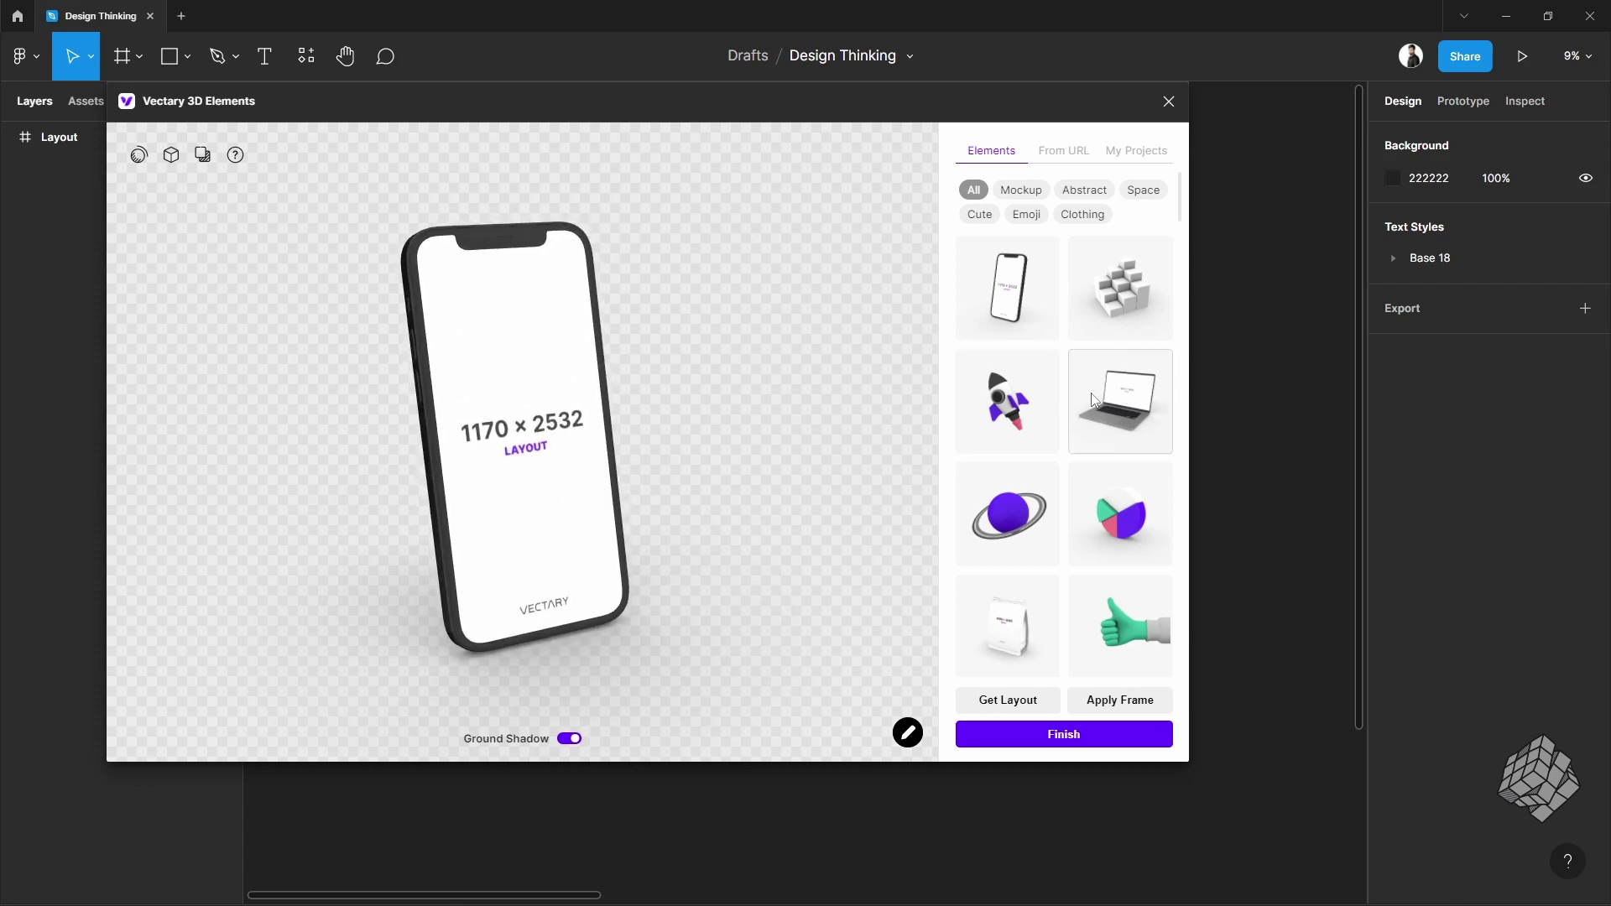
scroll(1093, 400, "down", 2)
scroll(1092, 400, "down", 3)
scroll(1092, 400, "down", 1)
scroll(1093, 400, "down", 2)
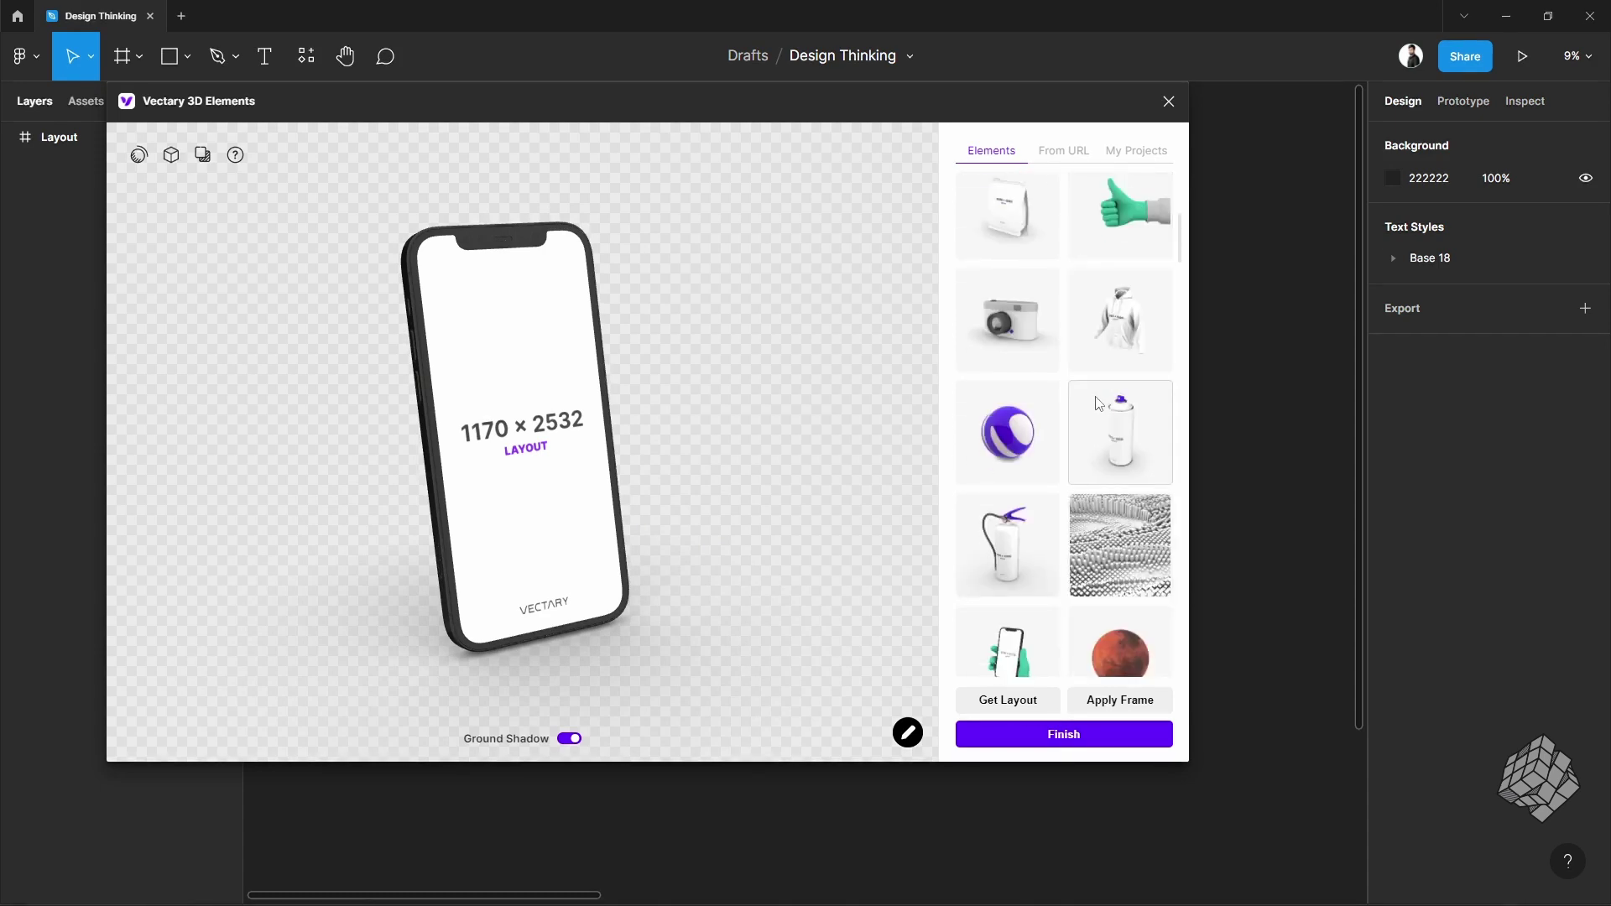
scroll(1095, 400, "down", 2)
scroll(1095, 400, "down", 4)
scroll(1094, 401, "down", 6)
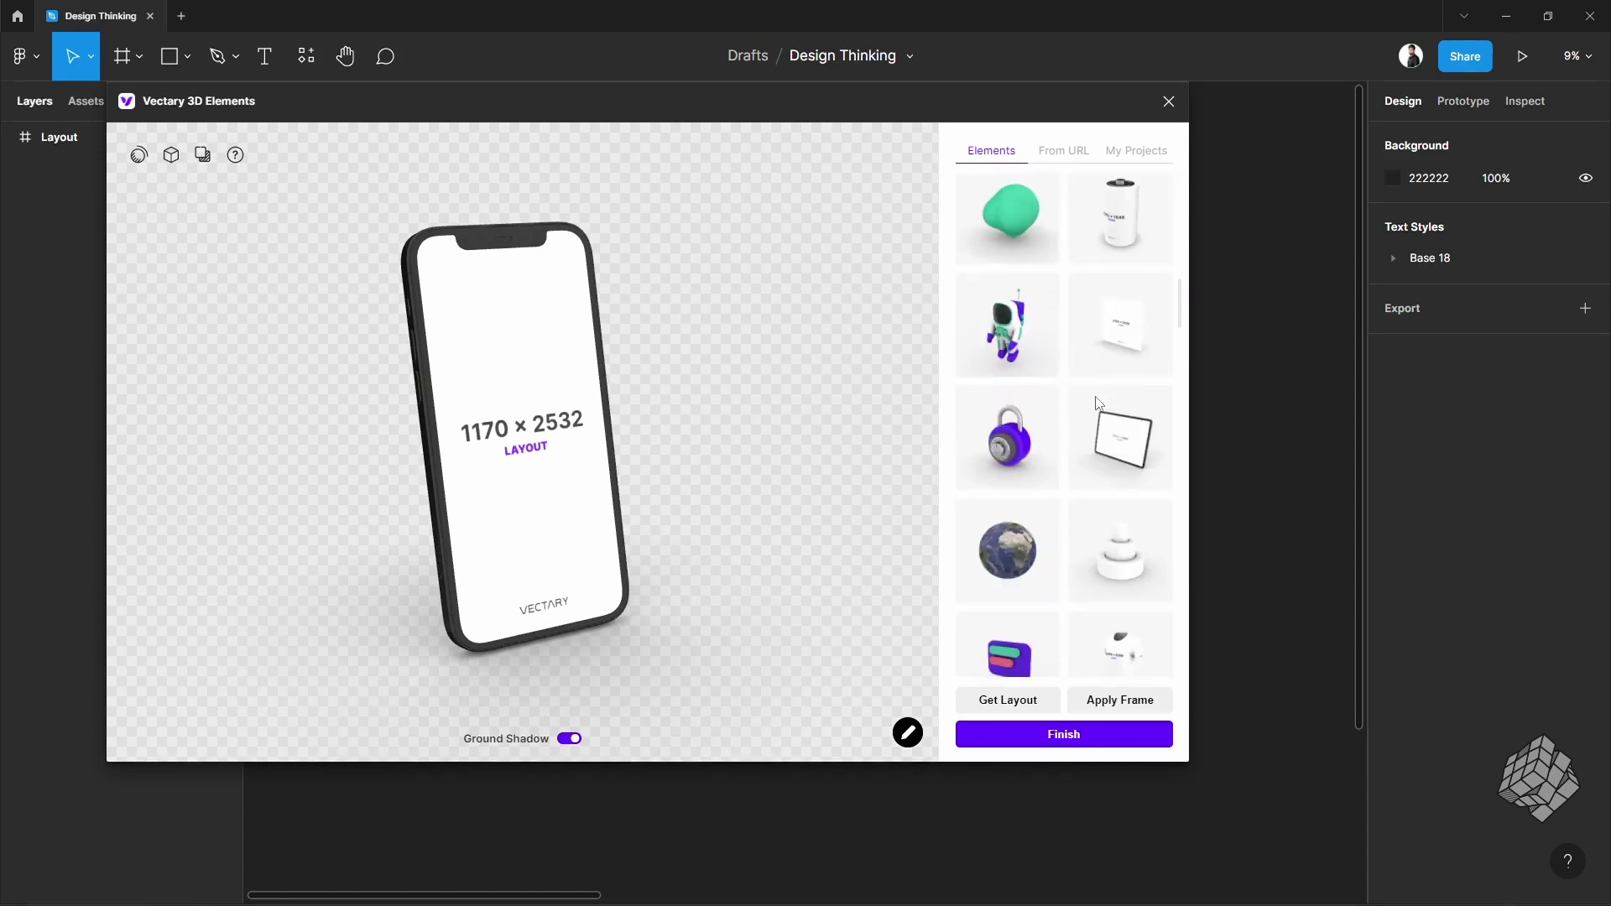
scroll(1095, 400, "up", 6)
scroll(1058, 503, "down", 6)
left_click(1030, 569)
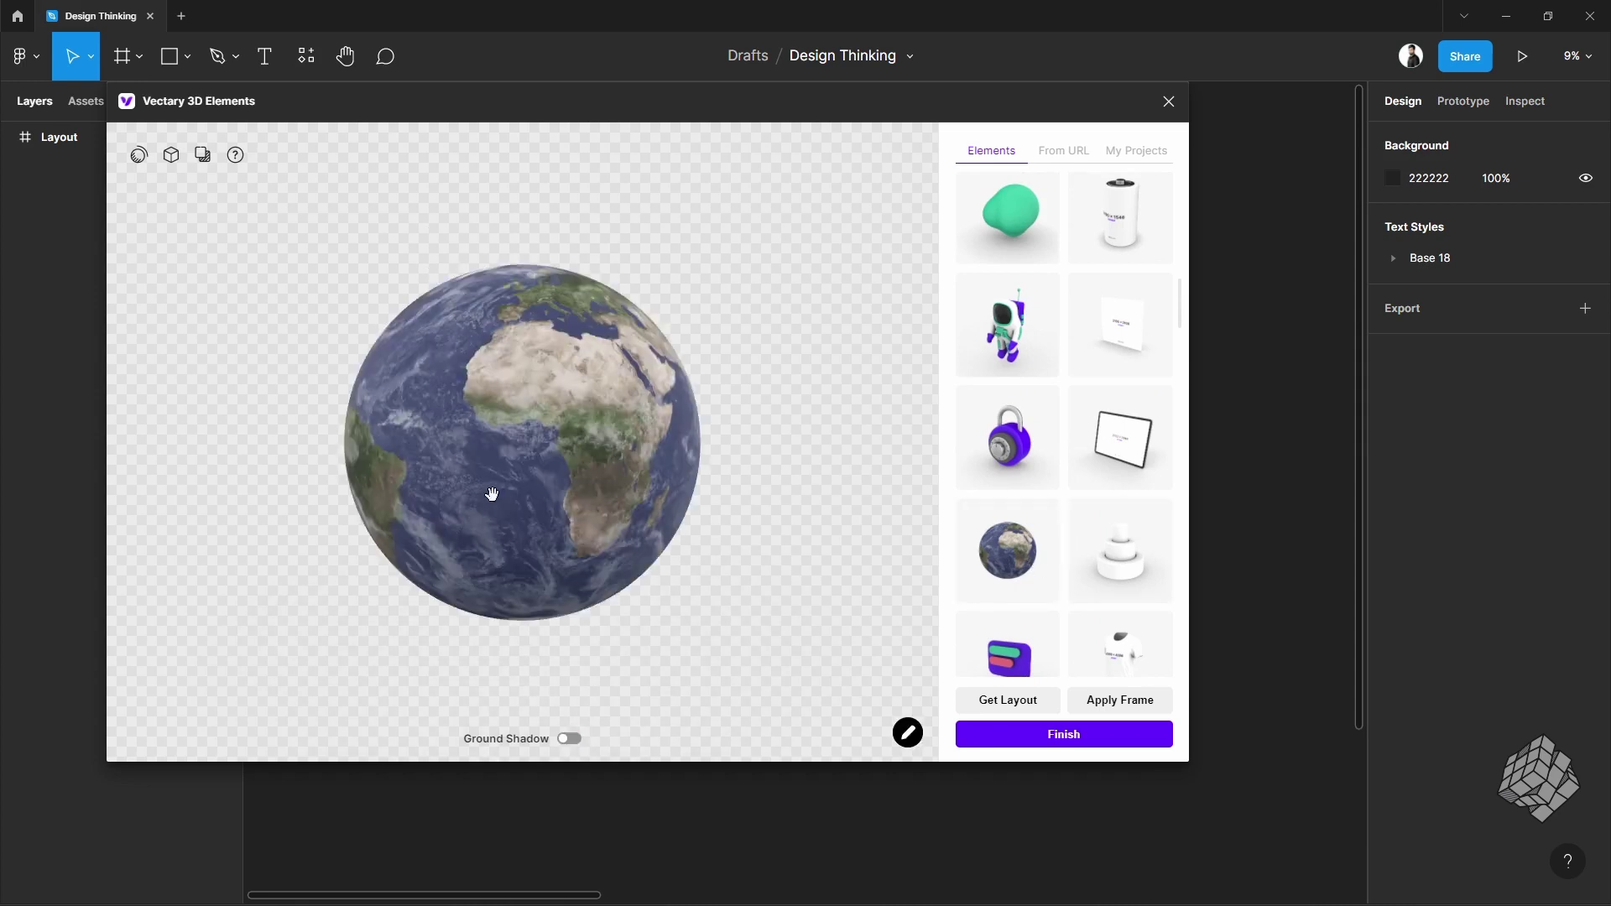
mouse_move(490, 493)
left_mouse_down()
mouse_move(530, 501)
mouse_move(698, 461)
left_mouse_up()
scroll(1057, 445, "up", 3)
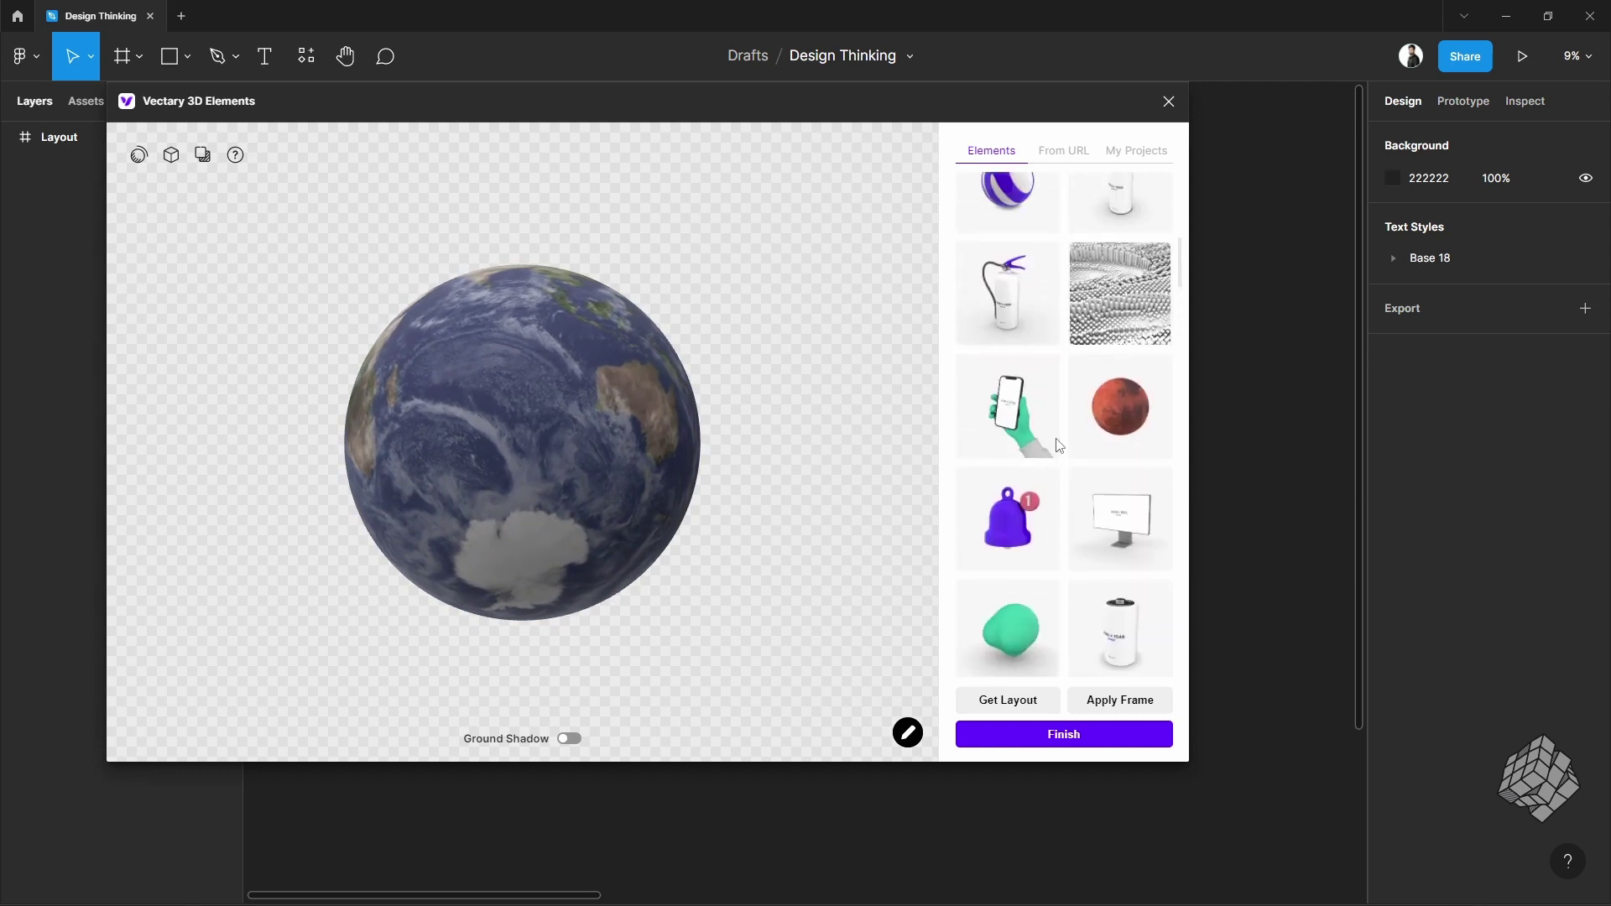
scroll(1094, 433, "down", 1)
scroll(1135, 426, "down", 4)
scroll(1134, 428, "down", 3)
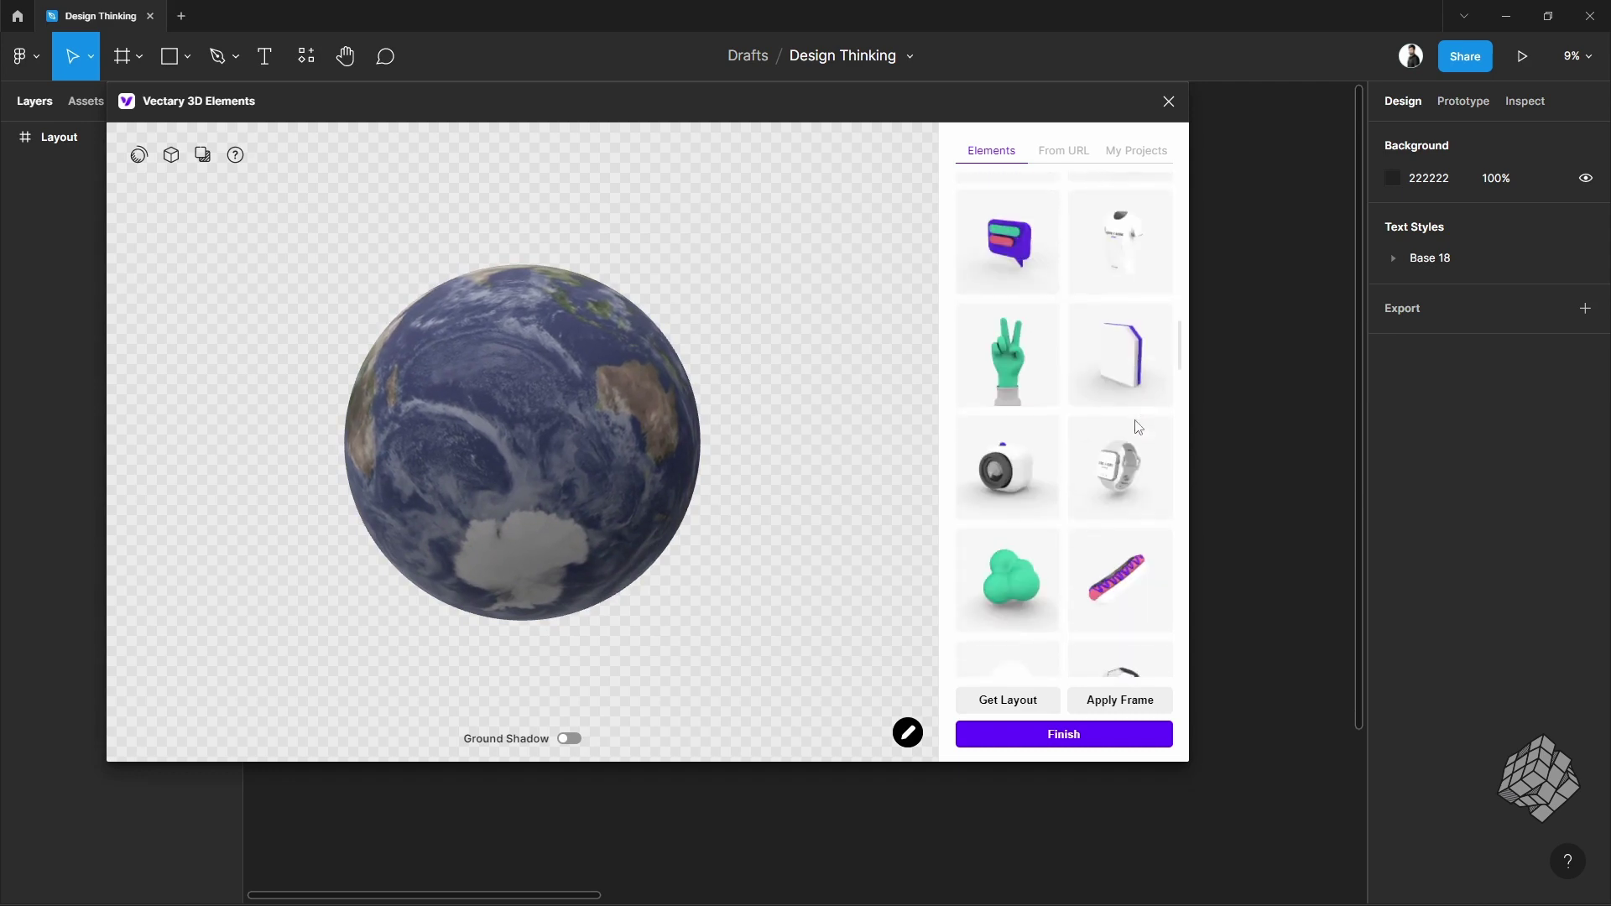
scroll(1130, 429, "down", 2)
scroll(1127, 431, "down", 2)
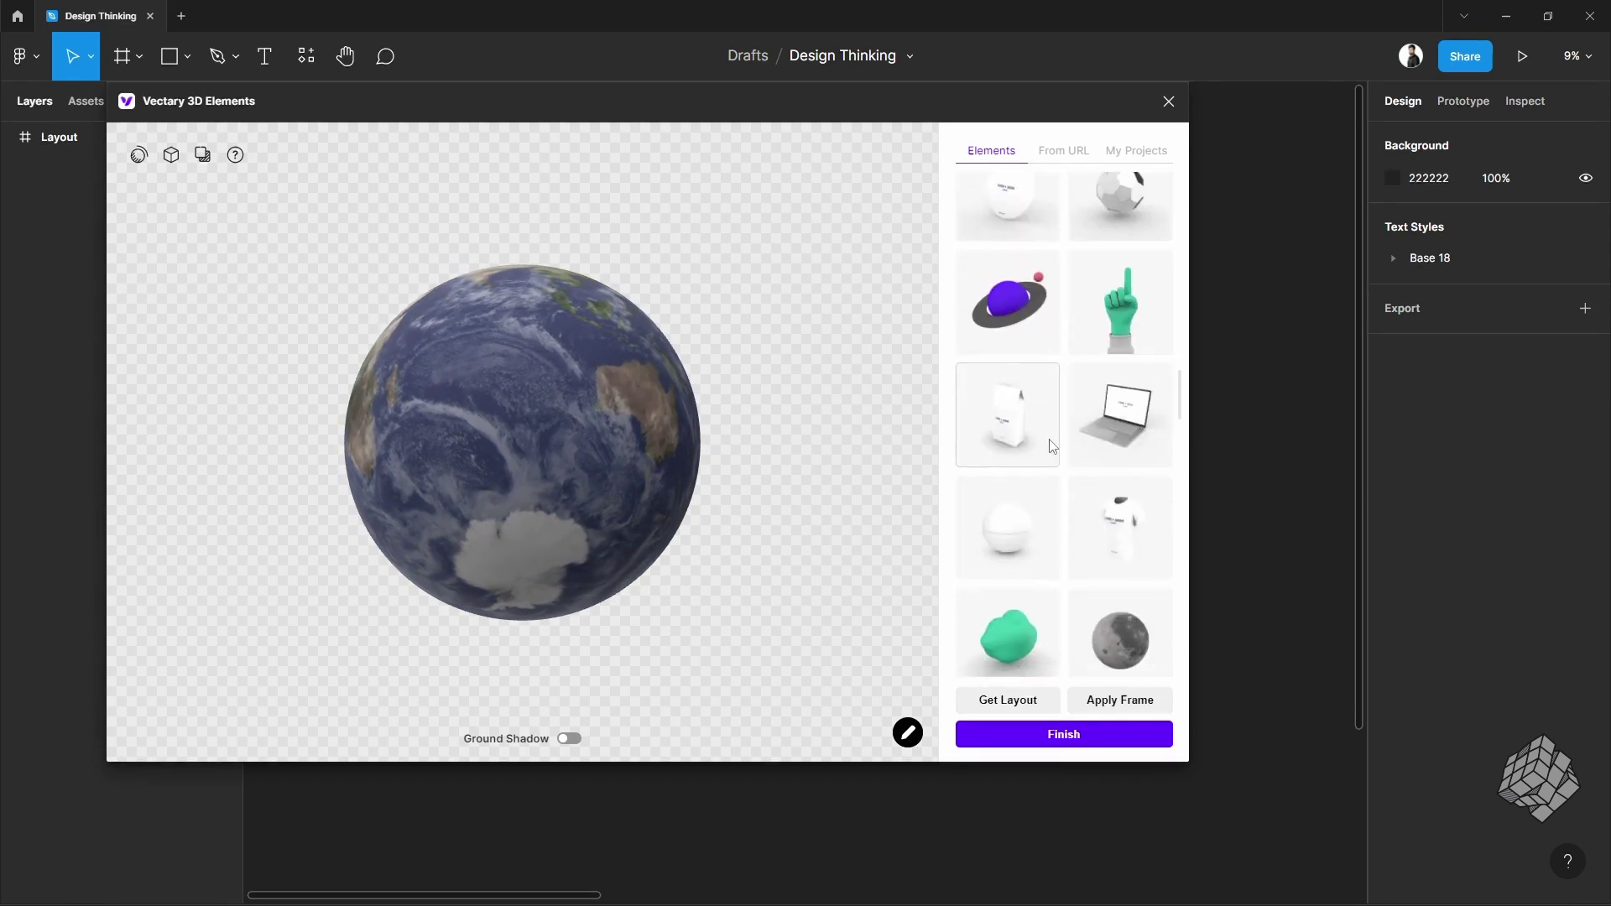
scroll(1053, 444, "down", 1)
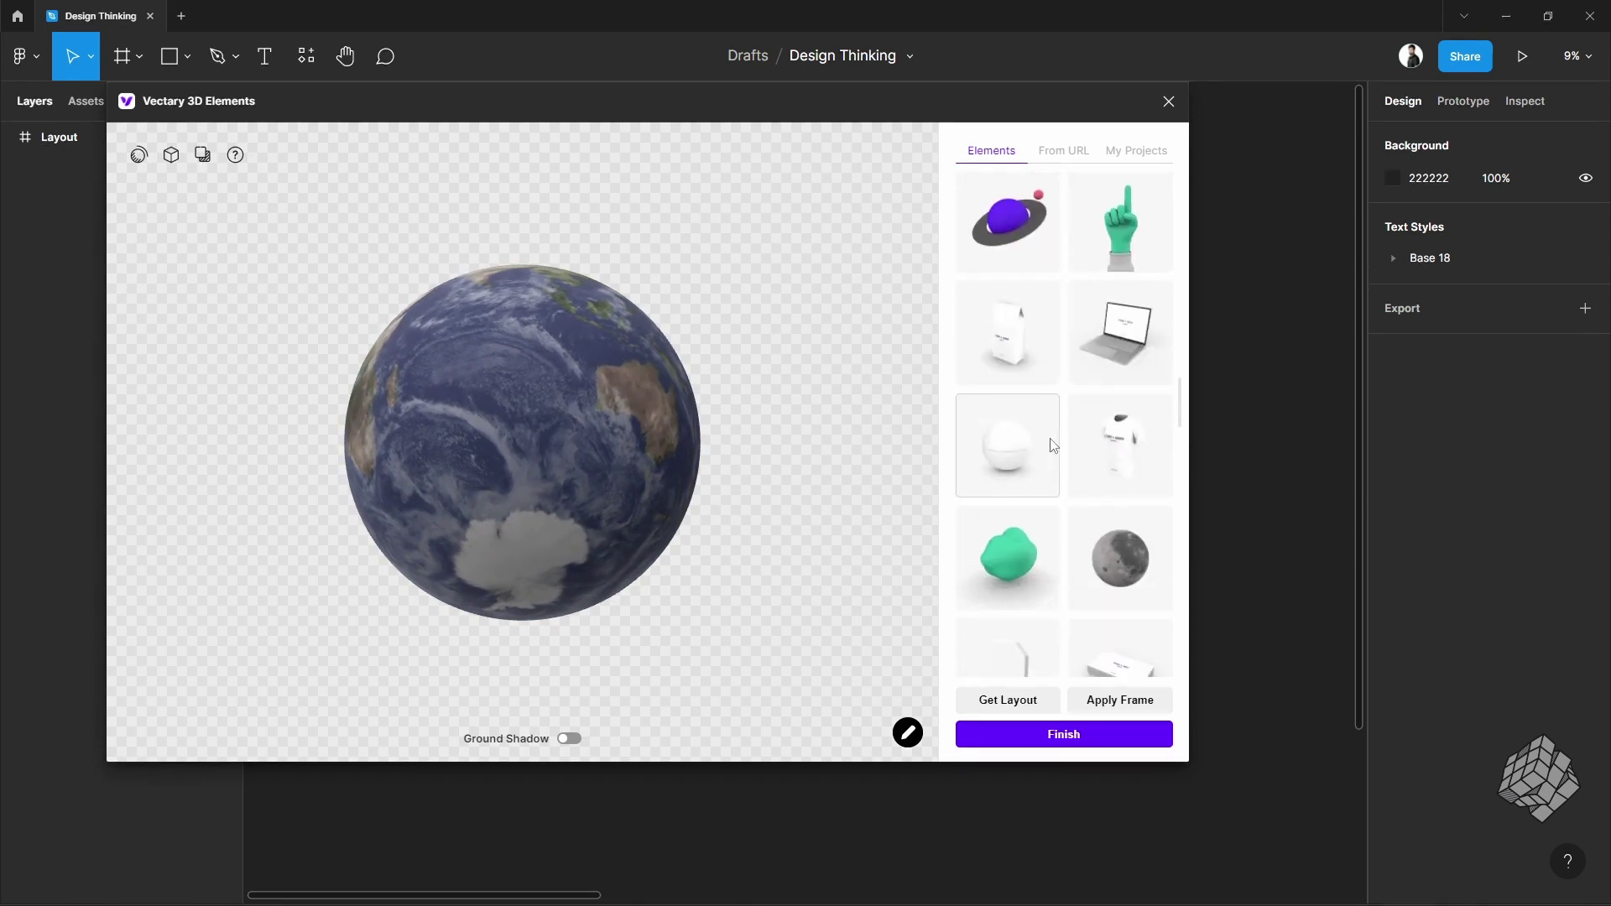
Load the paper-bag model, move the plugin left, and tilt the bag to an angled view from above
left_click(1020, 364)
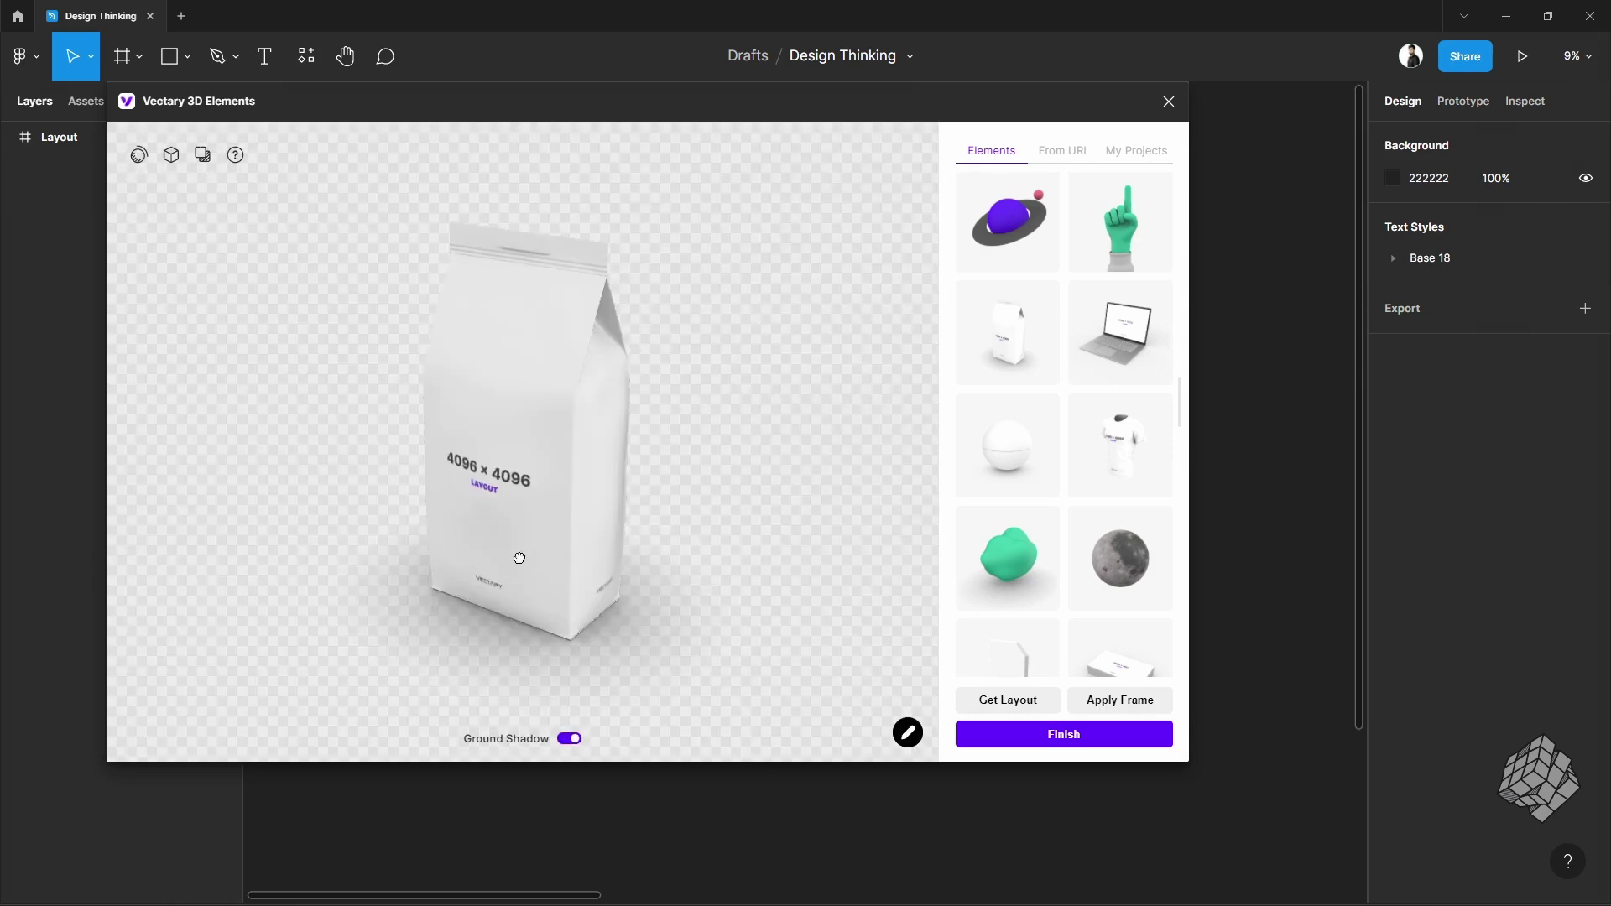
mouse_move(522, 557)
left_mouse_down()
mouse_move(494, 557)
mouse_move(767, 550)
mouse_move(558, 559)
mouse_move(659, 558)
mouse_move(522, 540)
mouse_move(537, 483)
mouse_move(471, 511)
mouse_move(855, 451)
mouse_move(543, 504)
mouse_move(529, 467)
mouse_move(521, 507)
mouse_move(647, 460)
mouse_move(553, 497)
left_mouse_up()
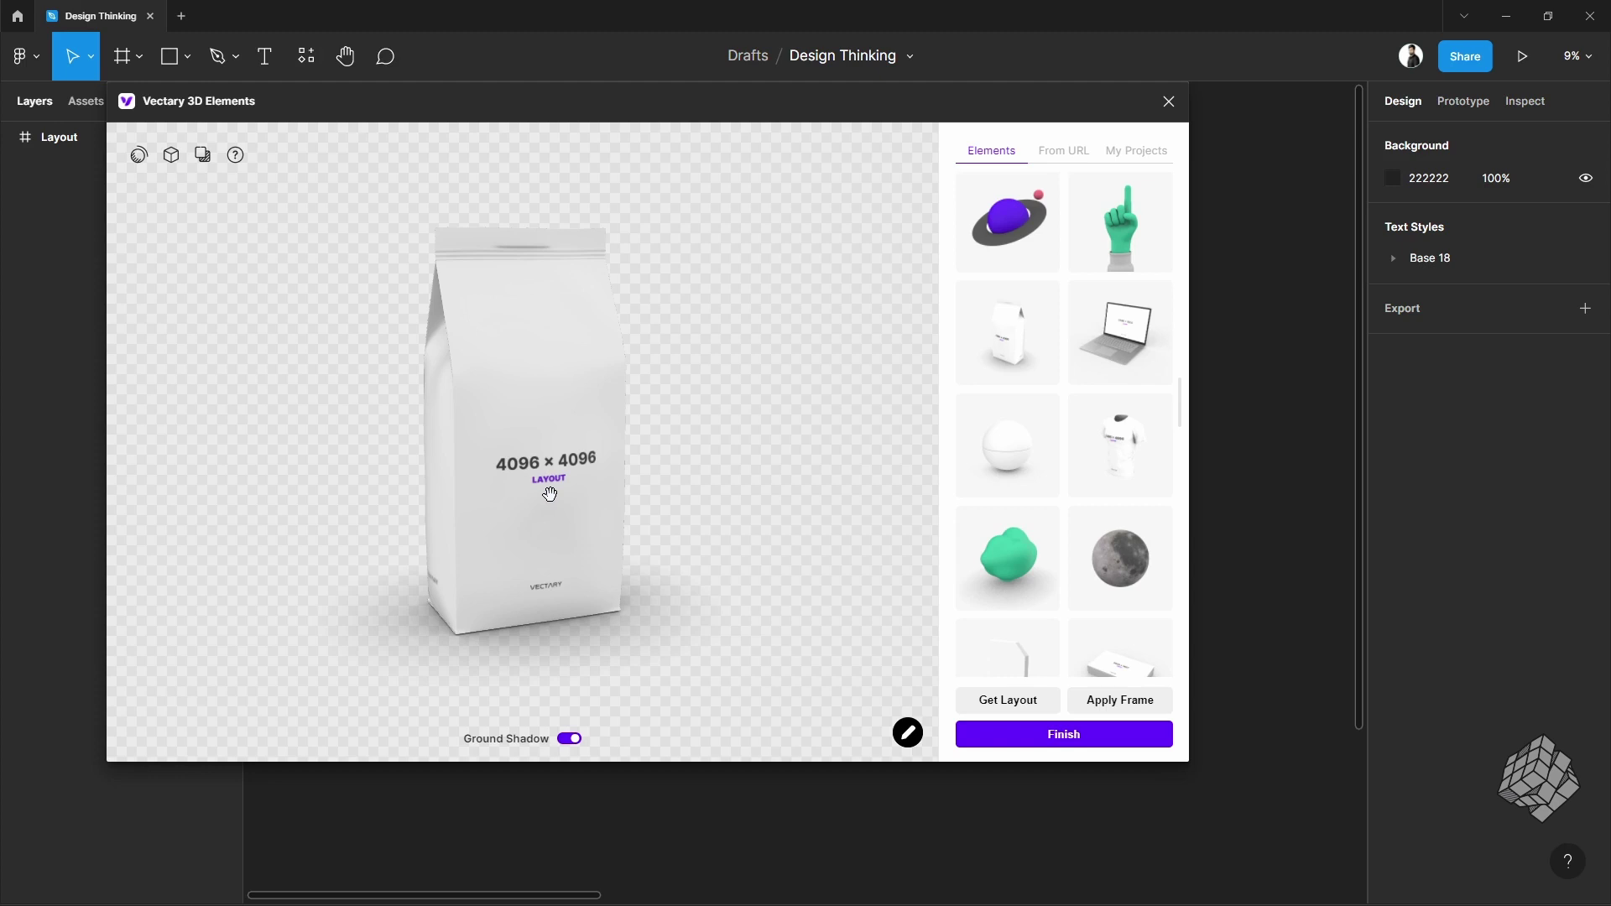
left_click_drag(780, 124, 684, 101)
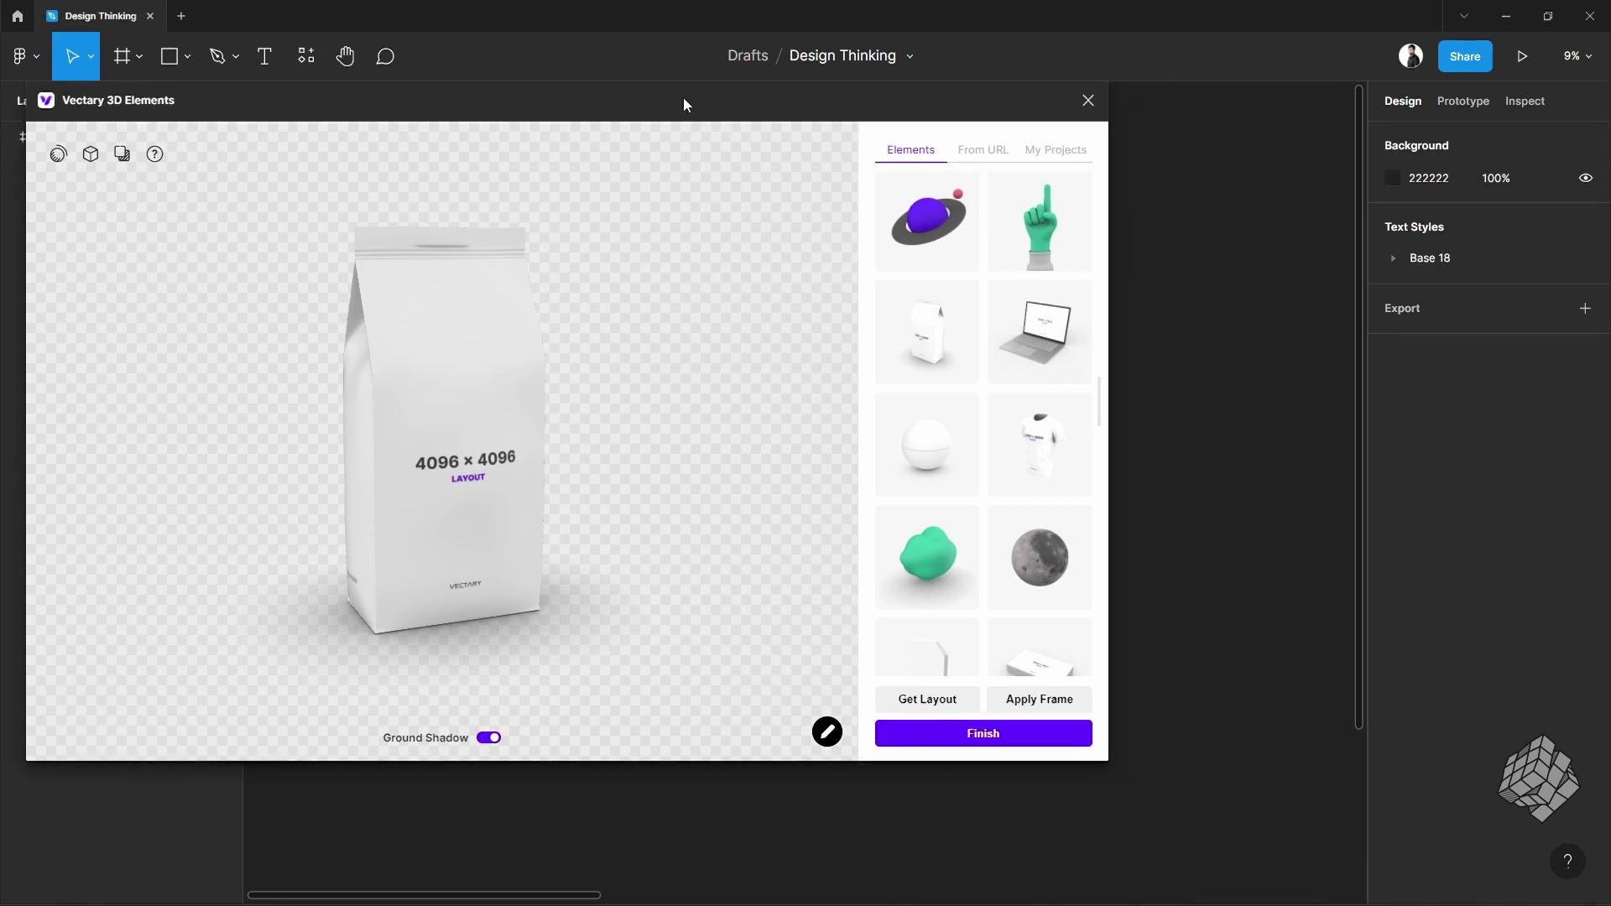
left_click_drag(703, 447, 637, 605)
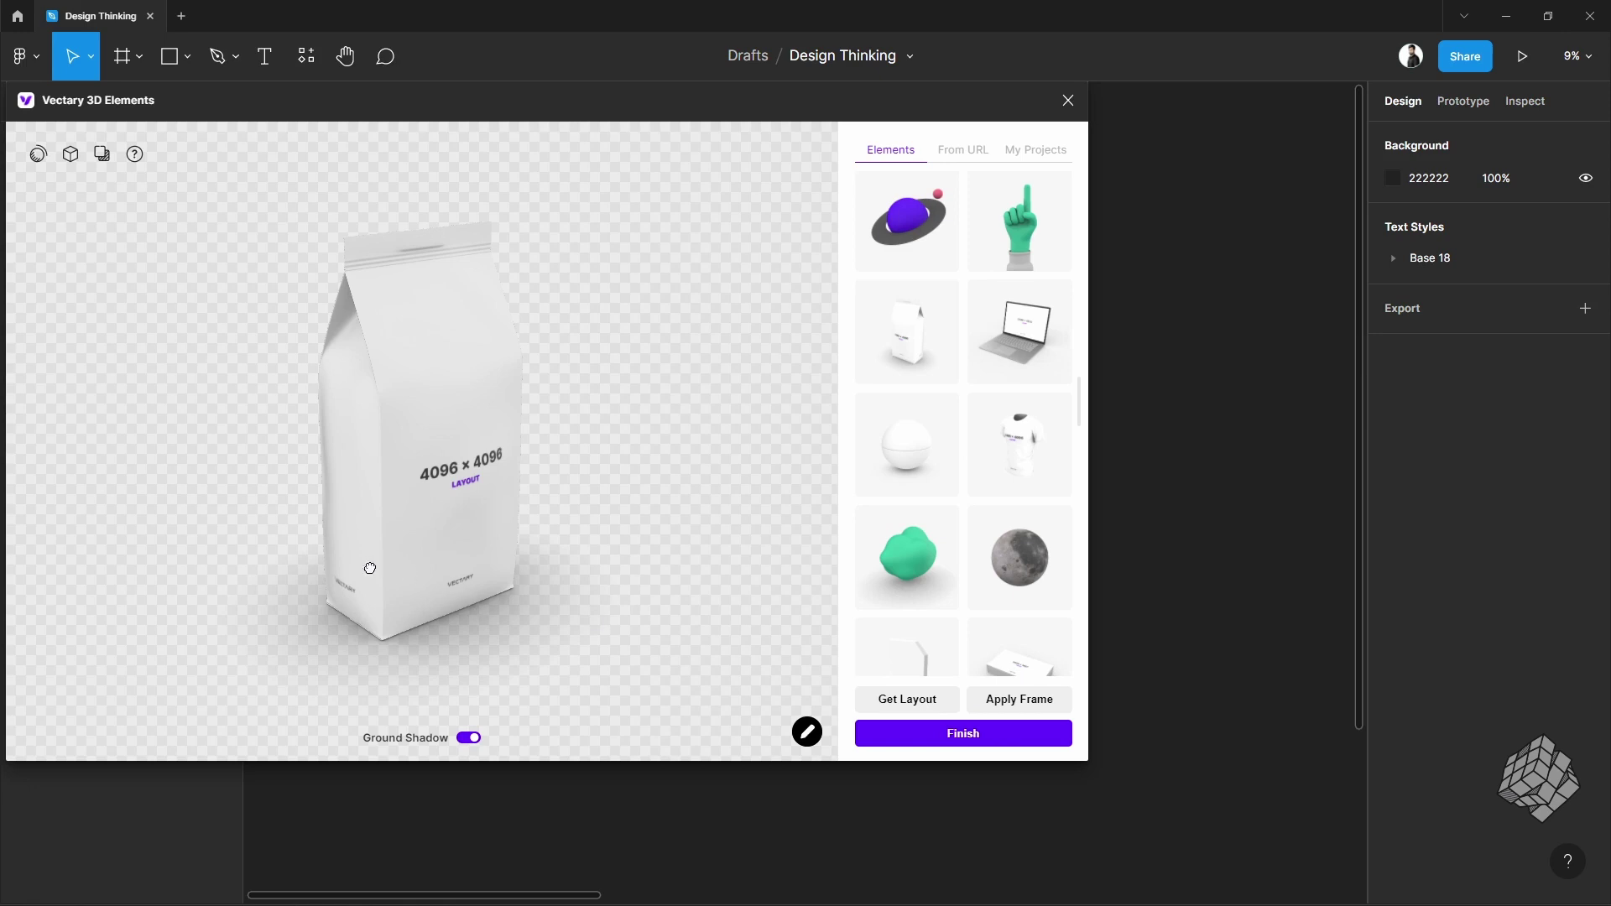
left_click_drag(370, 569, 495, 586)
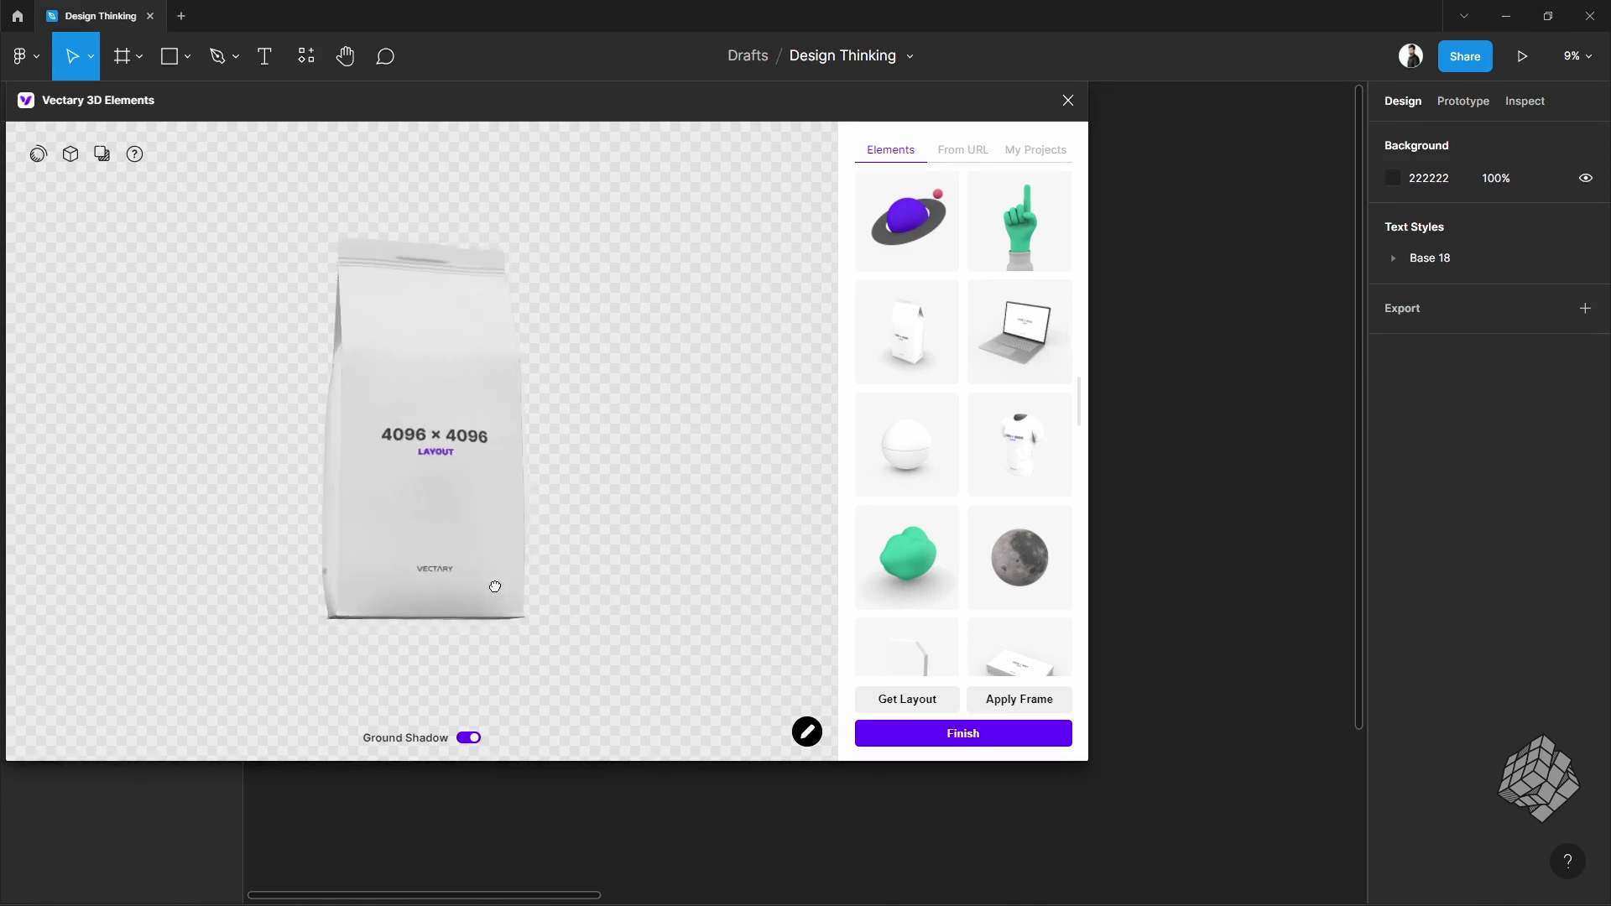
left_click_drag(521, 571, 846, 701)
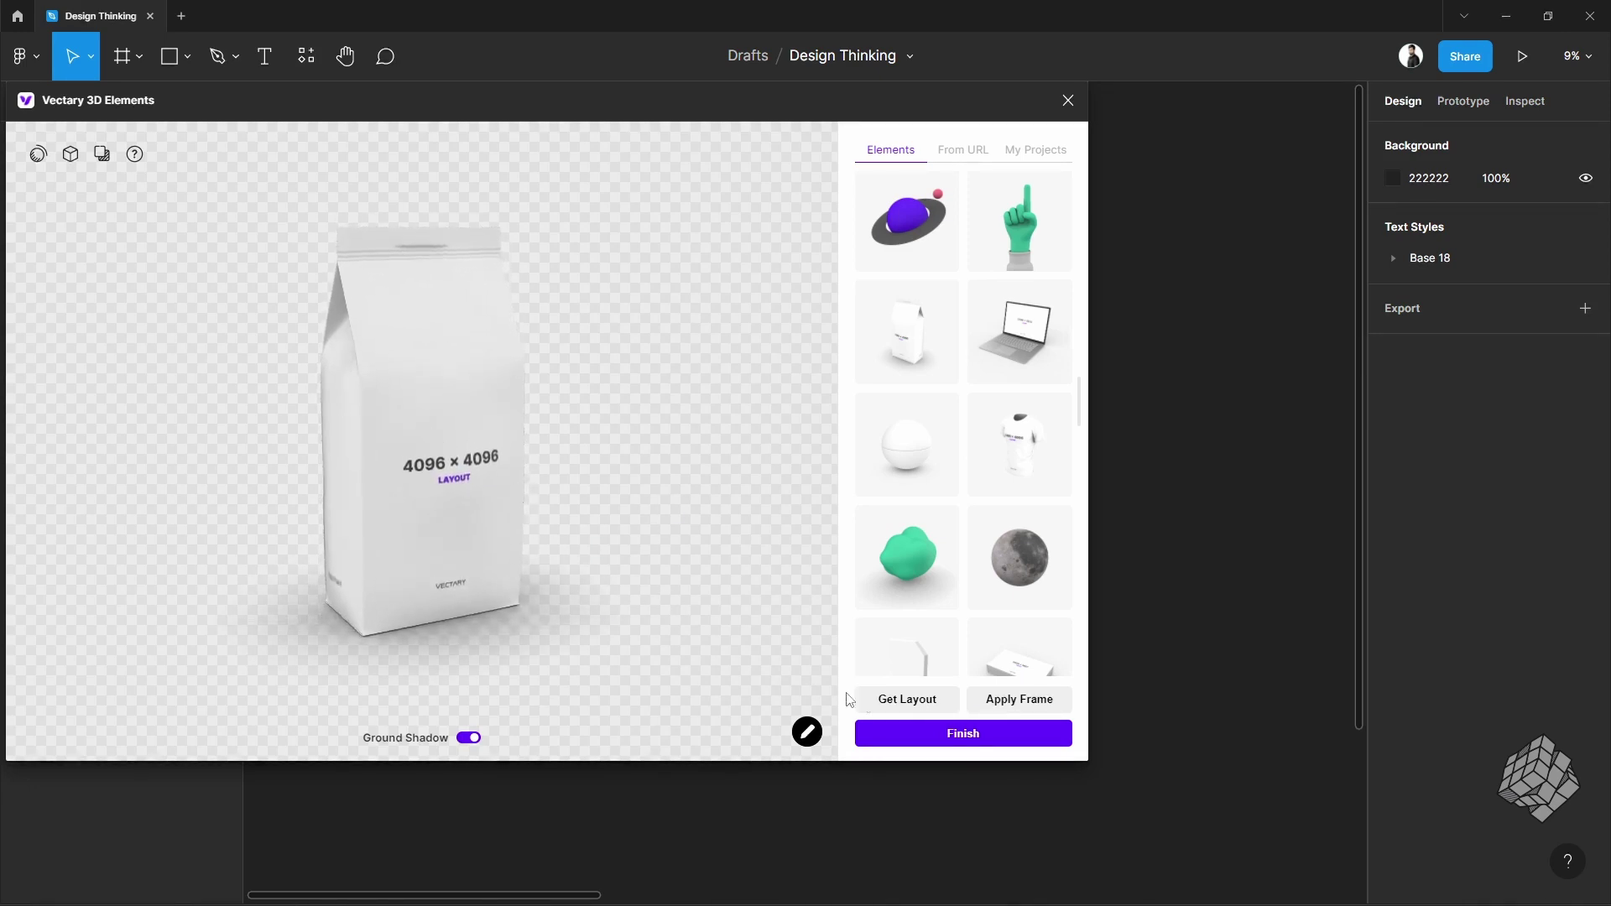
Export the bag's Vectary Layout texture frame with Get Layout and nudge it up-left
left_click(942, 705)
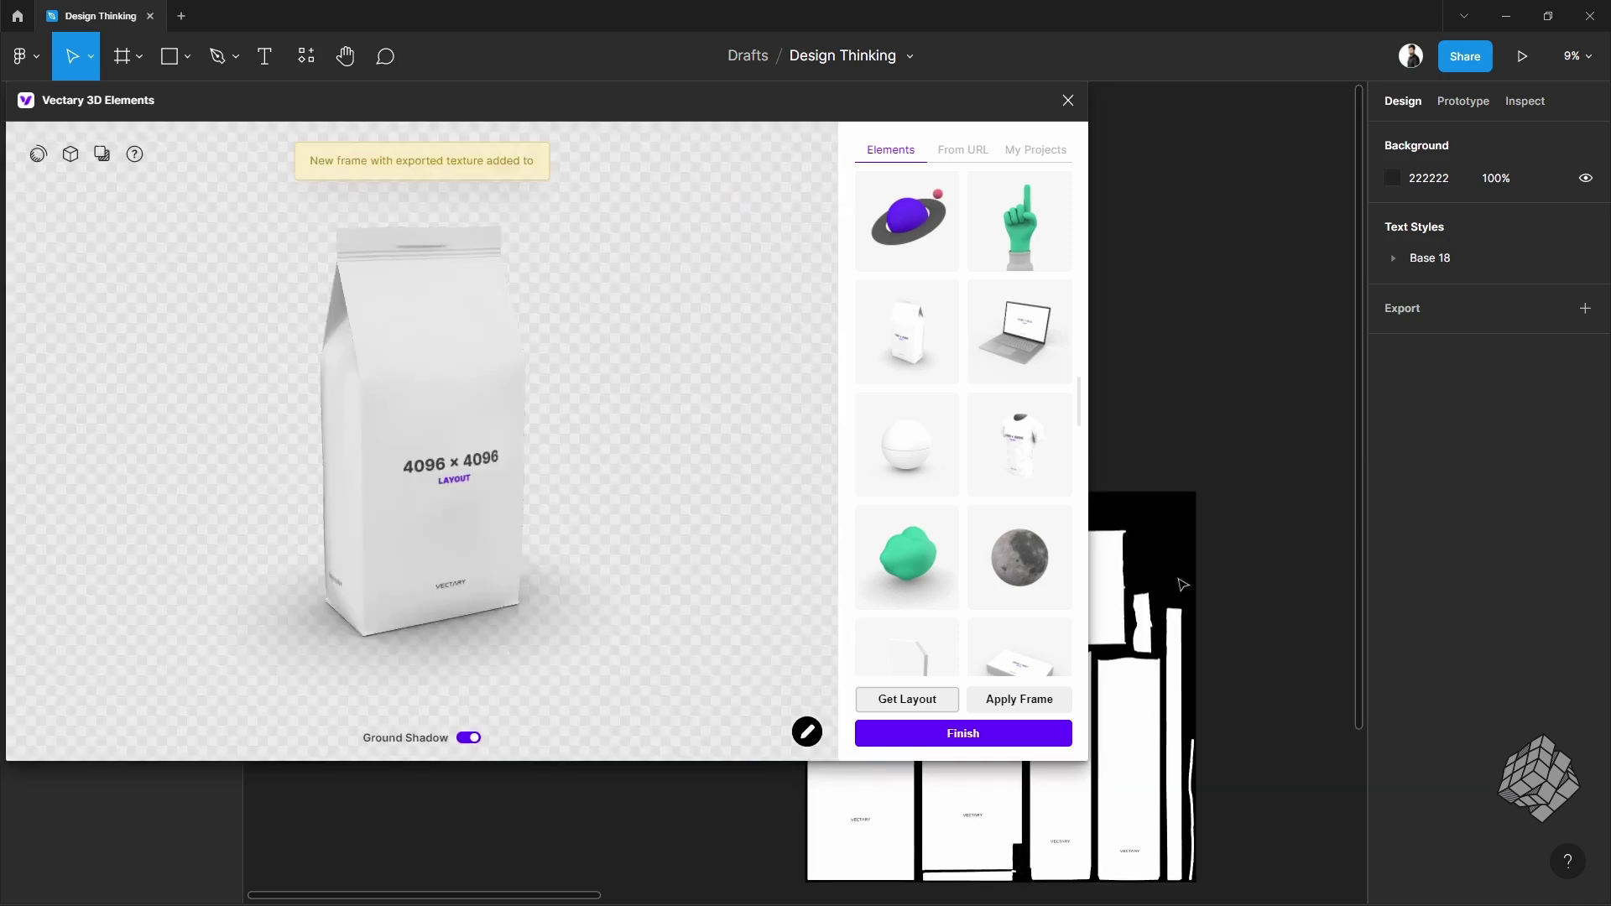
left_click(1172, 542)
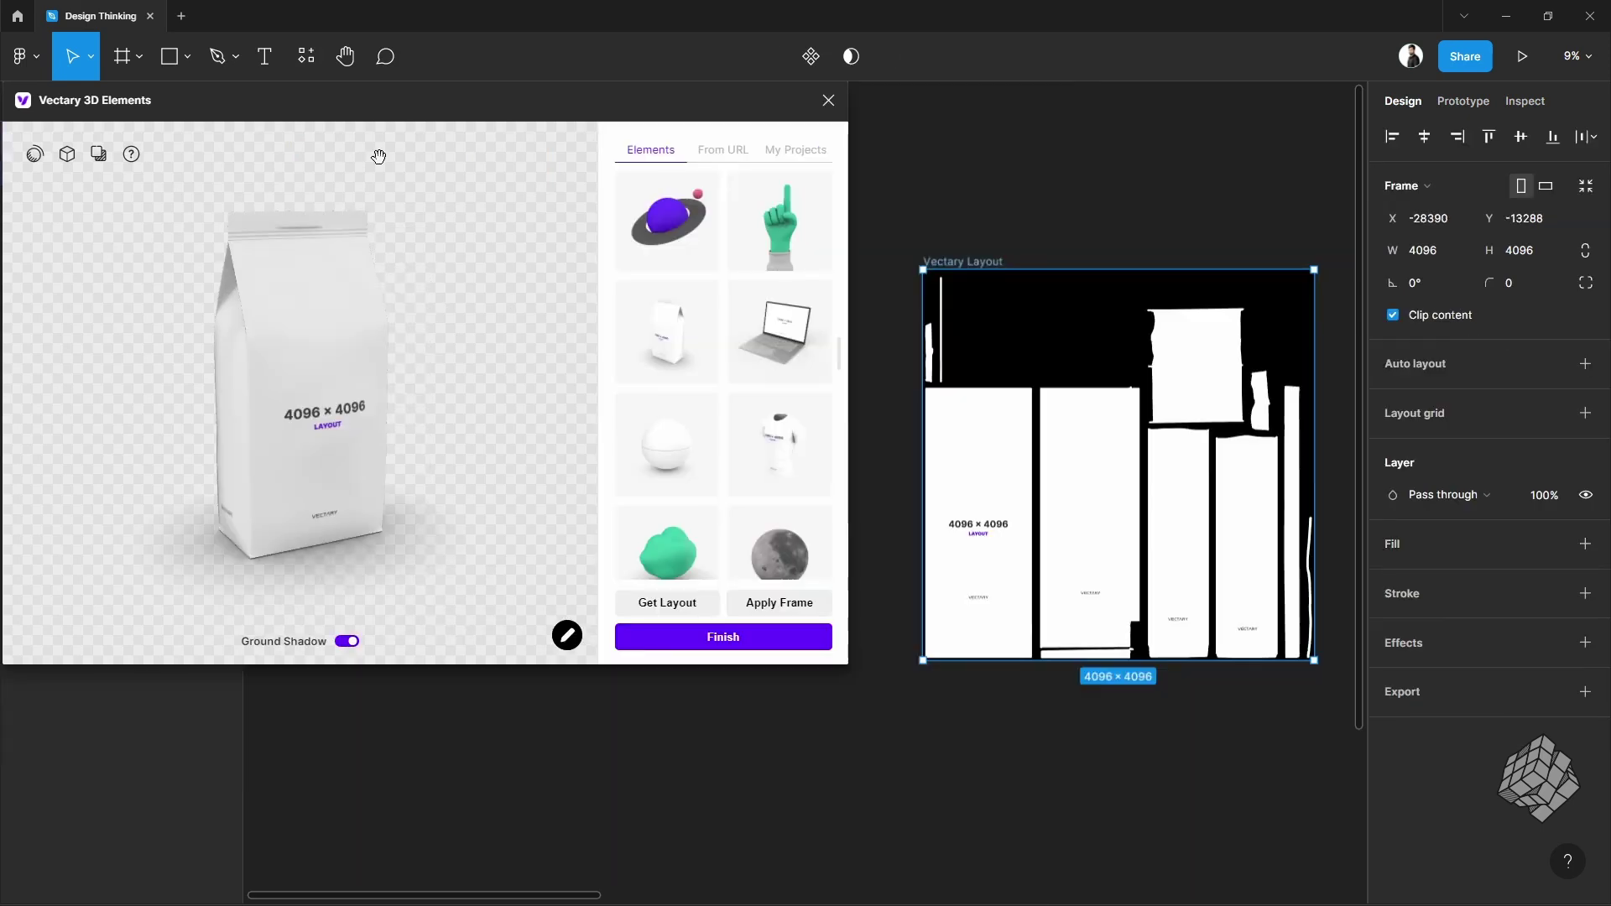
left_click_drag(980, 265, 954, 237)
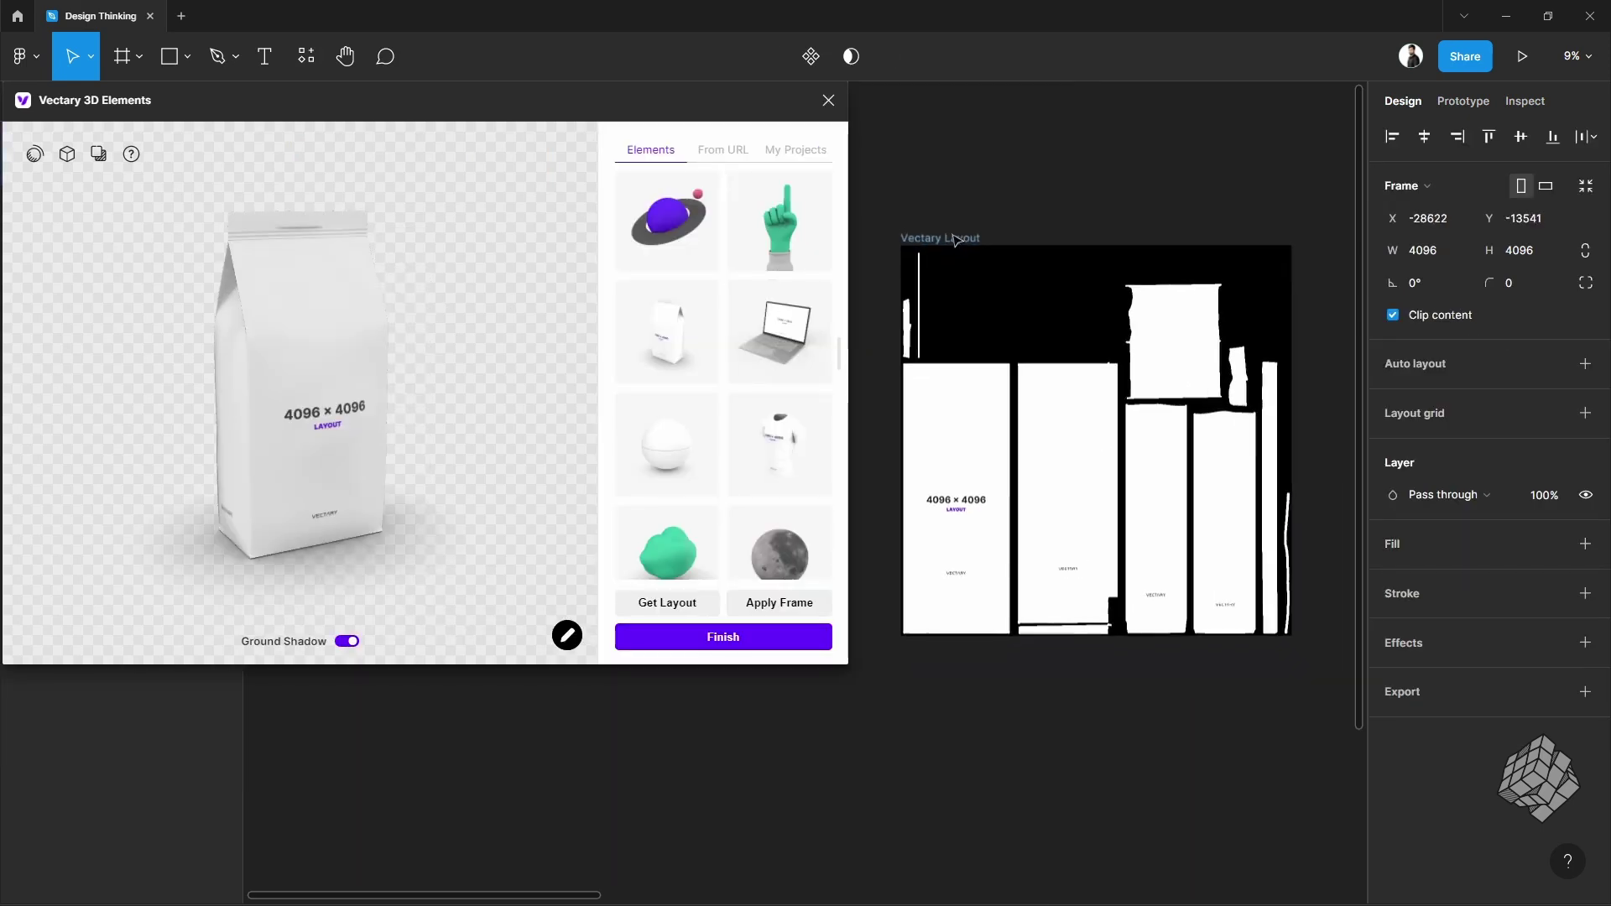
scroll(1104, 500, "up", 2, "ctrl")
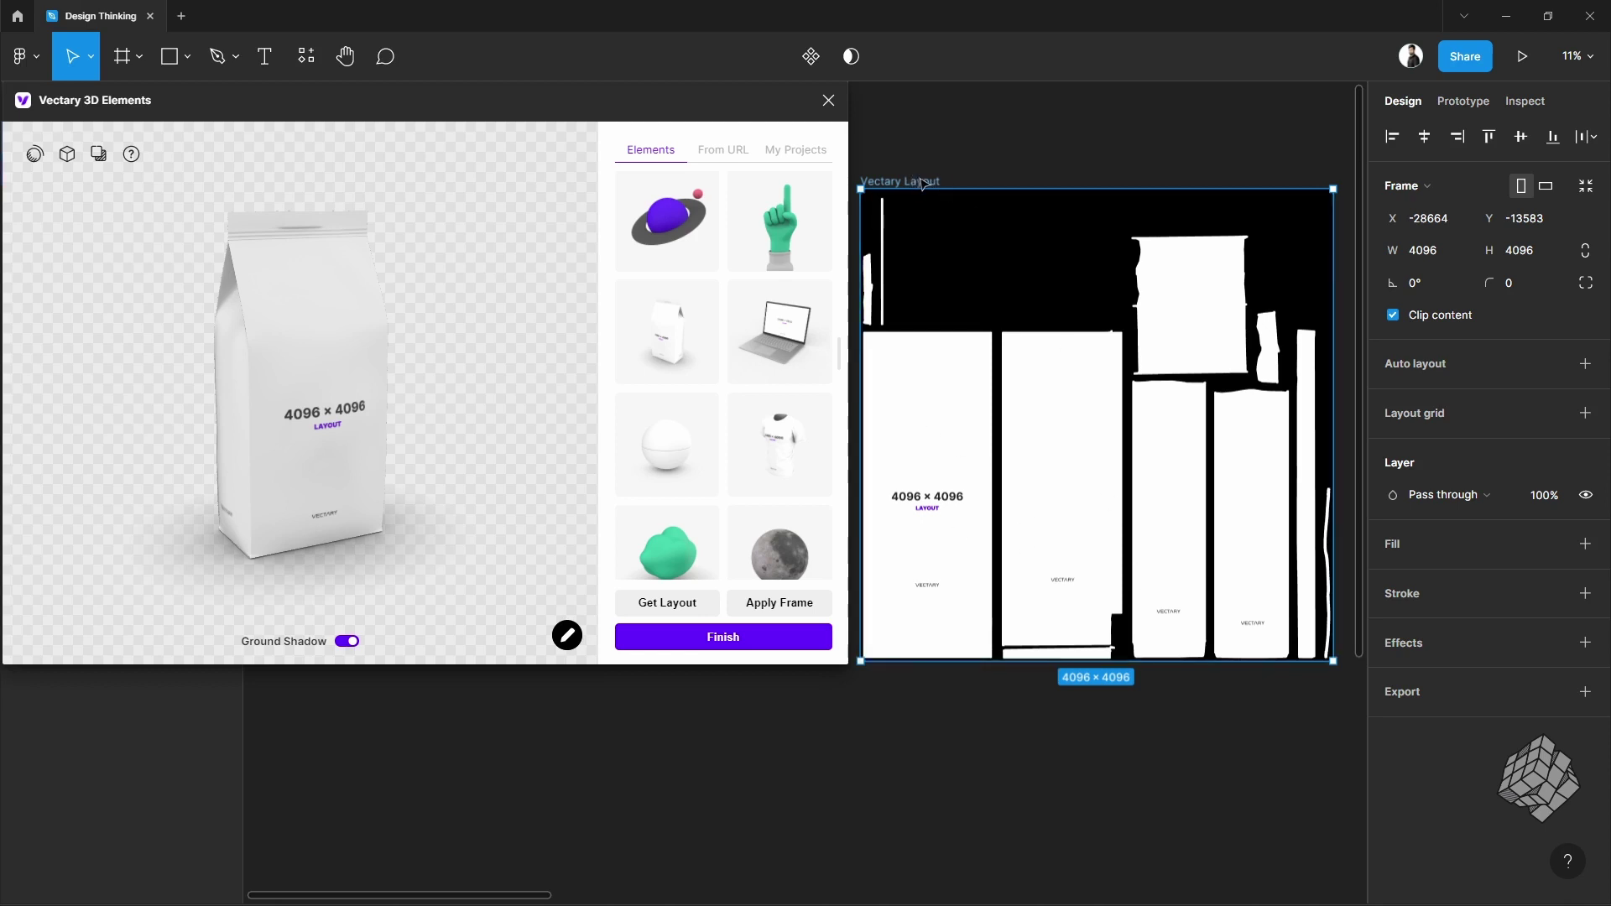
Delete the Vectary Layout frame from the canvas
key("Delete")
scroll(1003, 458, "down", 5, "ctrl")
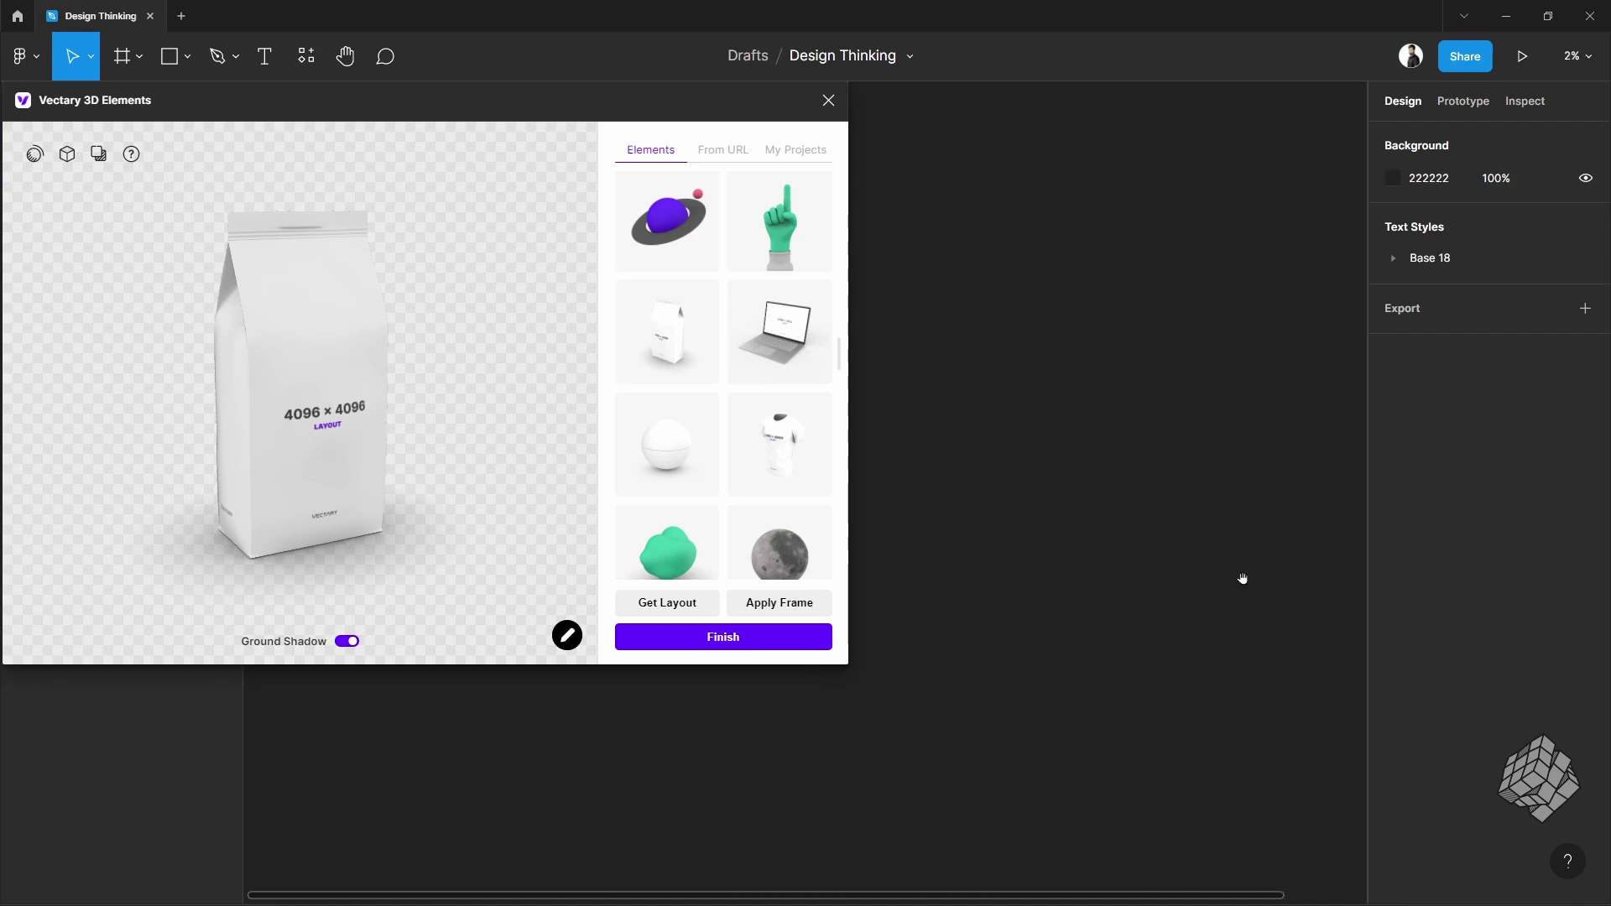
scroll(1116, 517, "up", 3, "ctrl")
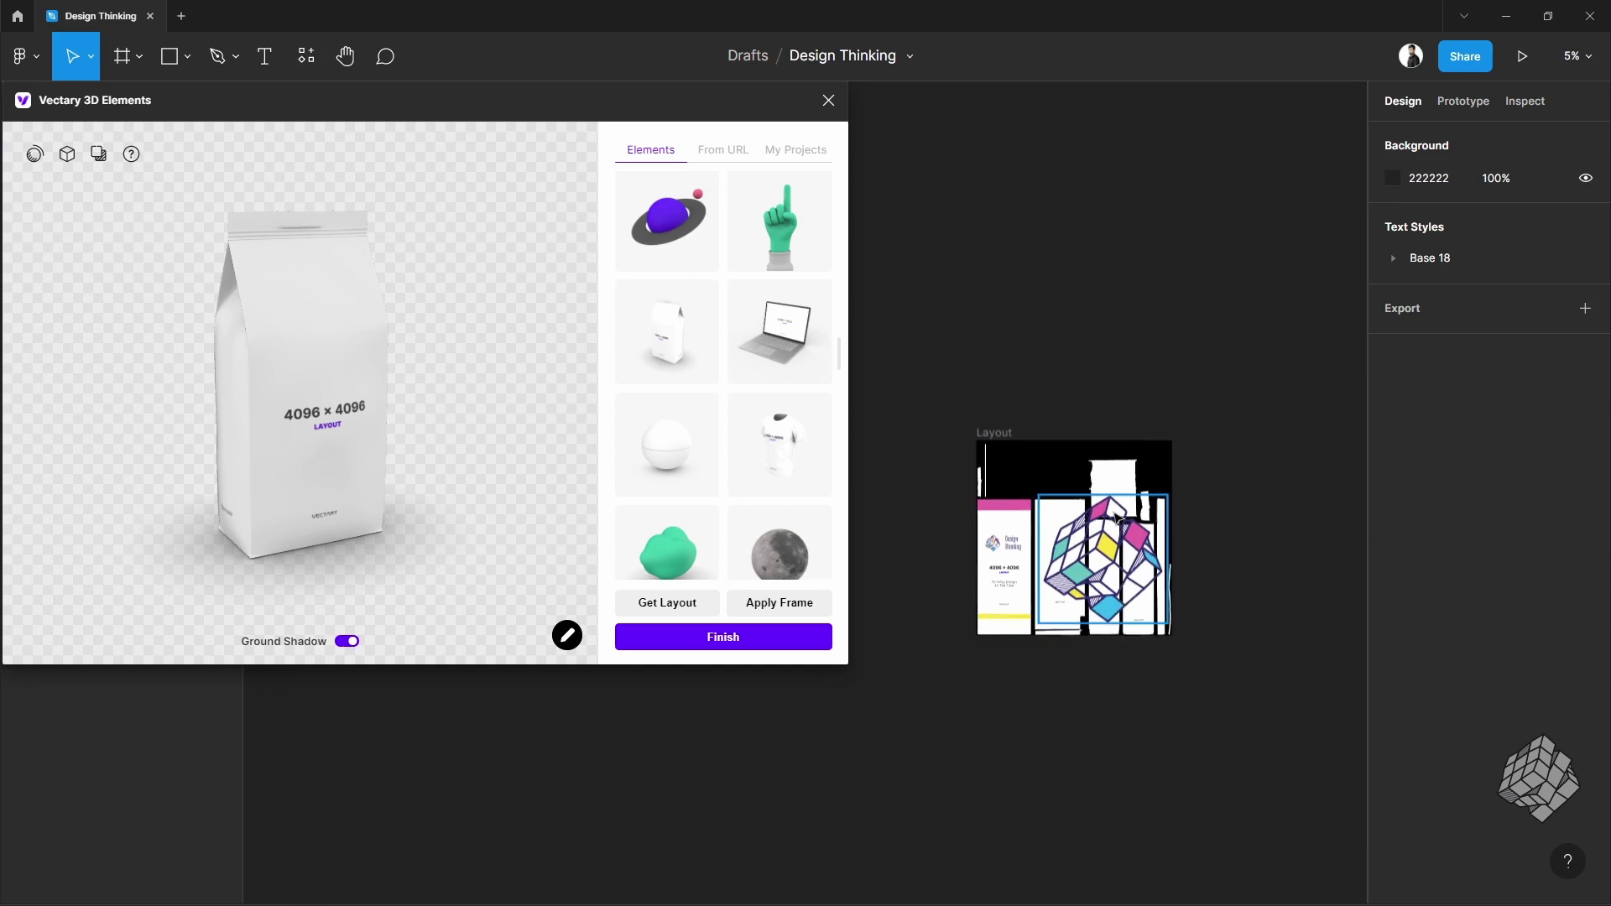
scroll(1117, 518, "up", 3, "ctrl")
scroll(934, 558, "down", 2)
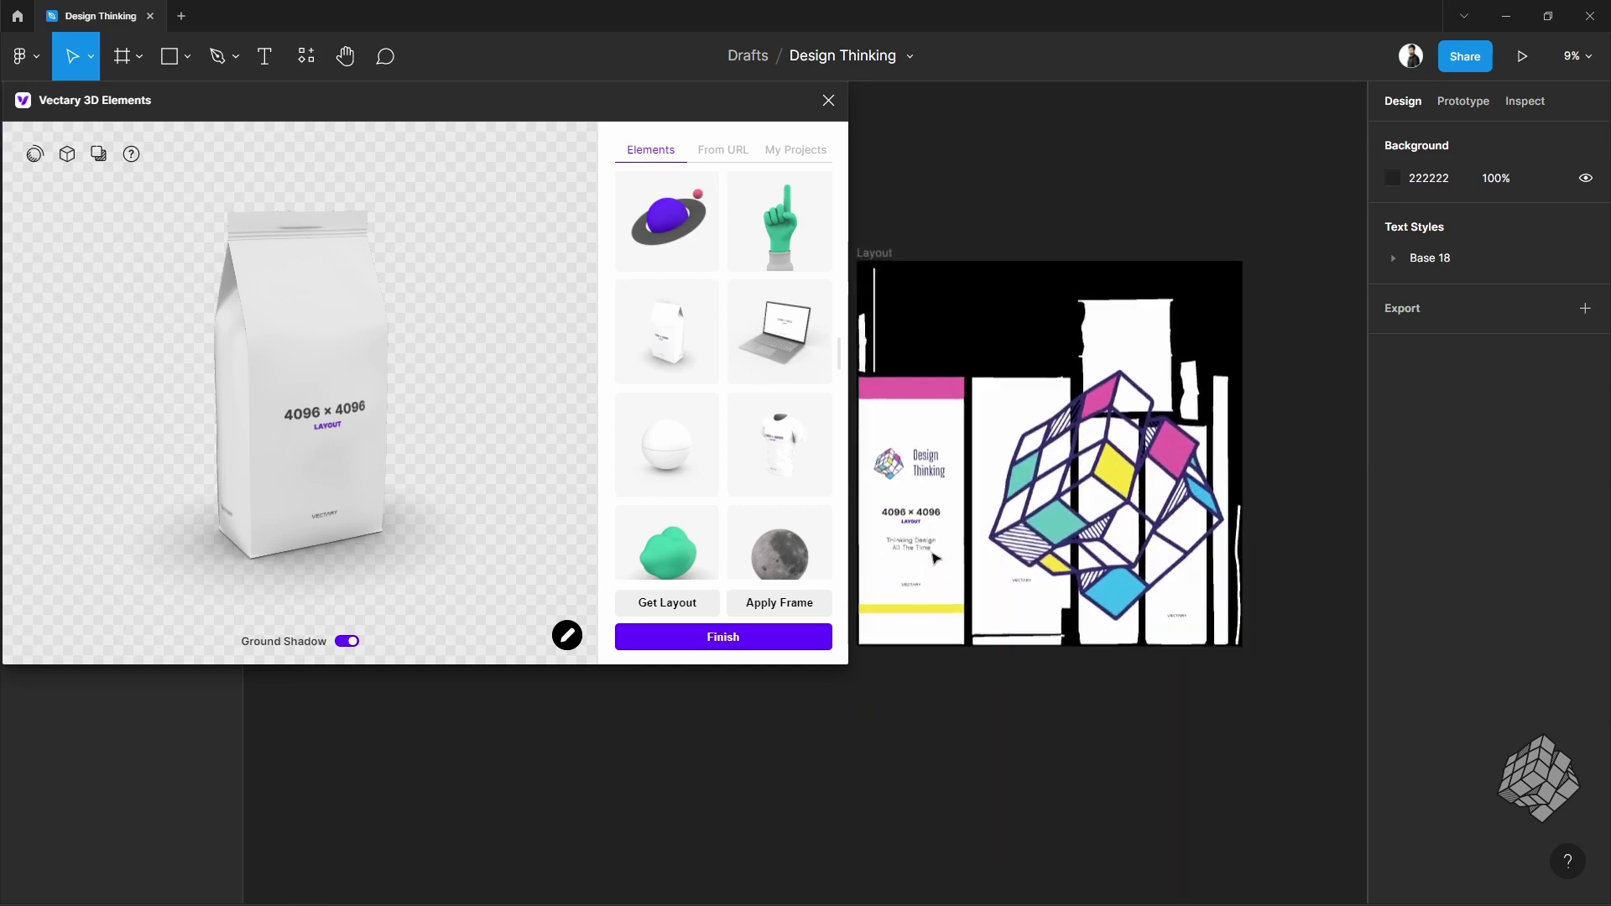
scroll(934, 557, "up", 2, "ctrl")
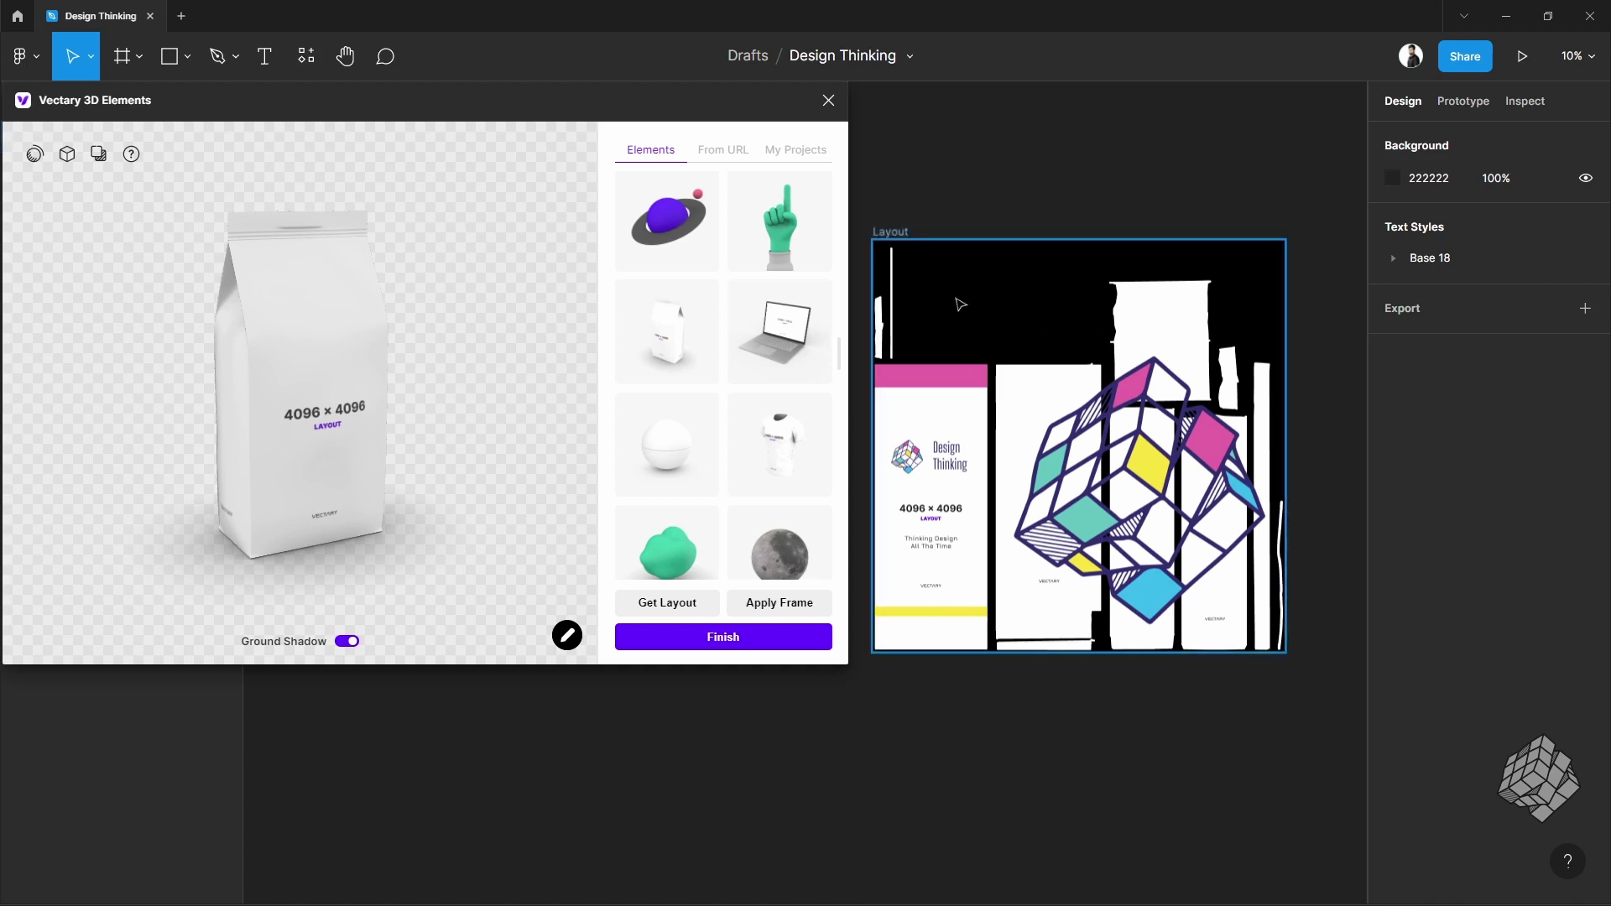
Hide the Vectary template image layer inside the Layout frame, then reselect the frame
left_click(1019, 310)
left_click_drag(658, 116, 754, 263)
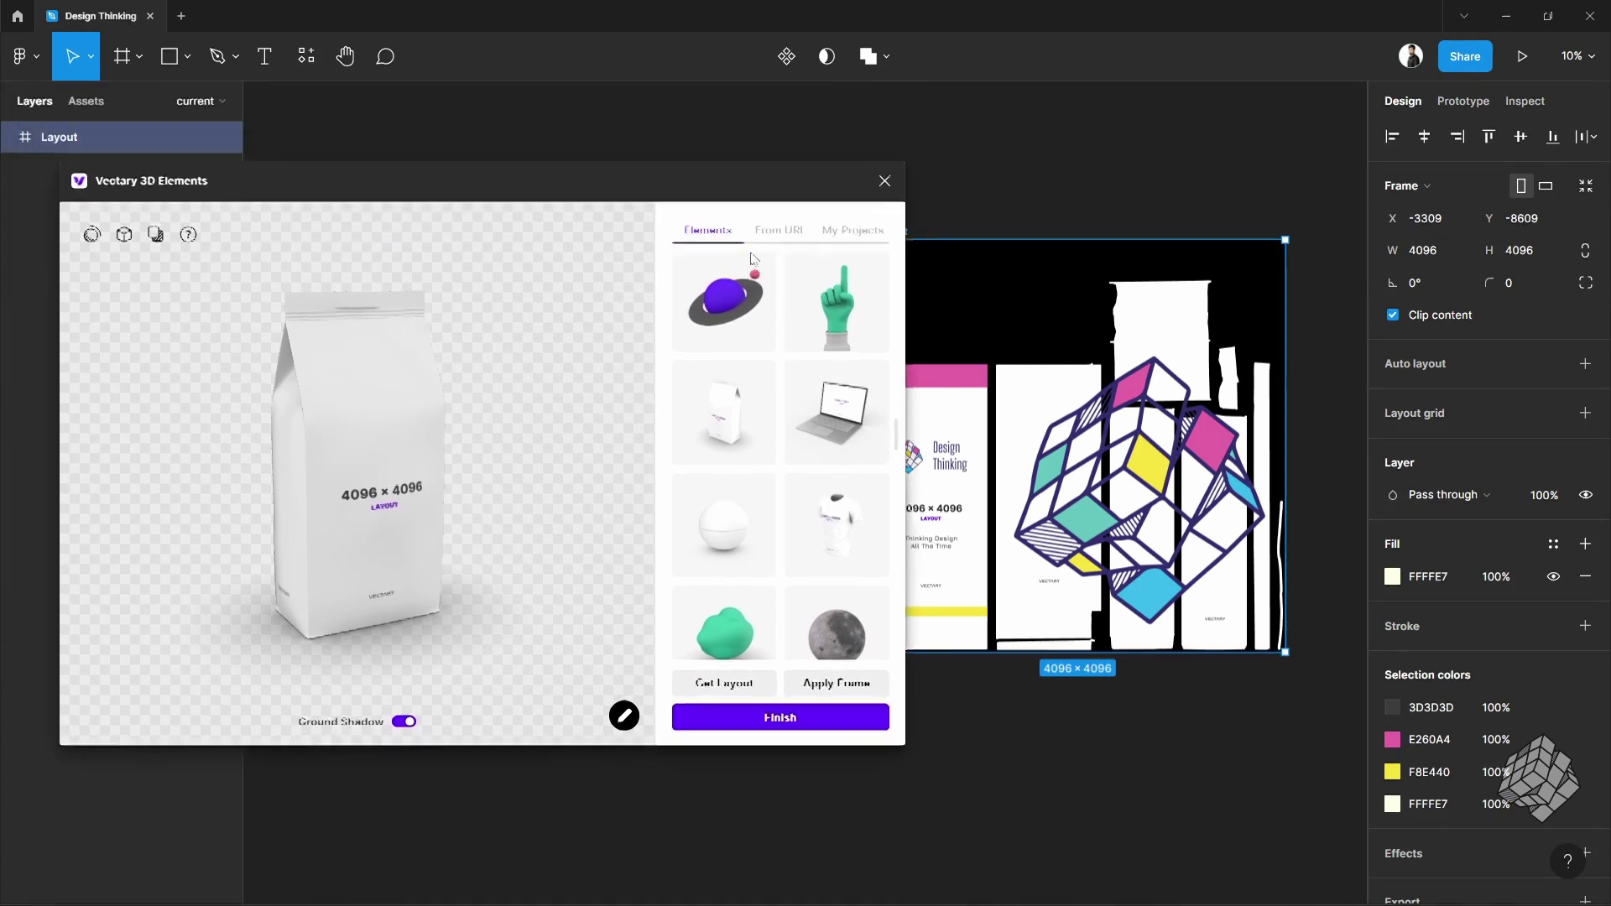
left_click(11, 138)
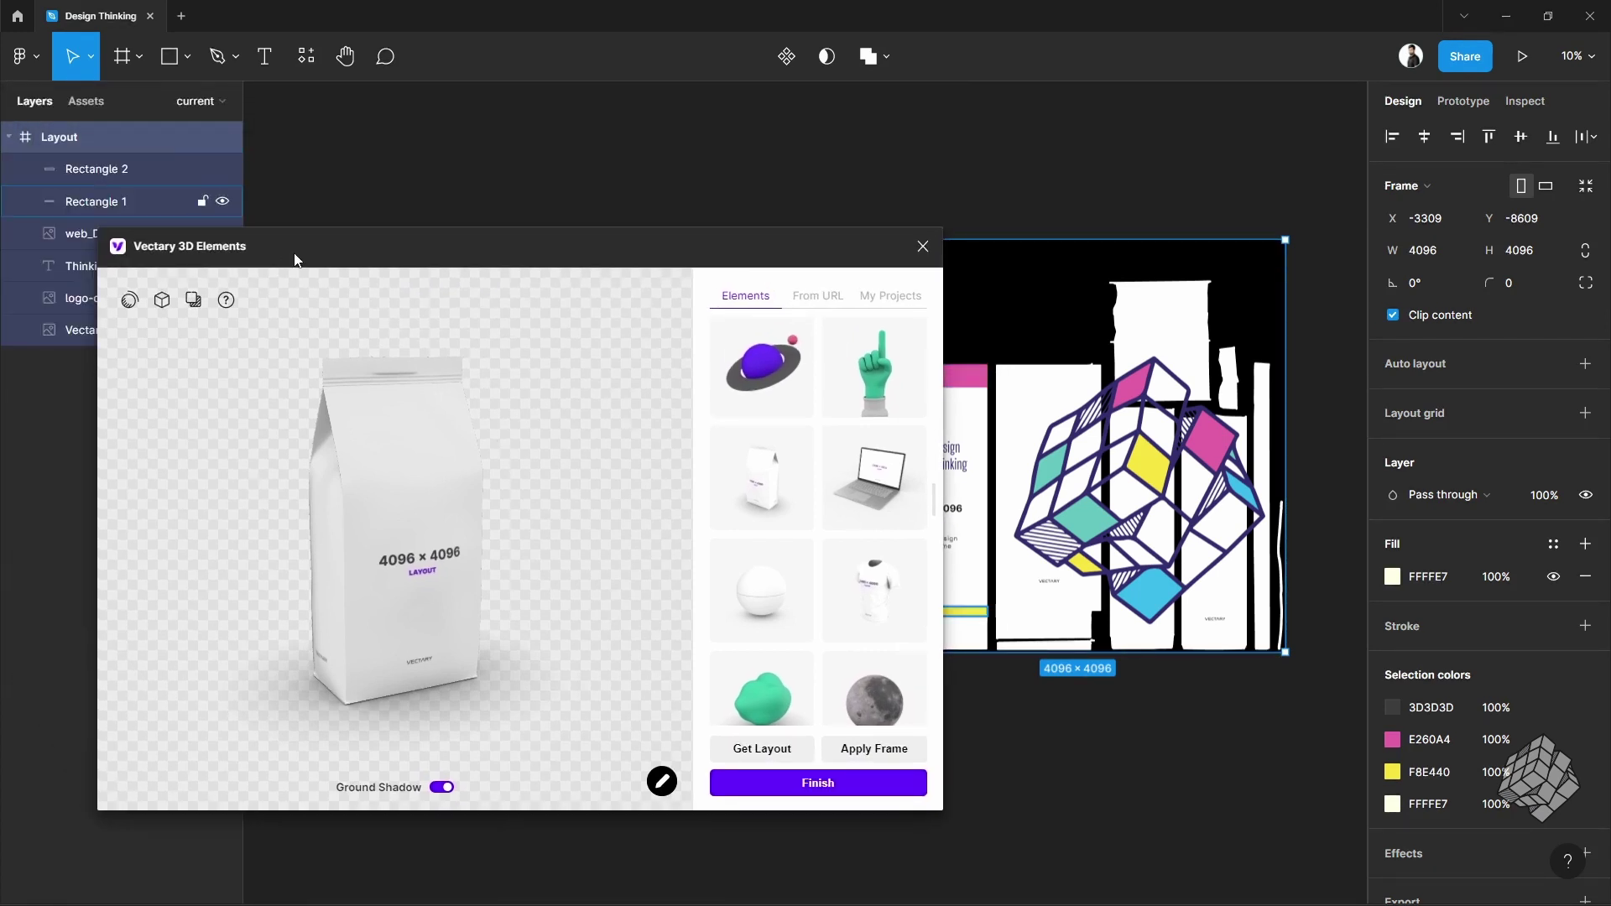
mouse_move(184, 253)
left_mouse_down()
mouse_move(151, 331)
mouse_move(369, 177)
left_mouse_up()
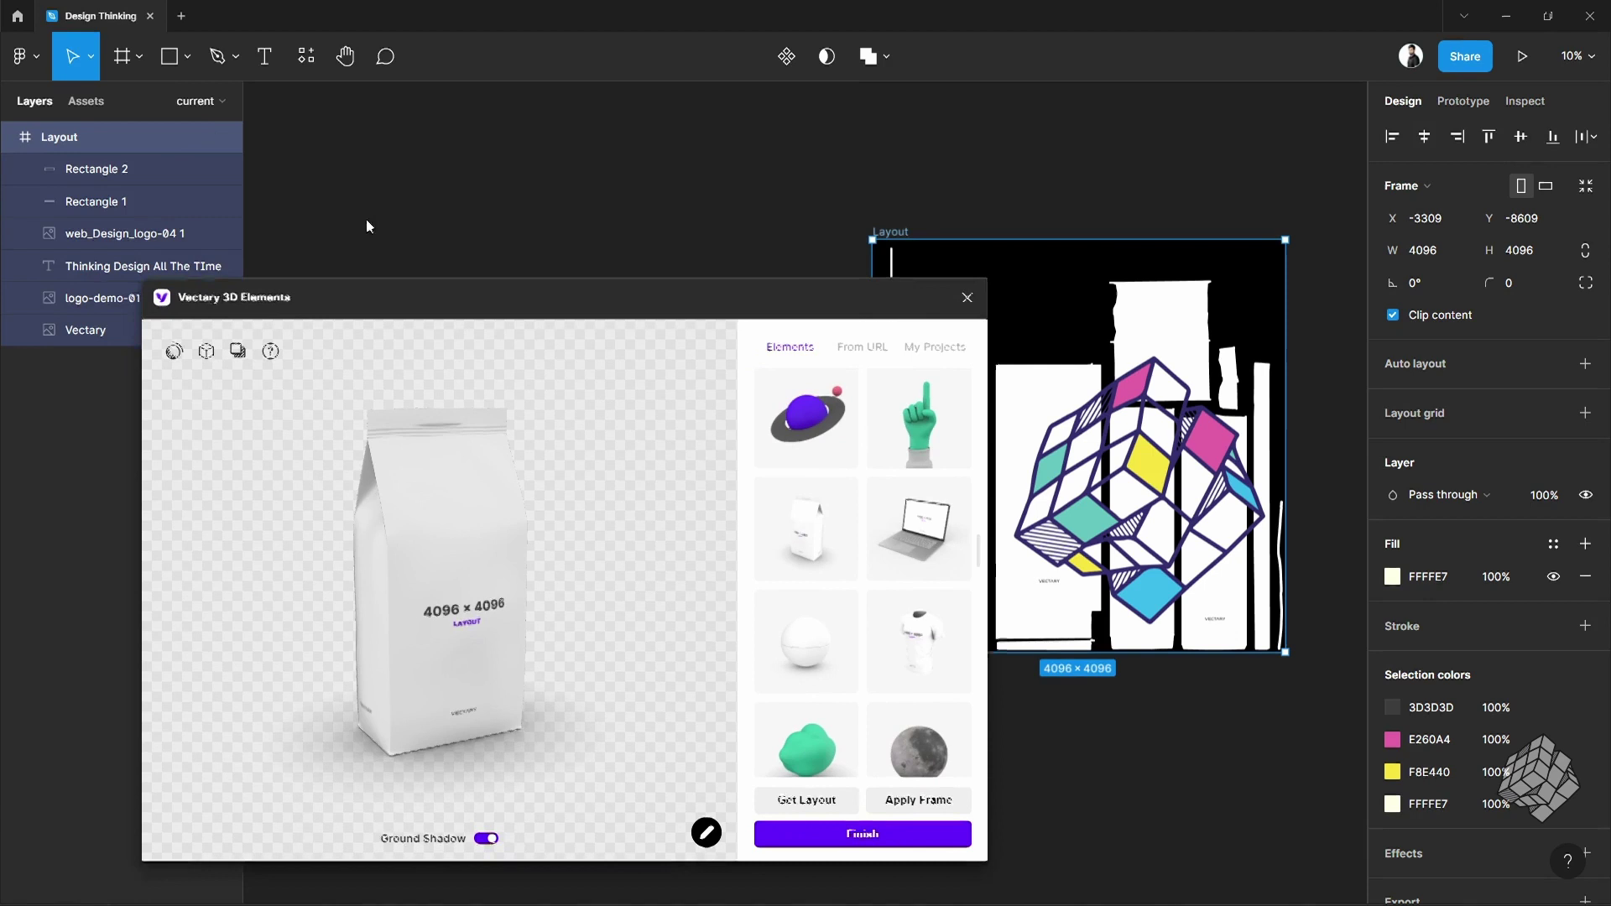
left_click(137, 331)
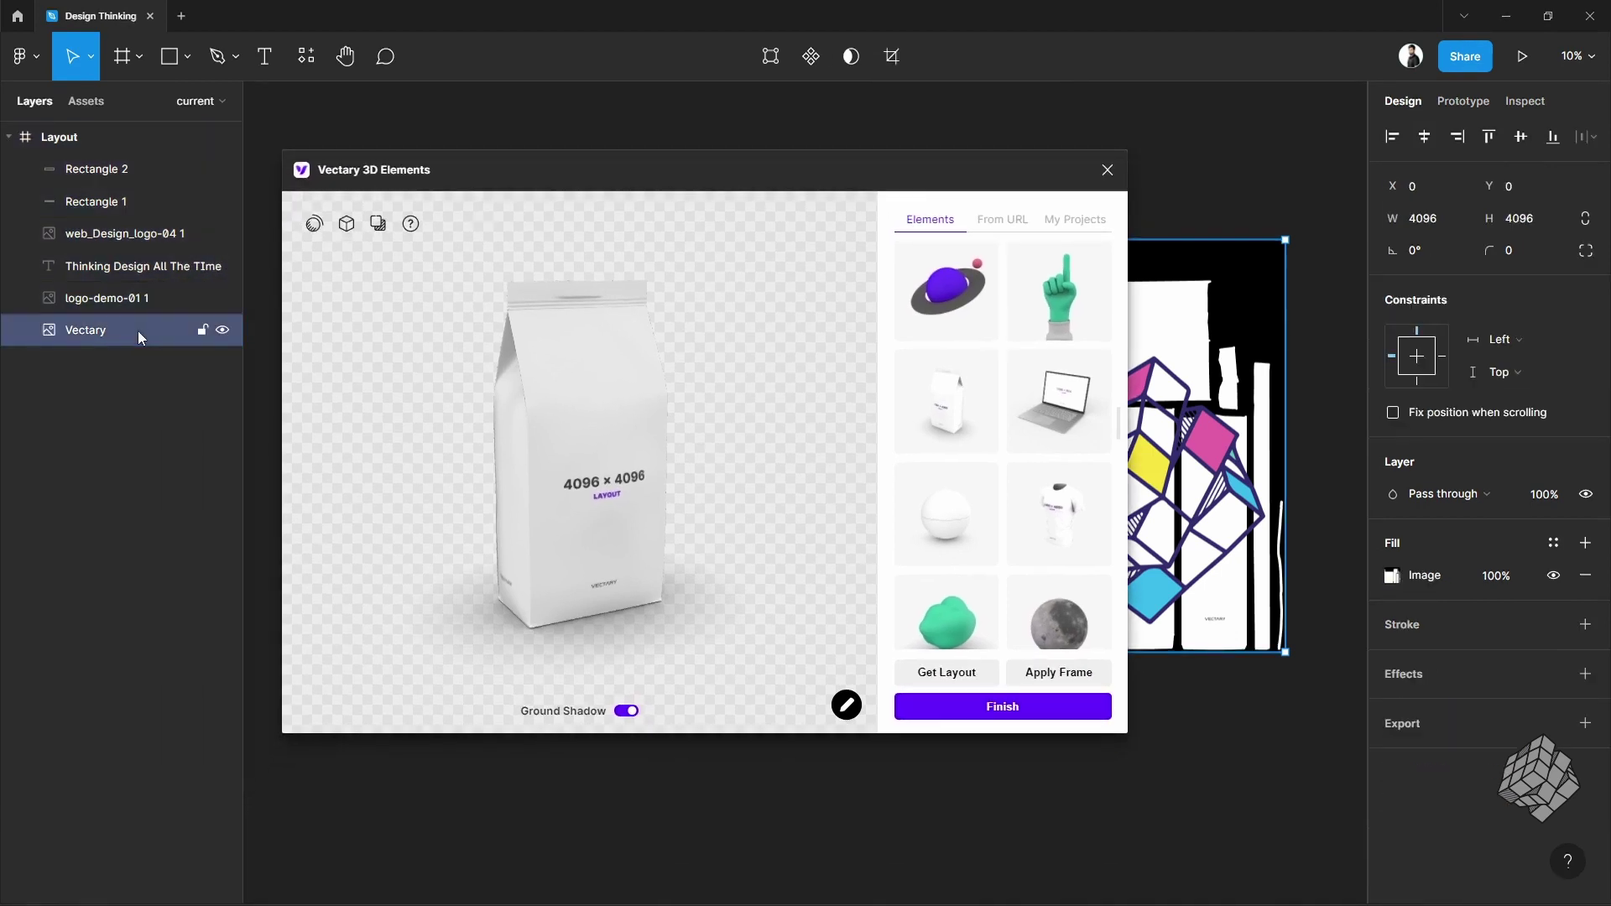
left_click(223, 331)
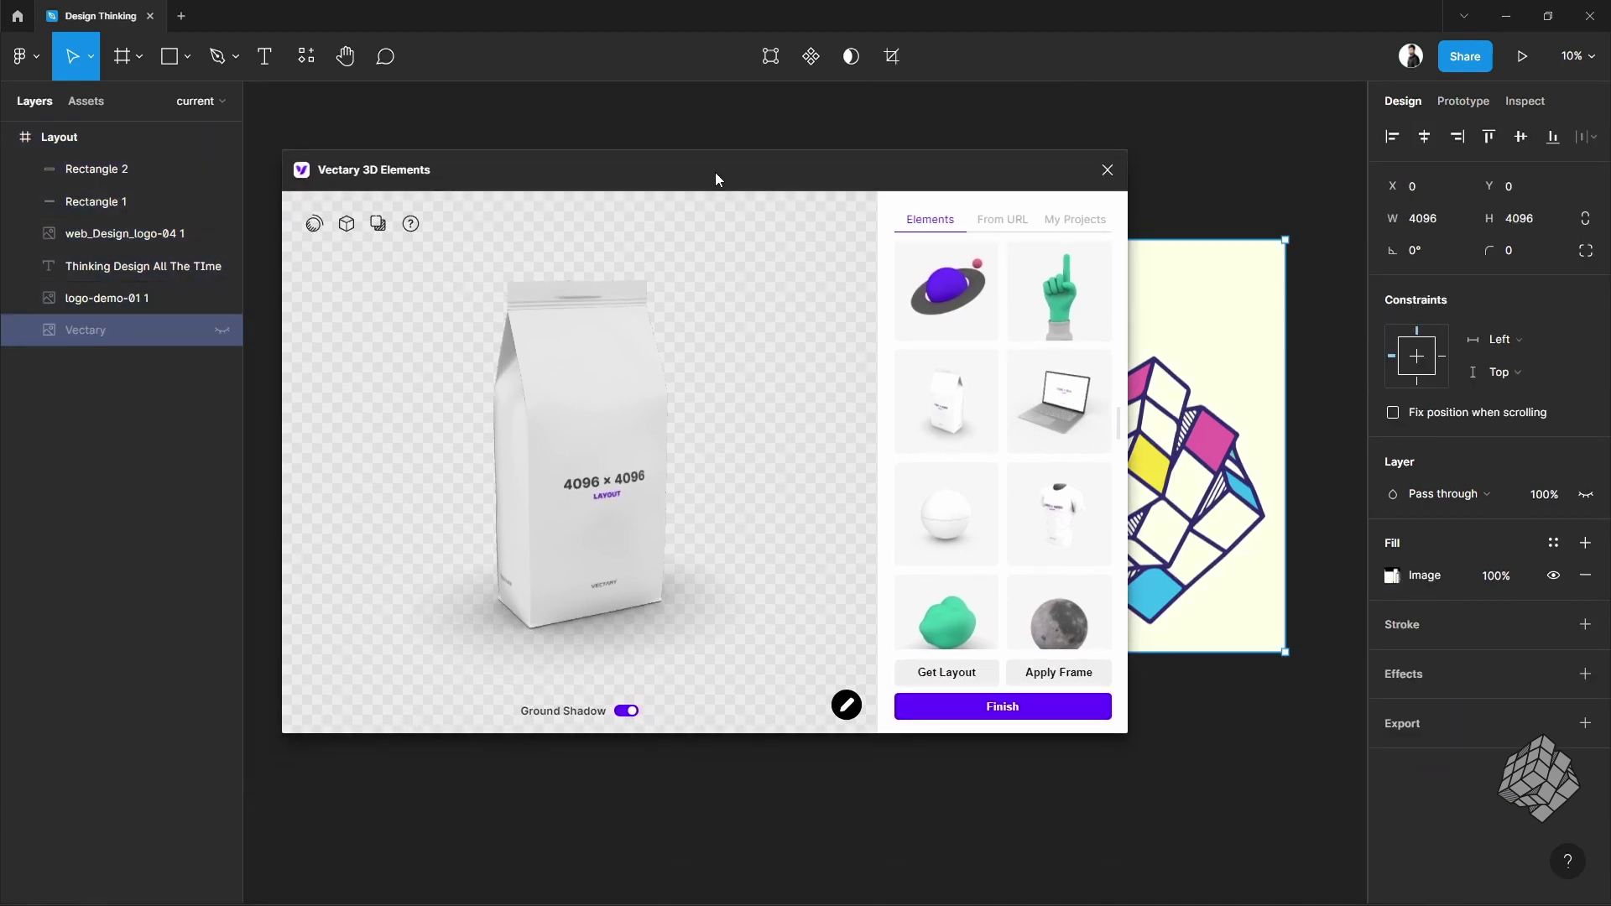
left_click_drag(715, 171, 443, 116)
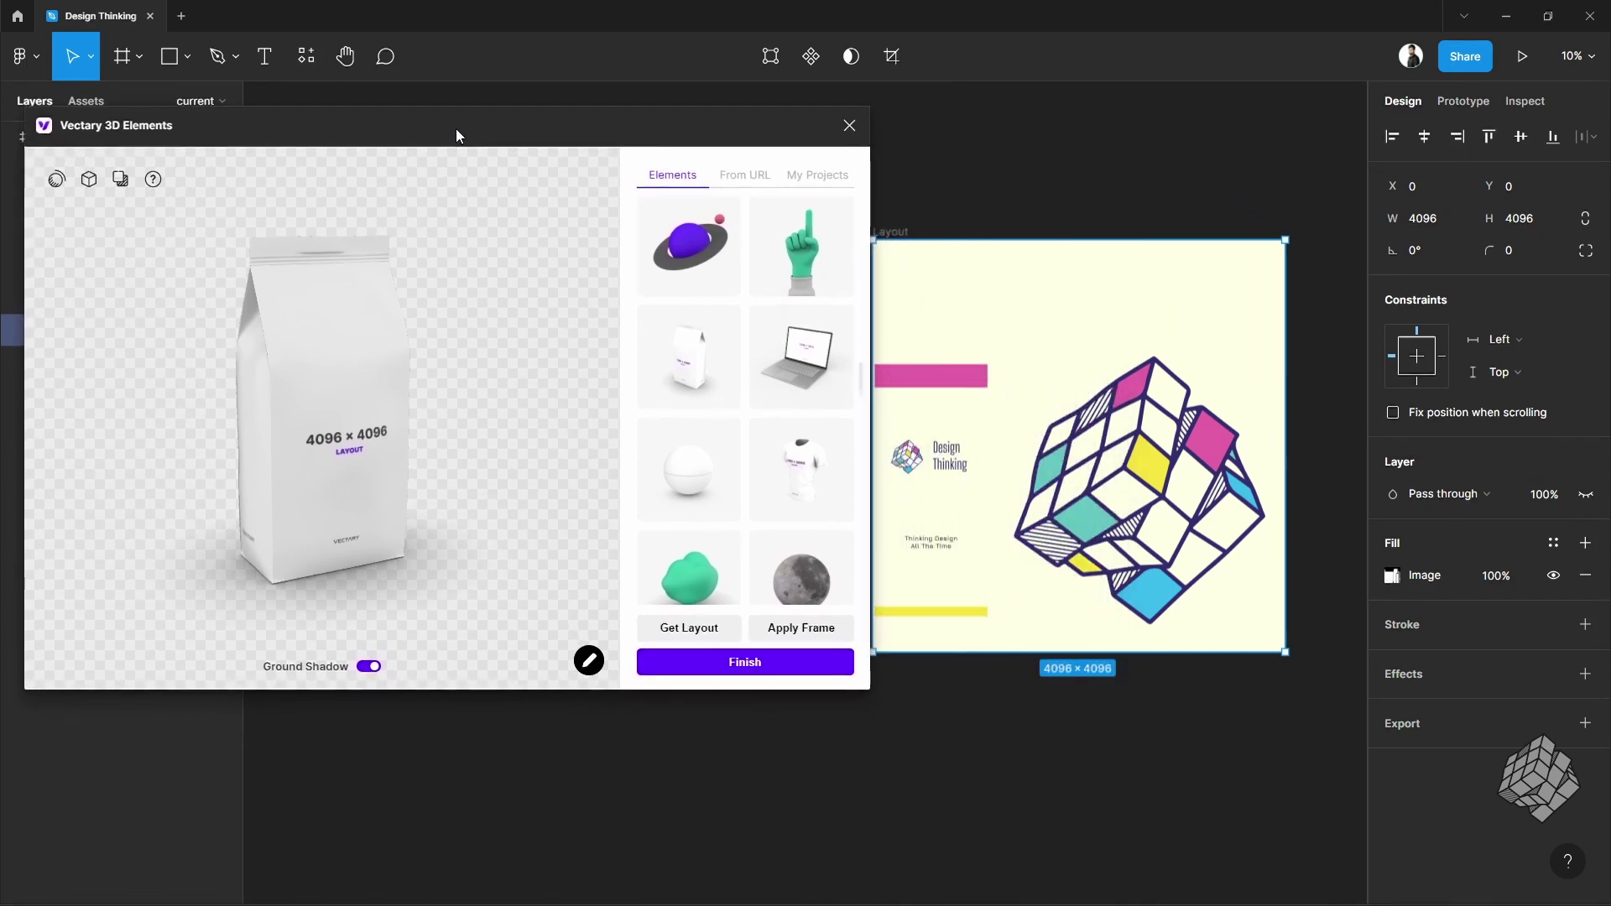
left_click(894, 223)
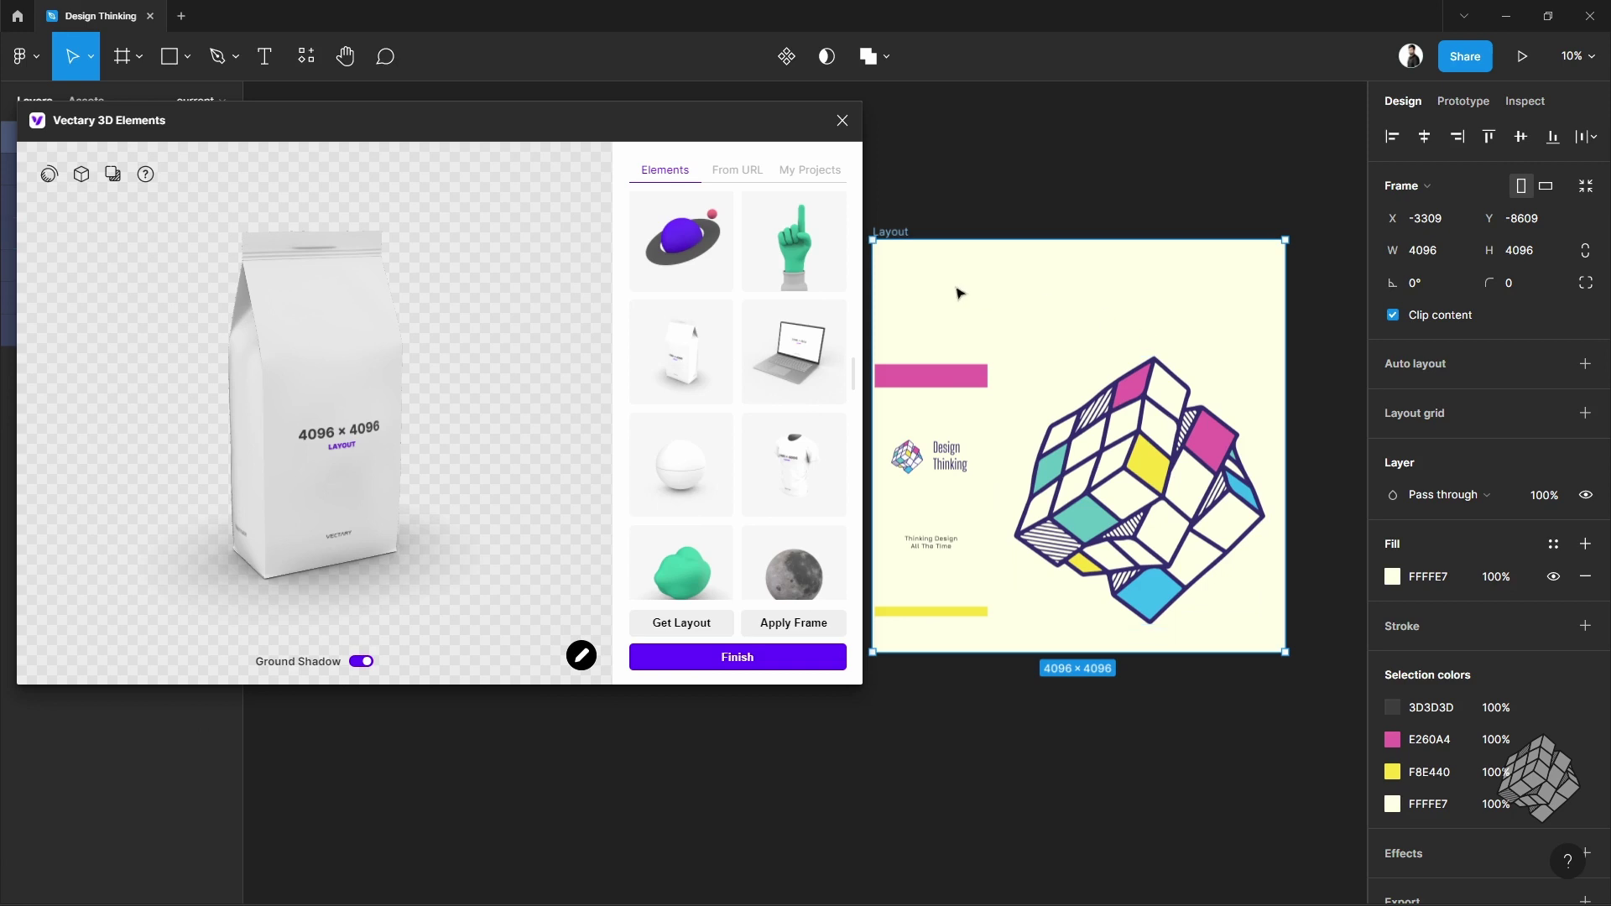
Apply the selected Layout frame's artwork to the 3D bag with Apply Frame
left_click(905, 202)
left_click(902, 234)
left_click_drag(307, 454, 266, 326)
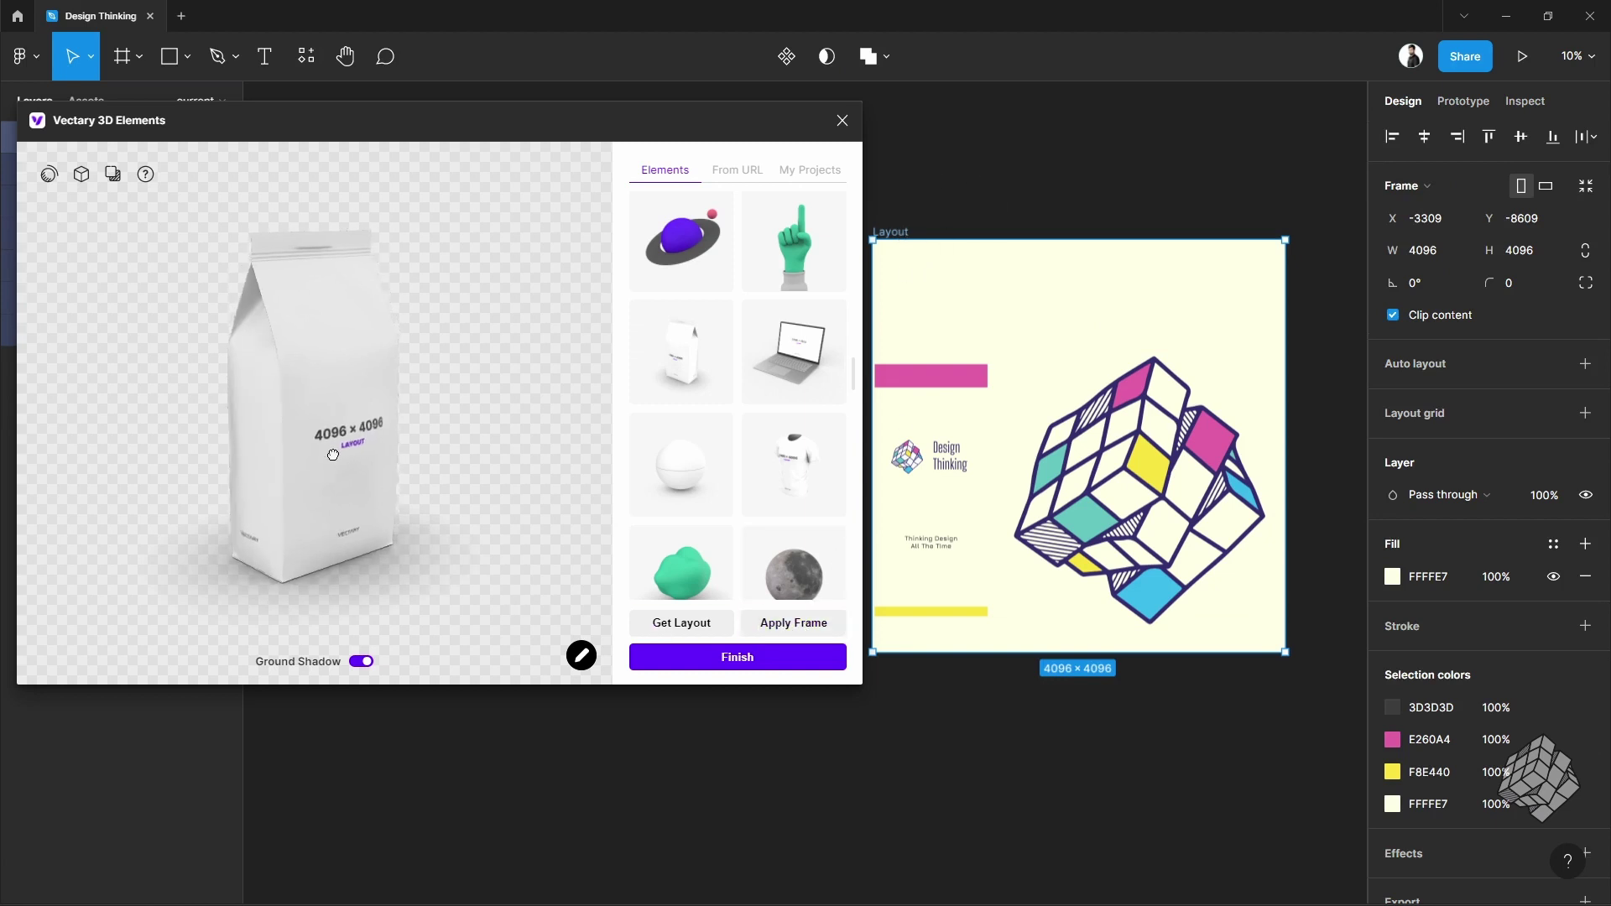
left_click(799, 657)
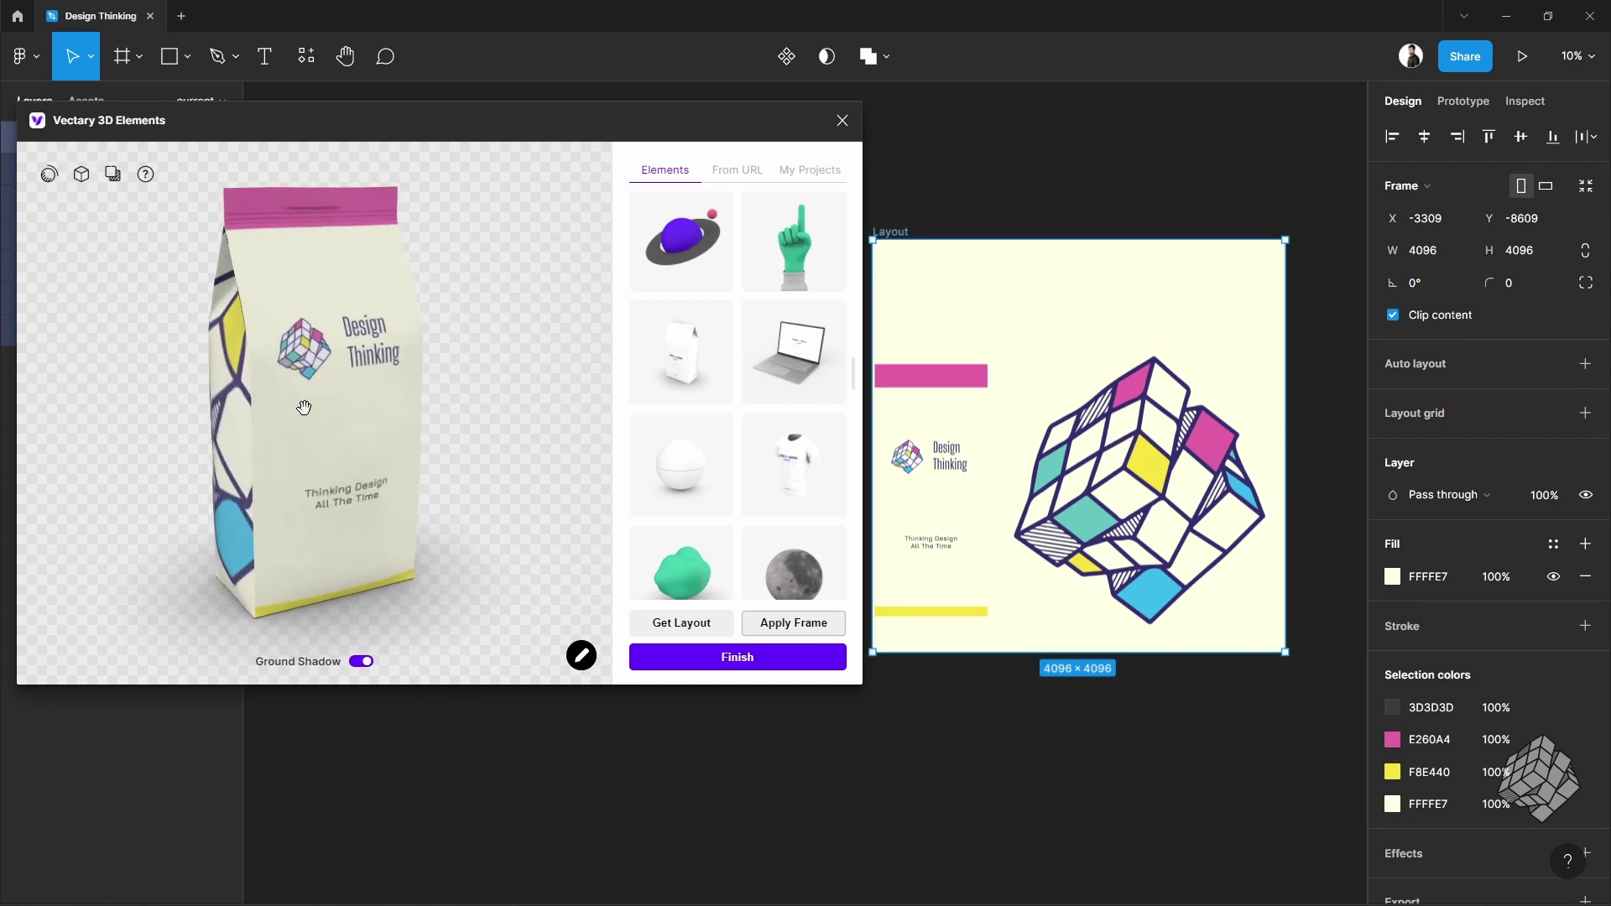
Set environment intensity to 100% and pick Studio 02 after trying The Sky Is On Fire
left_click_drag(475, 139, 817, 174)
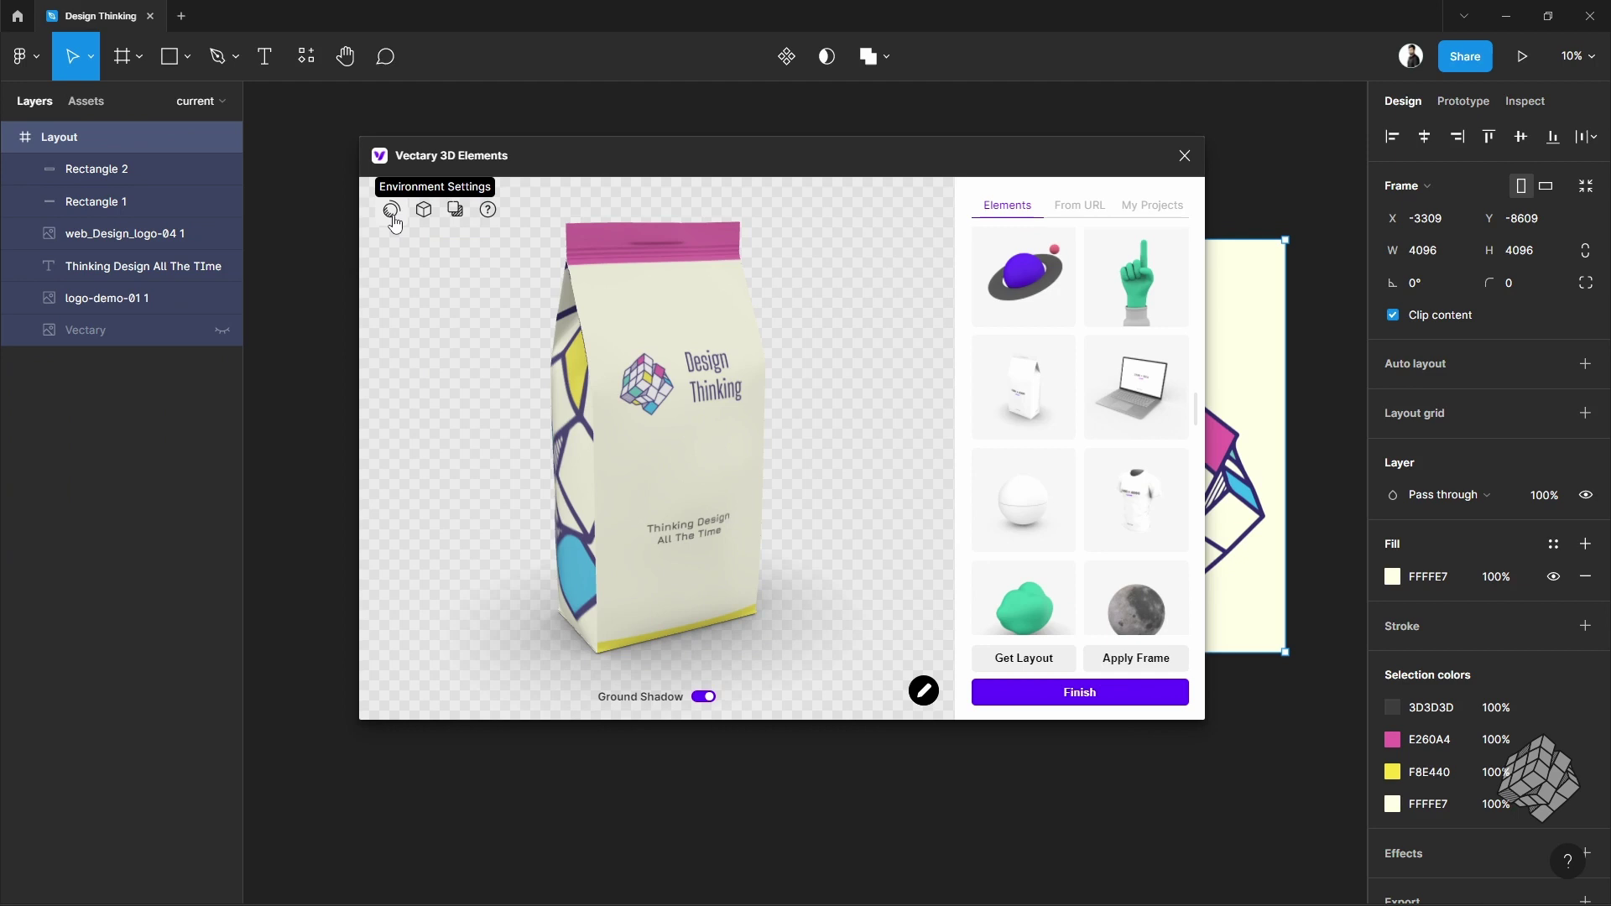
left_click(392, 214)
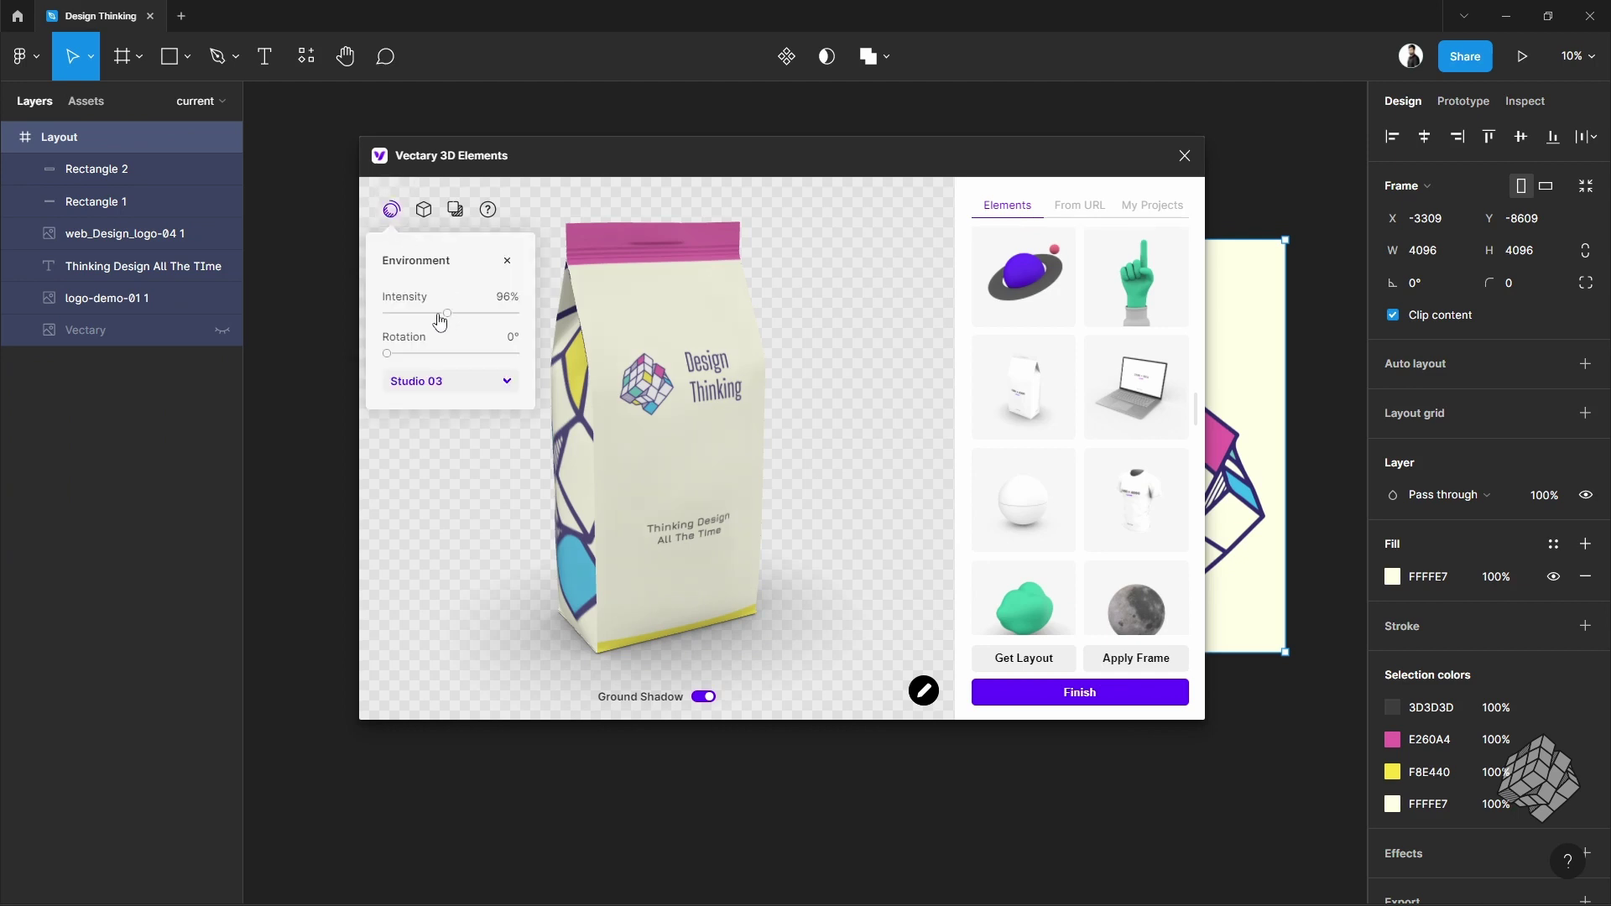
left_click_drag(438, 322, 451, 328)
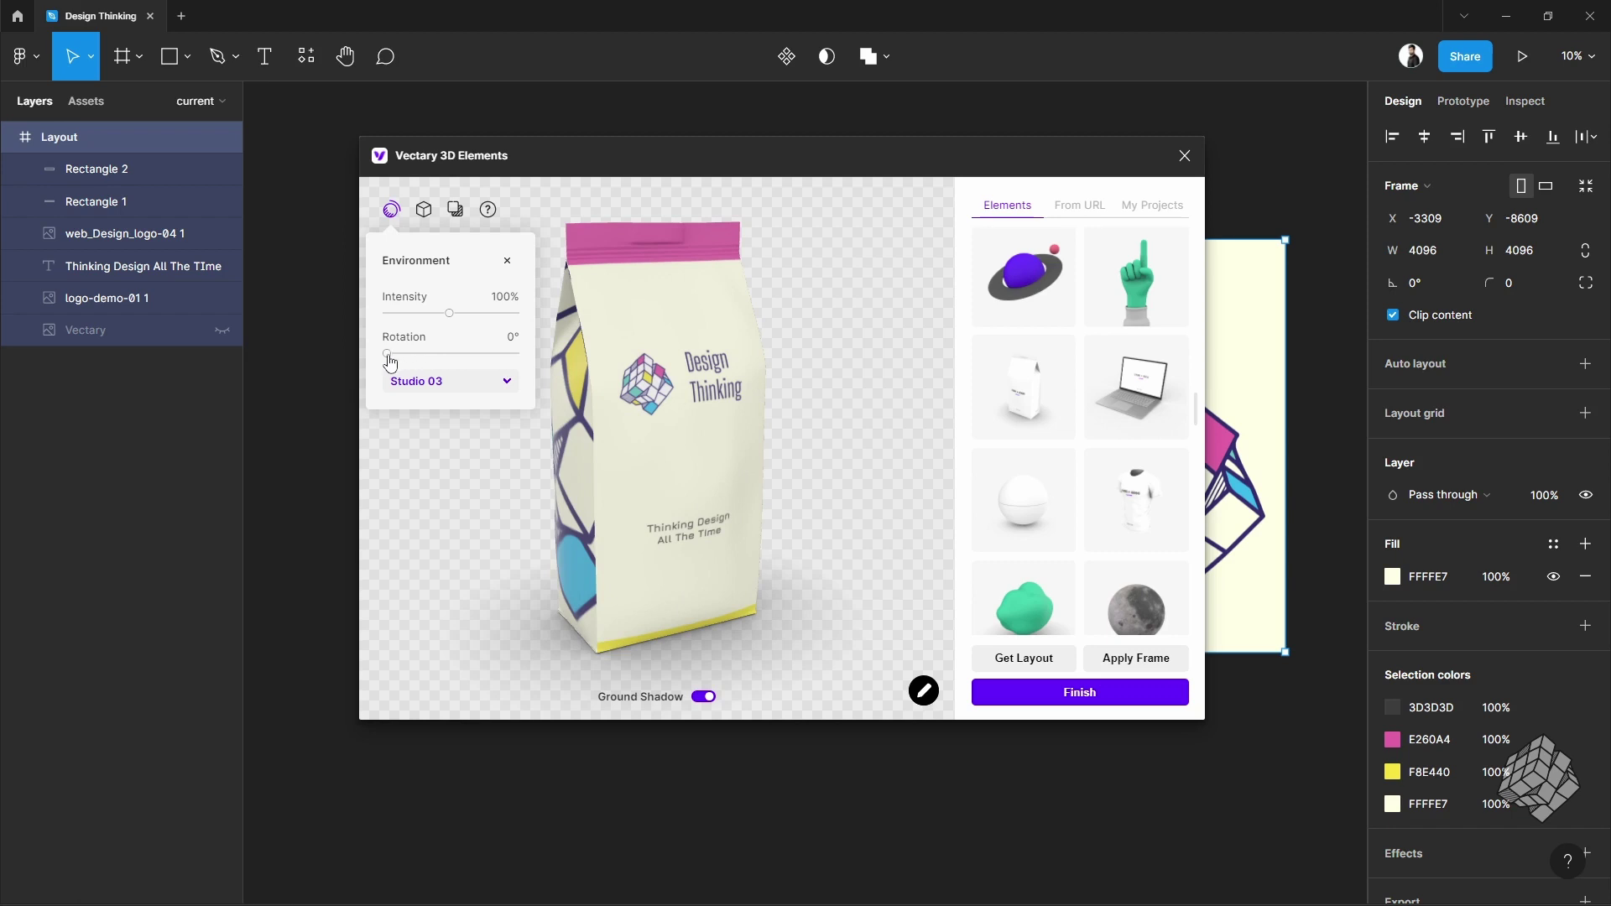
left_click_drag(389, 362, 394, 364)
left_click(496, 387)
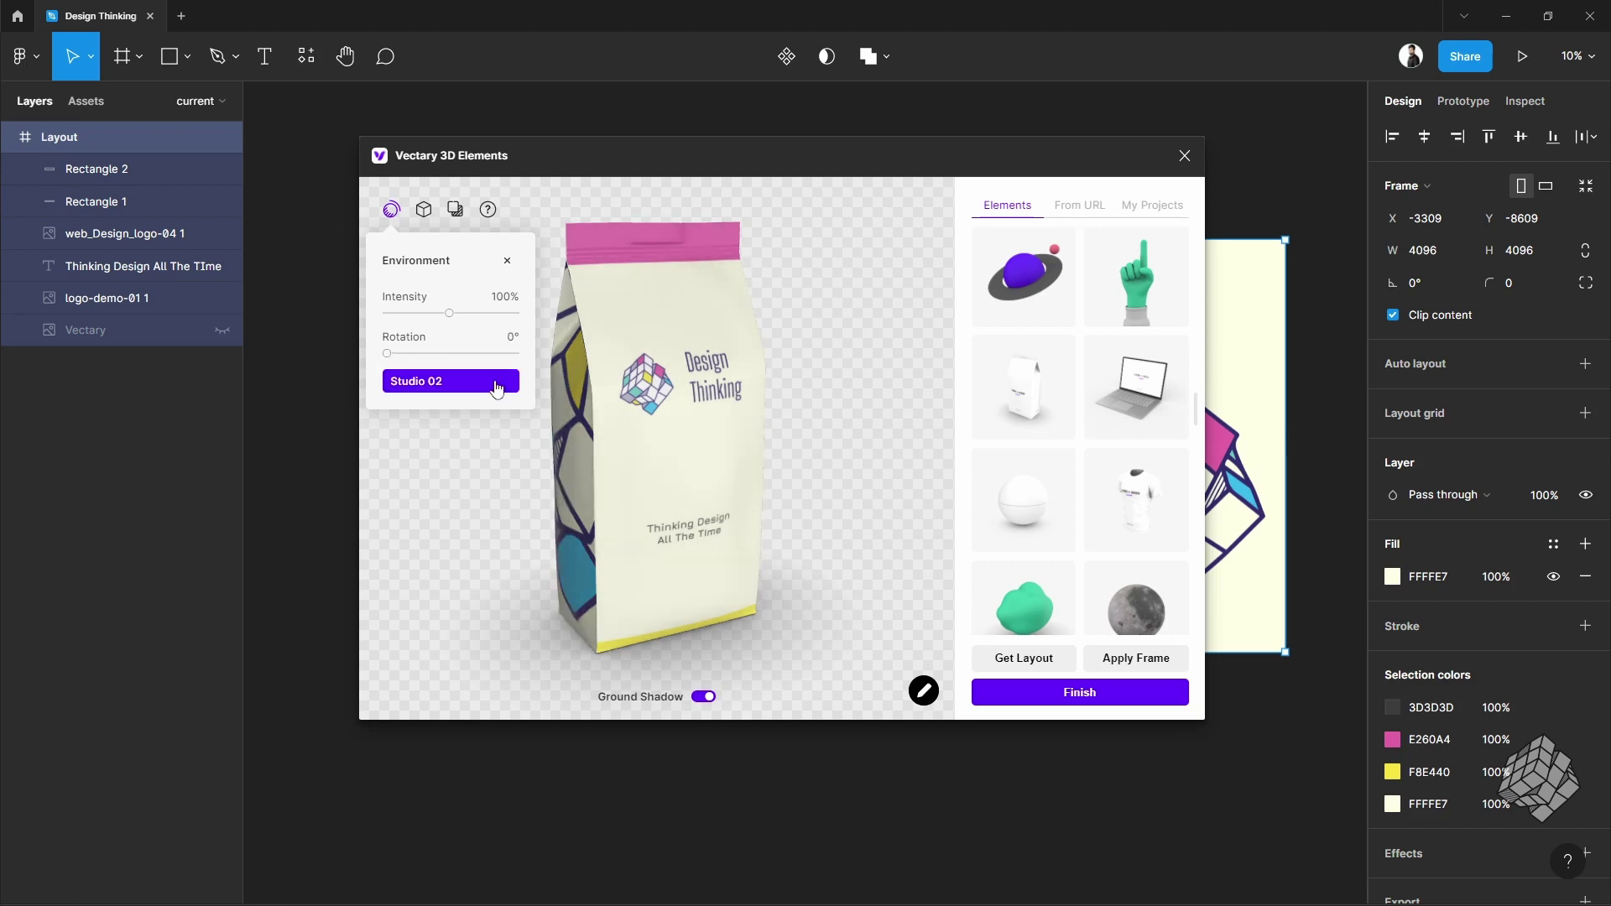
left_click(495, 388)
scroll(488, 469, "down", 3)
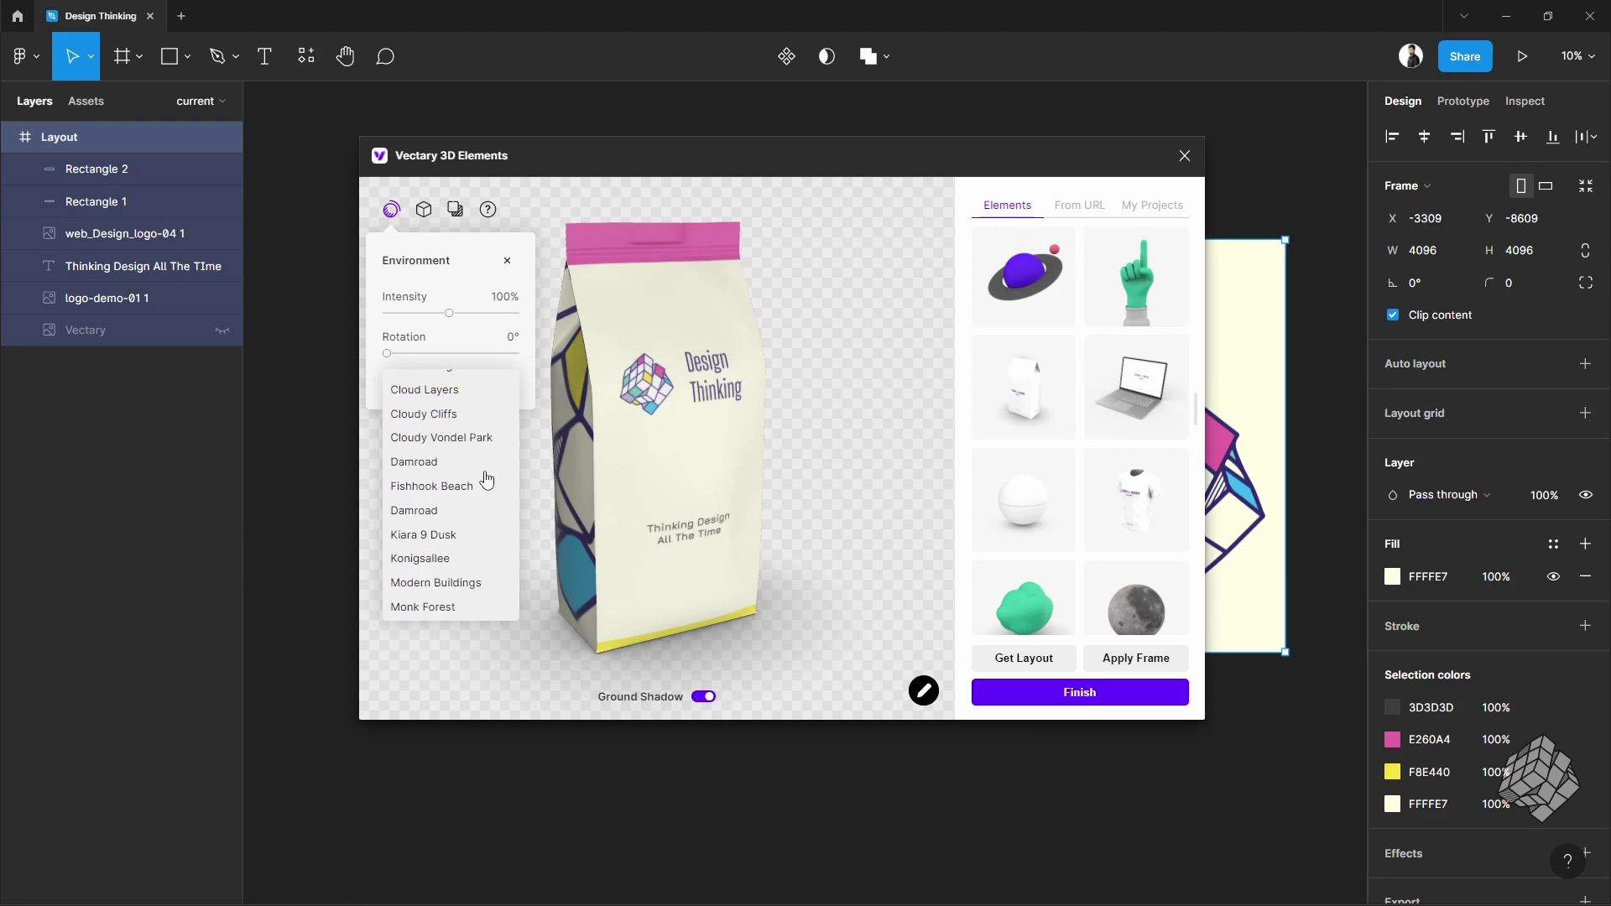
scroll(488, 469, "down", 3)
scroll(486, 476, "down", 3)
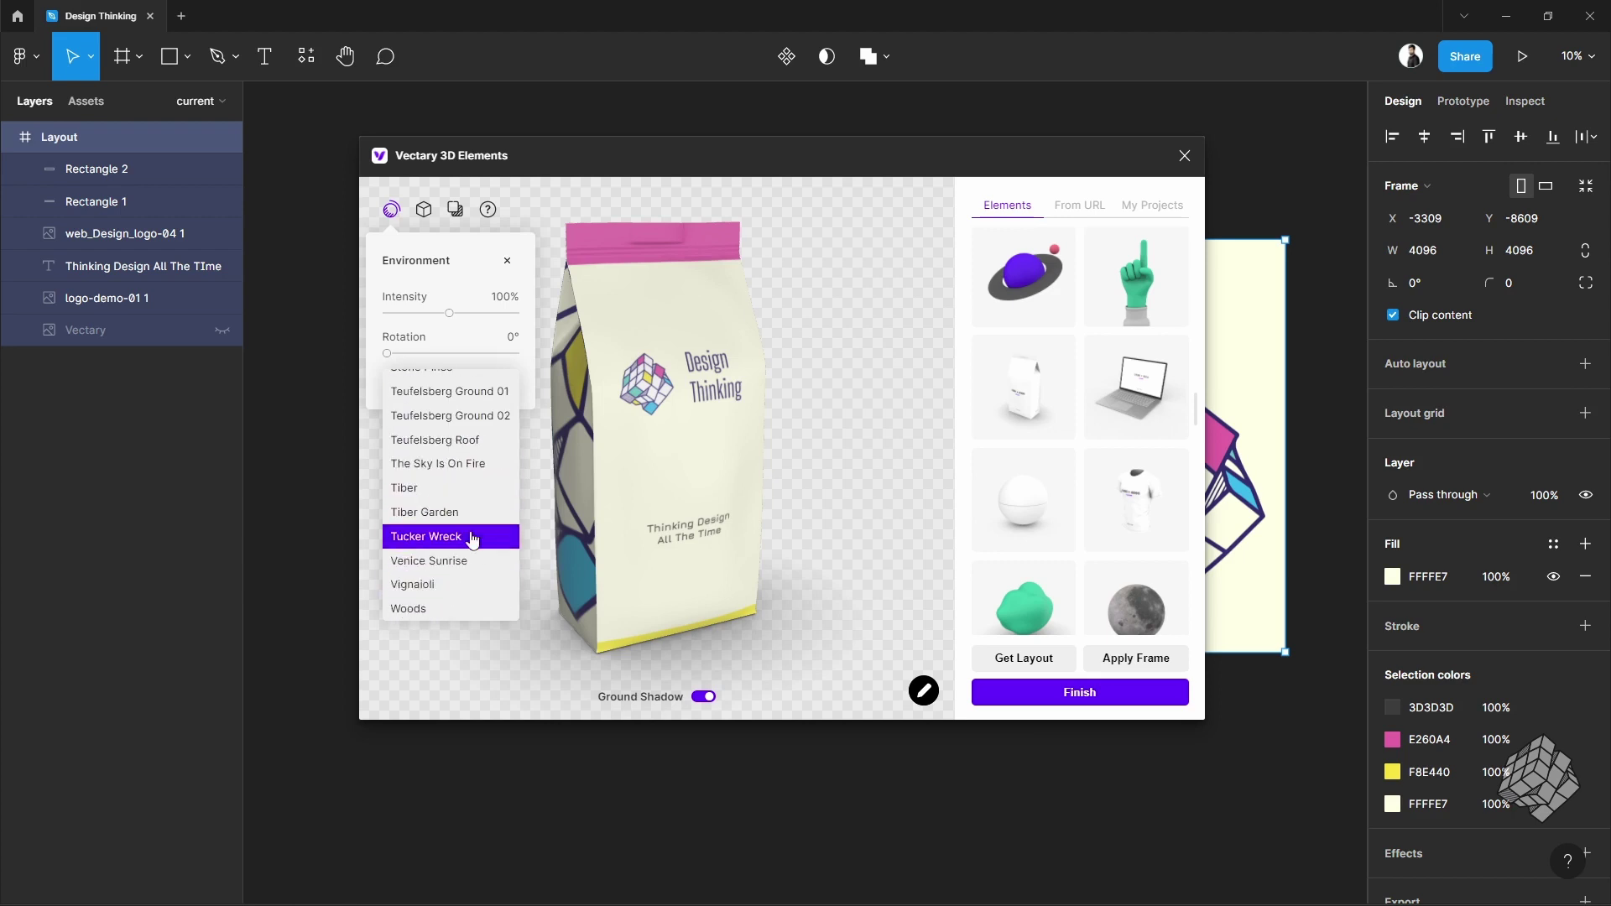
left_click(467, 464)
left_click(486, 387)
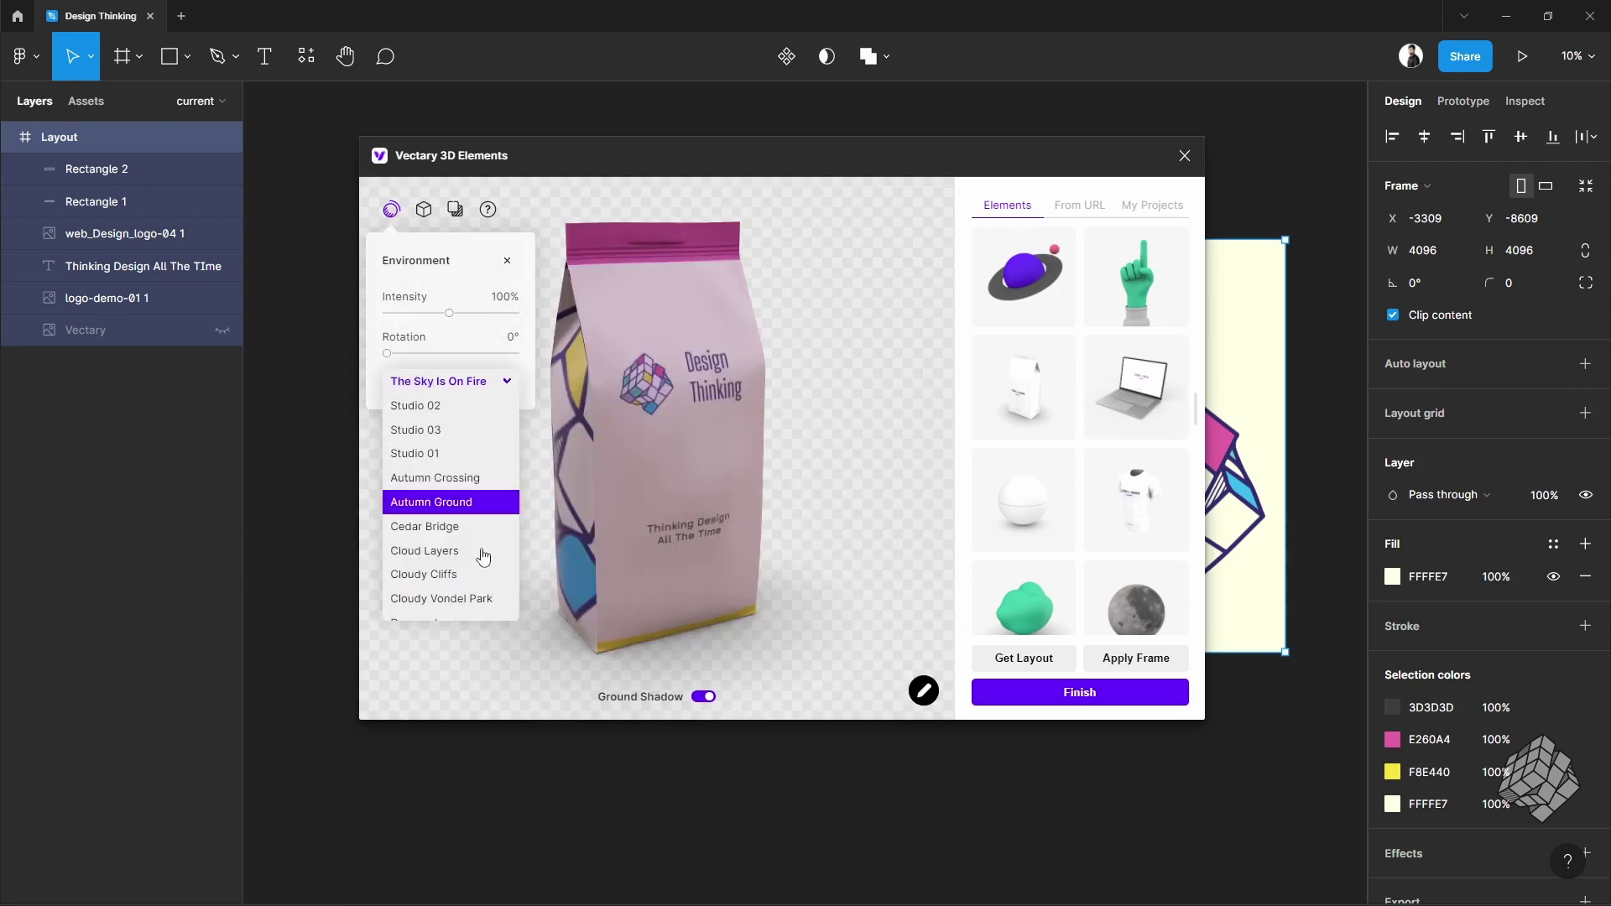
scroll(479, 554, "up", 3)
scroll(481, 565, "up", 3)
scroll(480, 565, "up", 5)
scroll(486, 553, "up", 5)
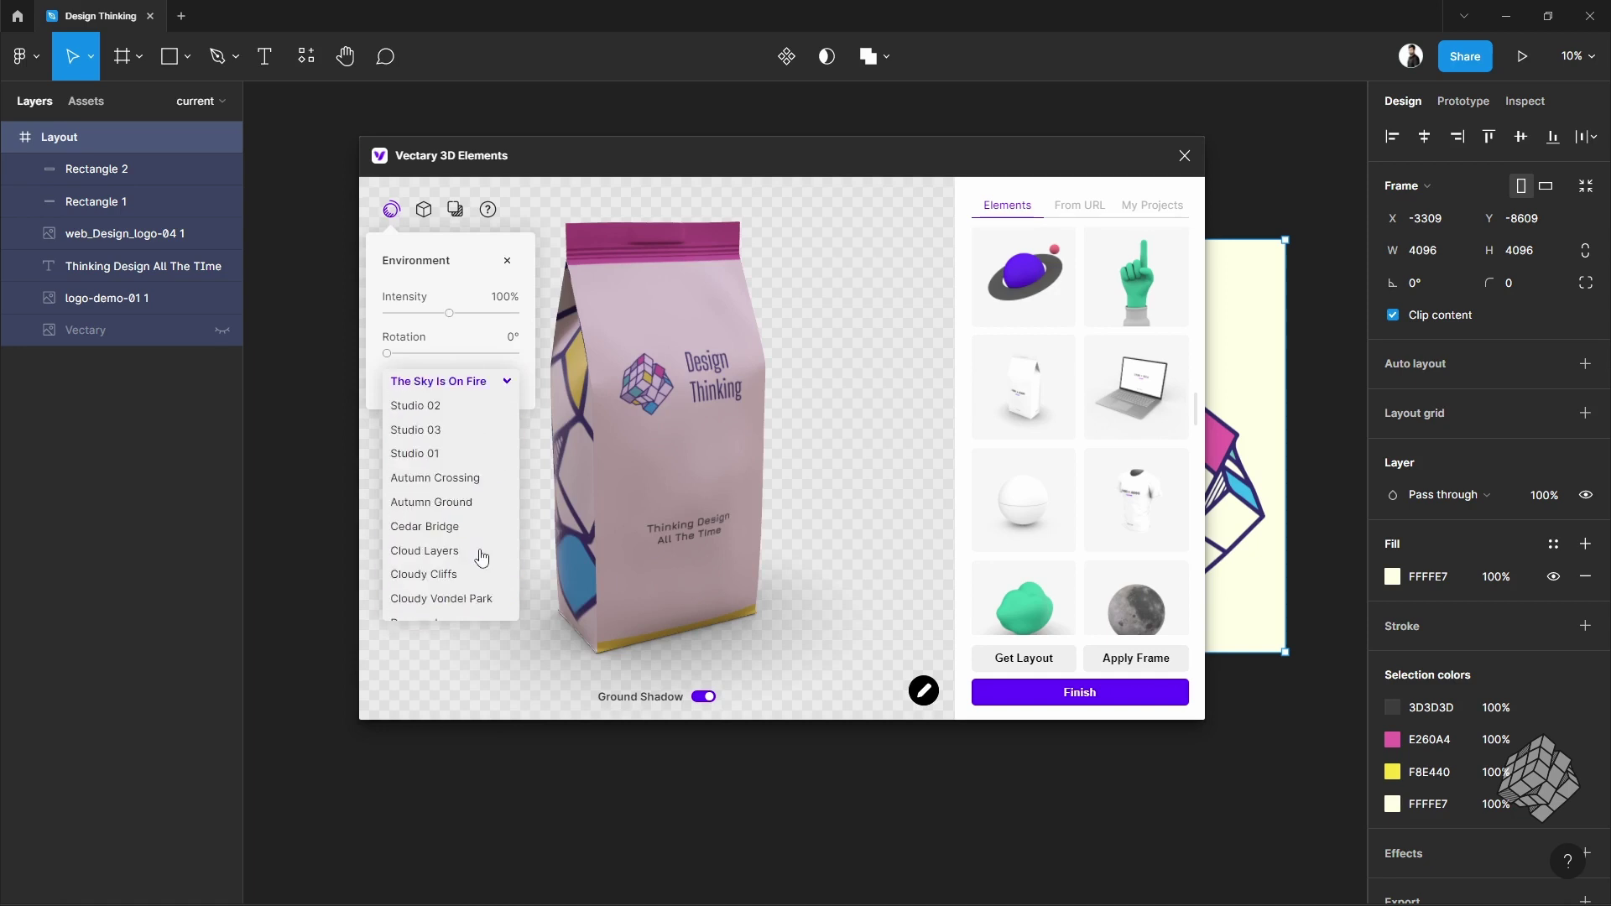
left_click(473, 409)
left_click_drag(619, 475, 456, 310)
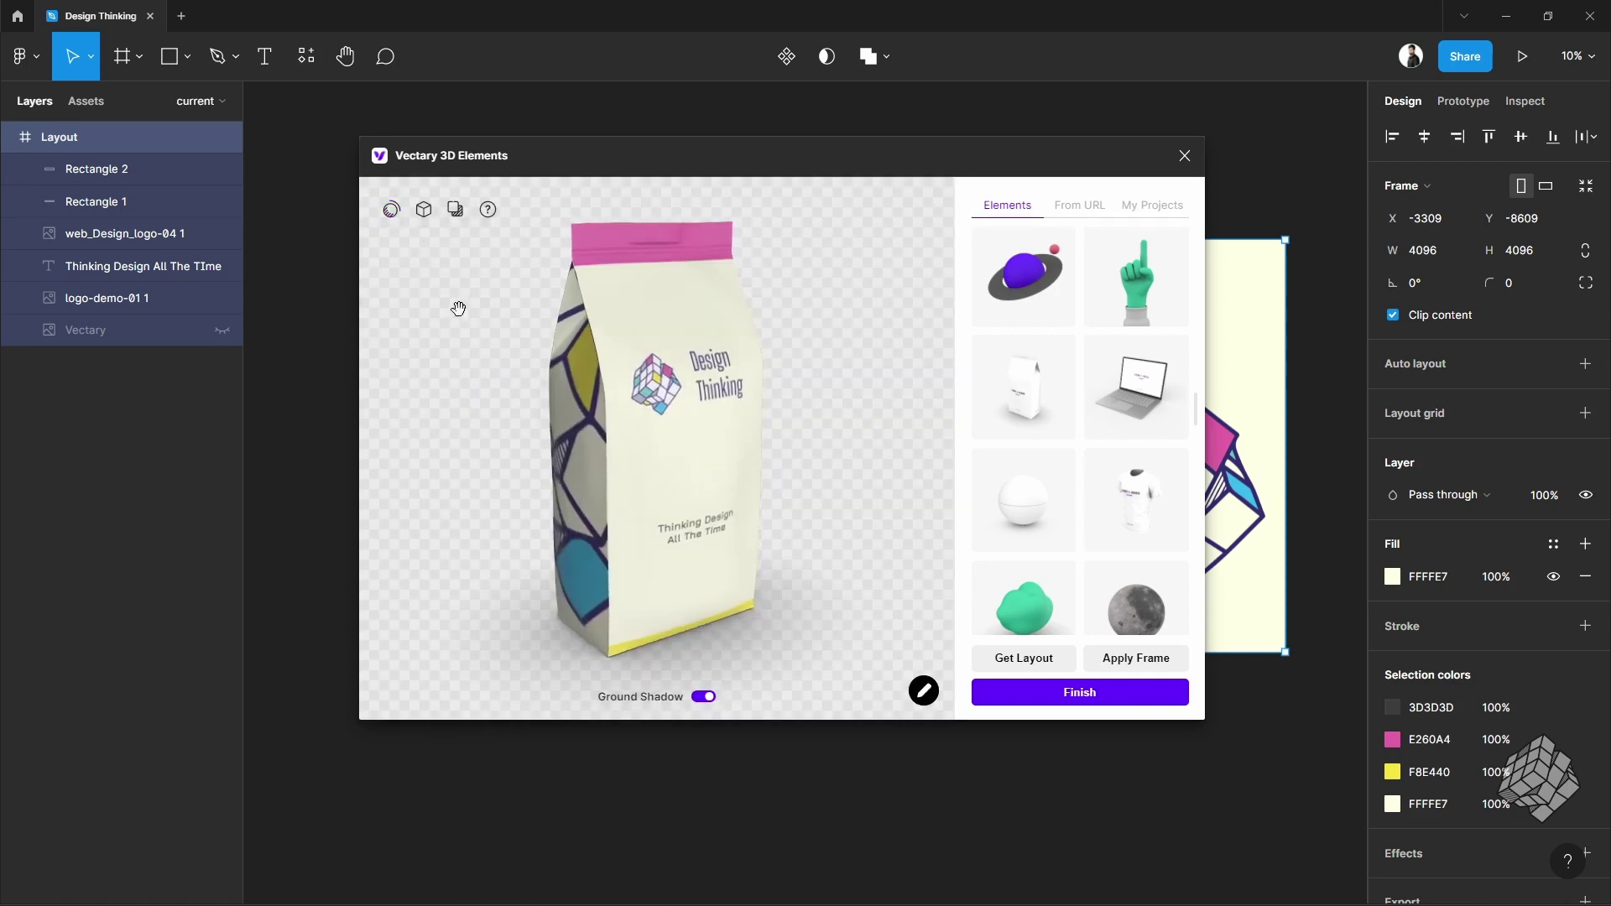
Raise the Ground Shadow material's roughness to 100%
left_click(426, 214)
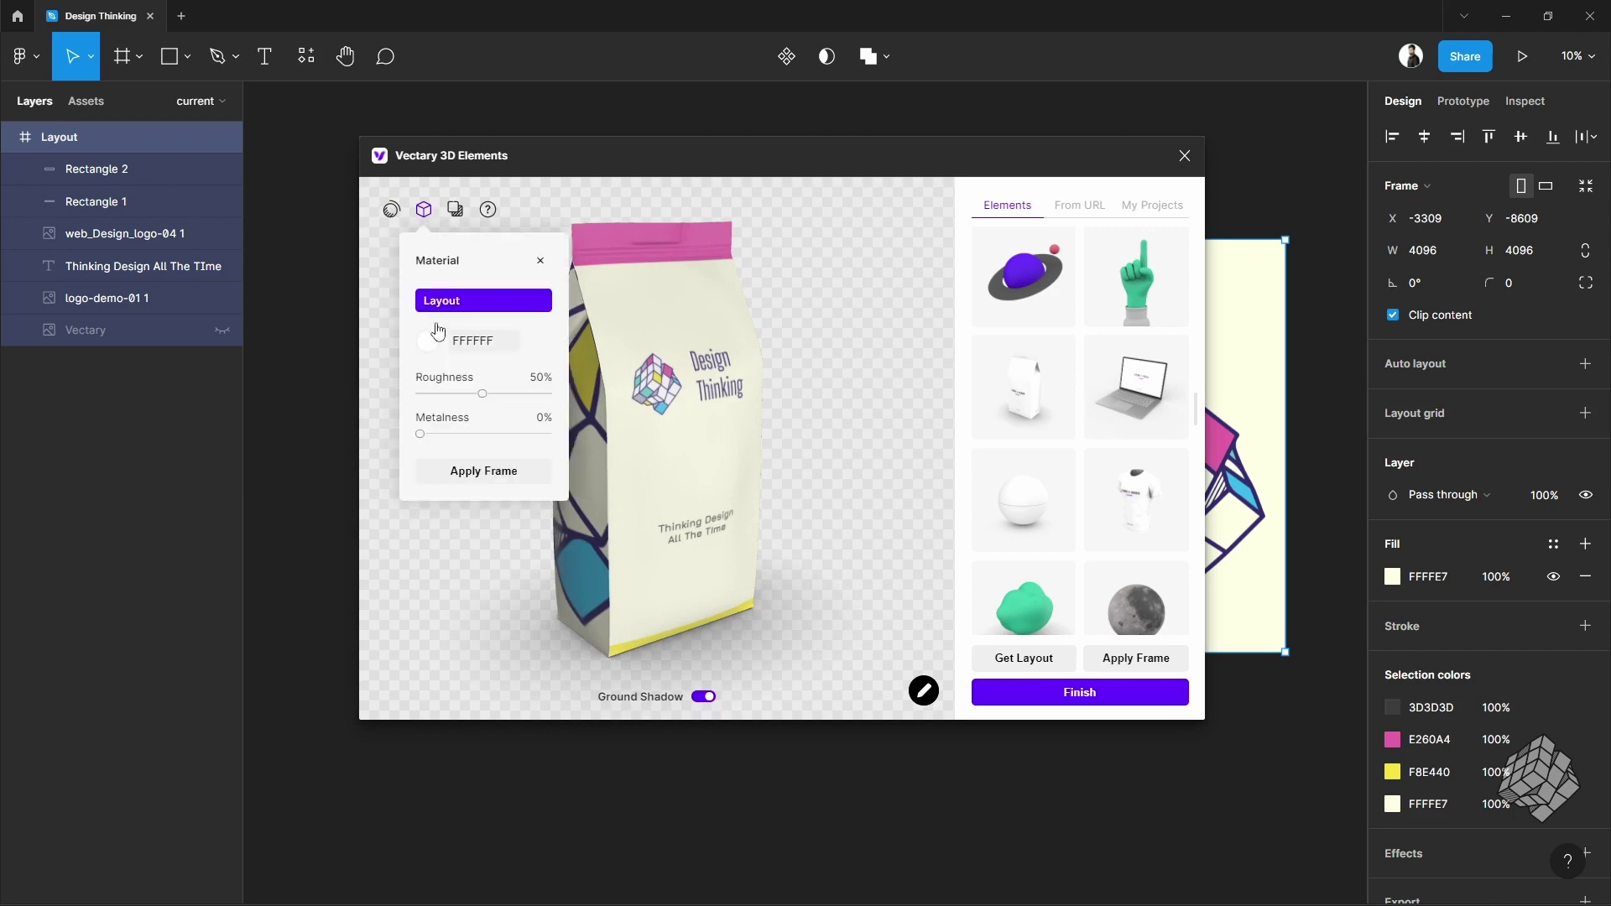
left_click(505, 310)
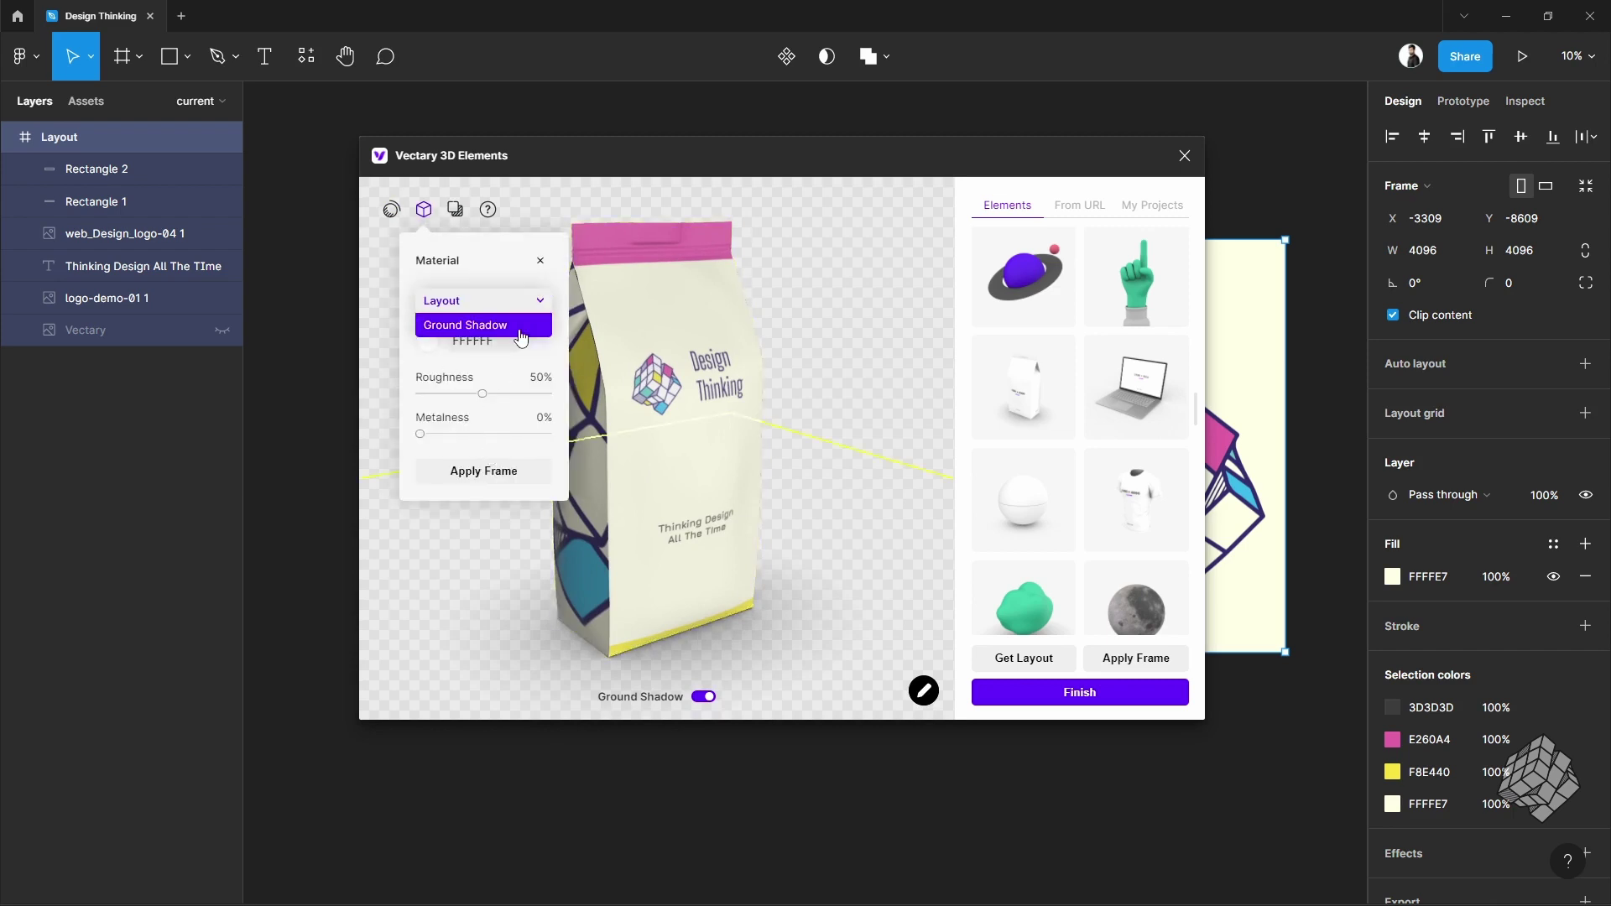
left_click(519, 322)
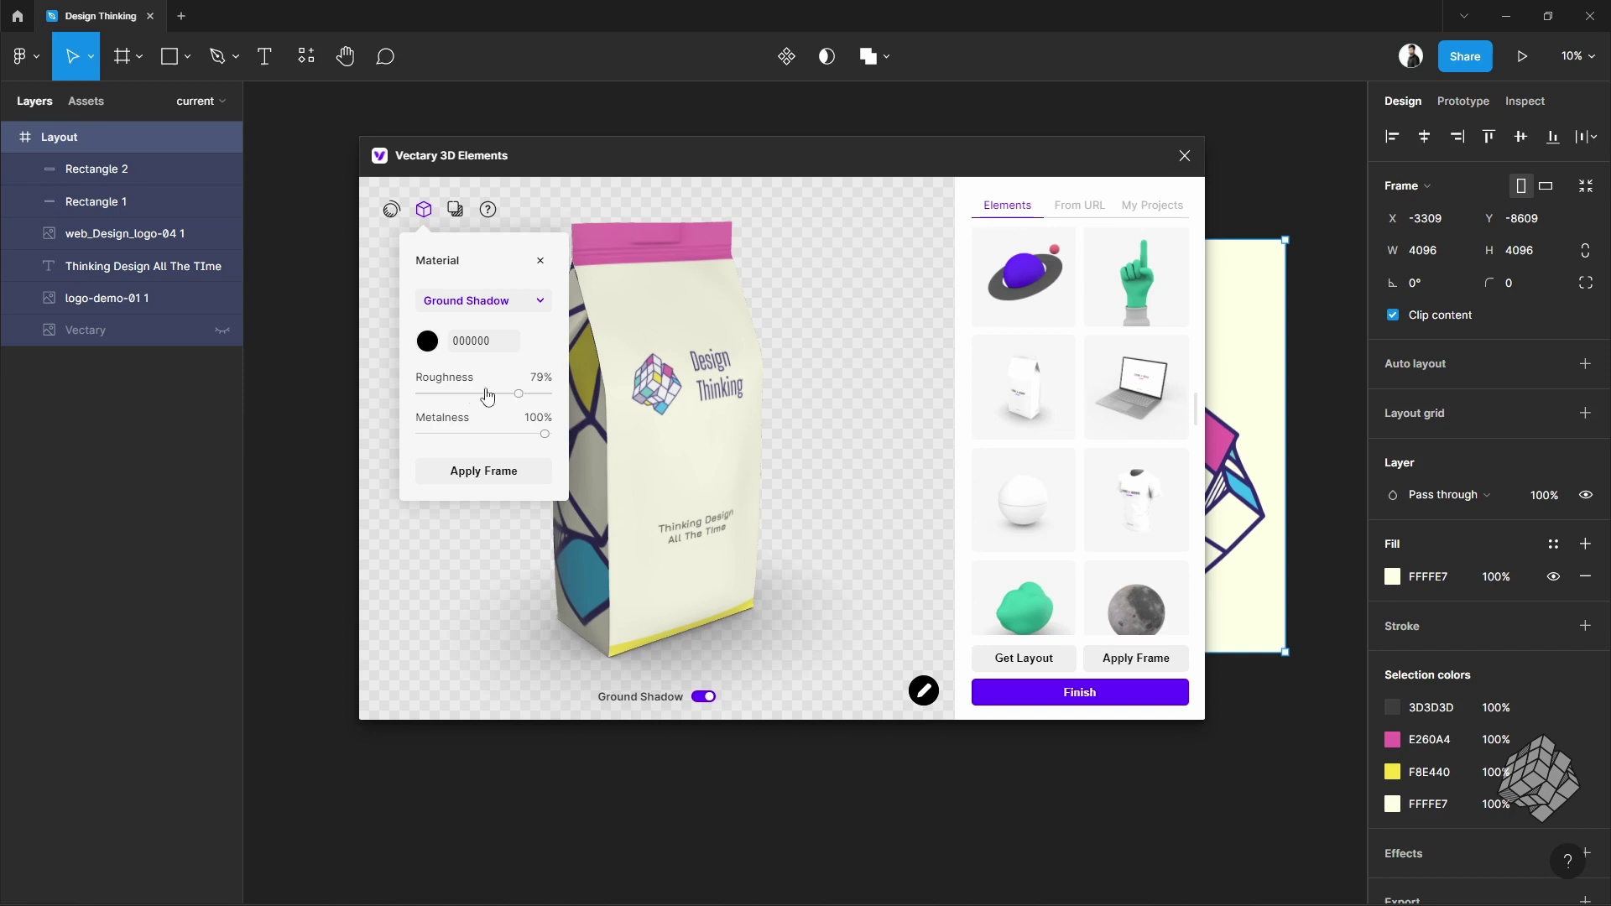
mouse_move(434, 400)
left_mouse_down()
mouse_move(541, 403)
mouse_move(471, 433)
mouse_move(569, 445)
left_mouse_up()
Set the Layout material's roughness and metalness to 0% for a matte print
left_click(535, 306)
left_click(527, 325)
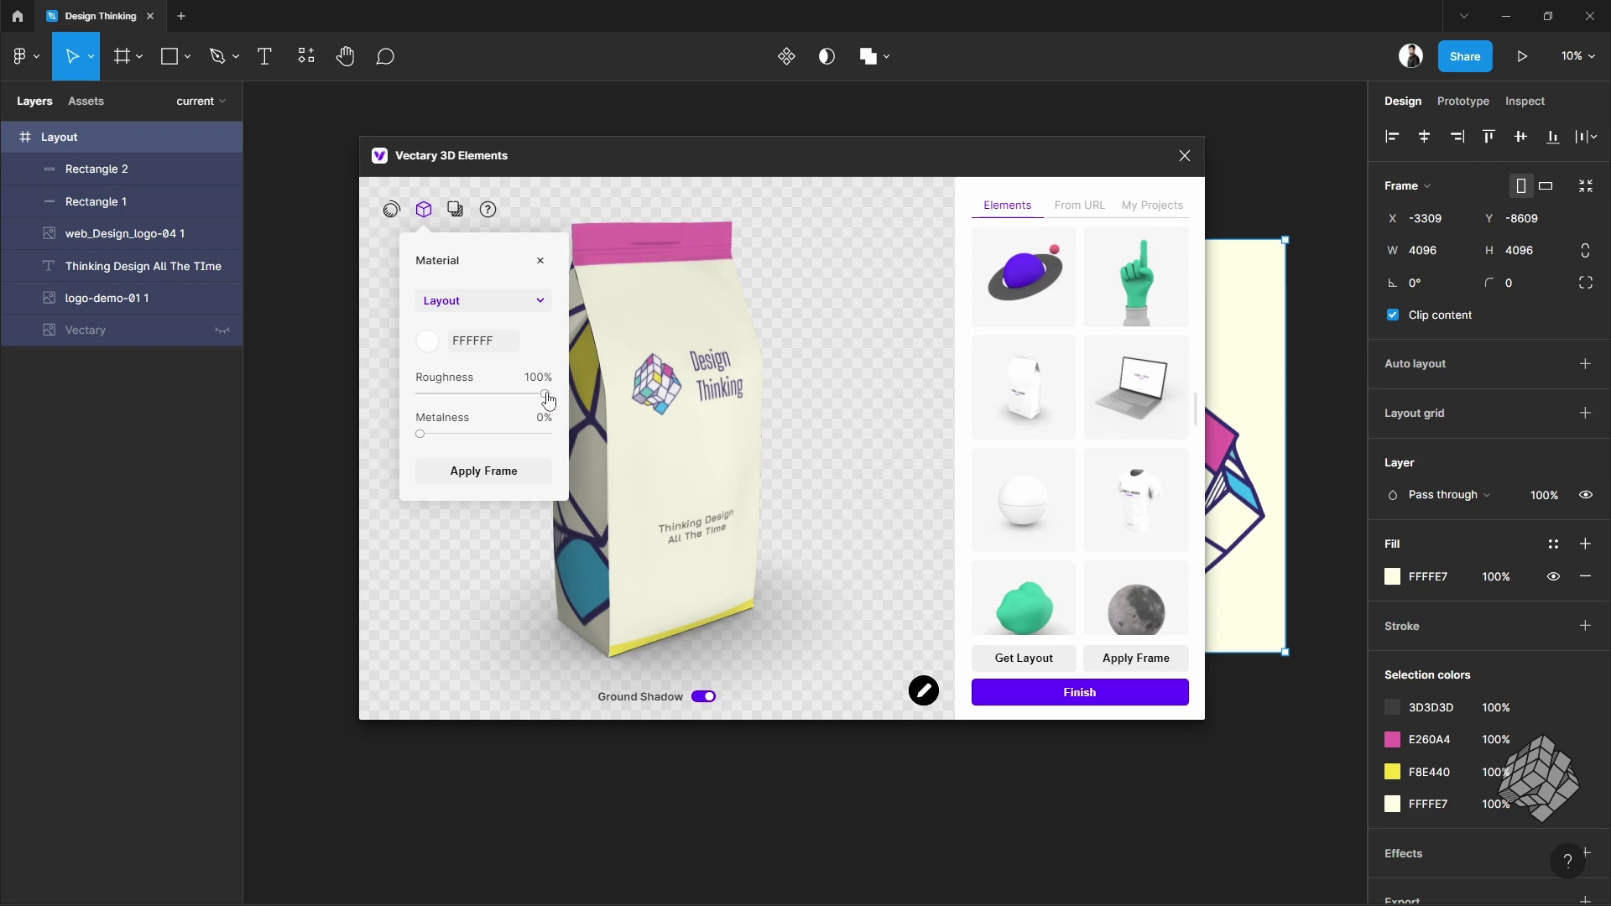
left_click_drag(456, 401, 386, 408)
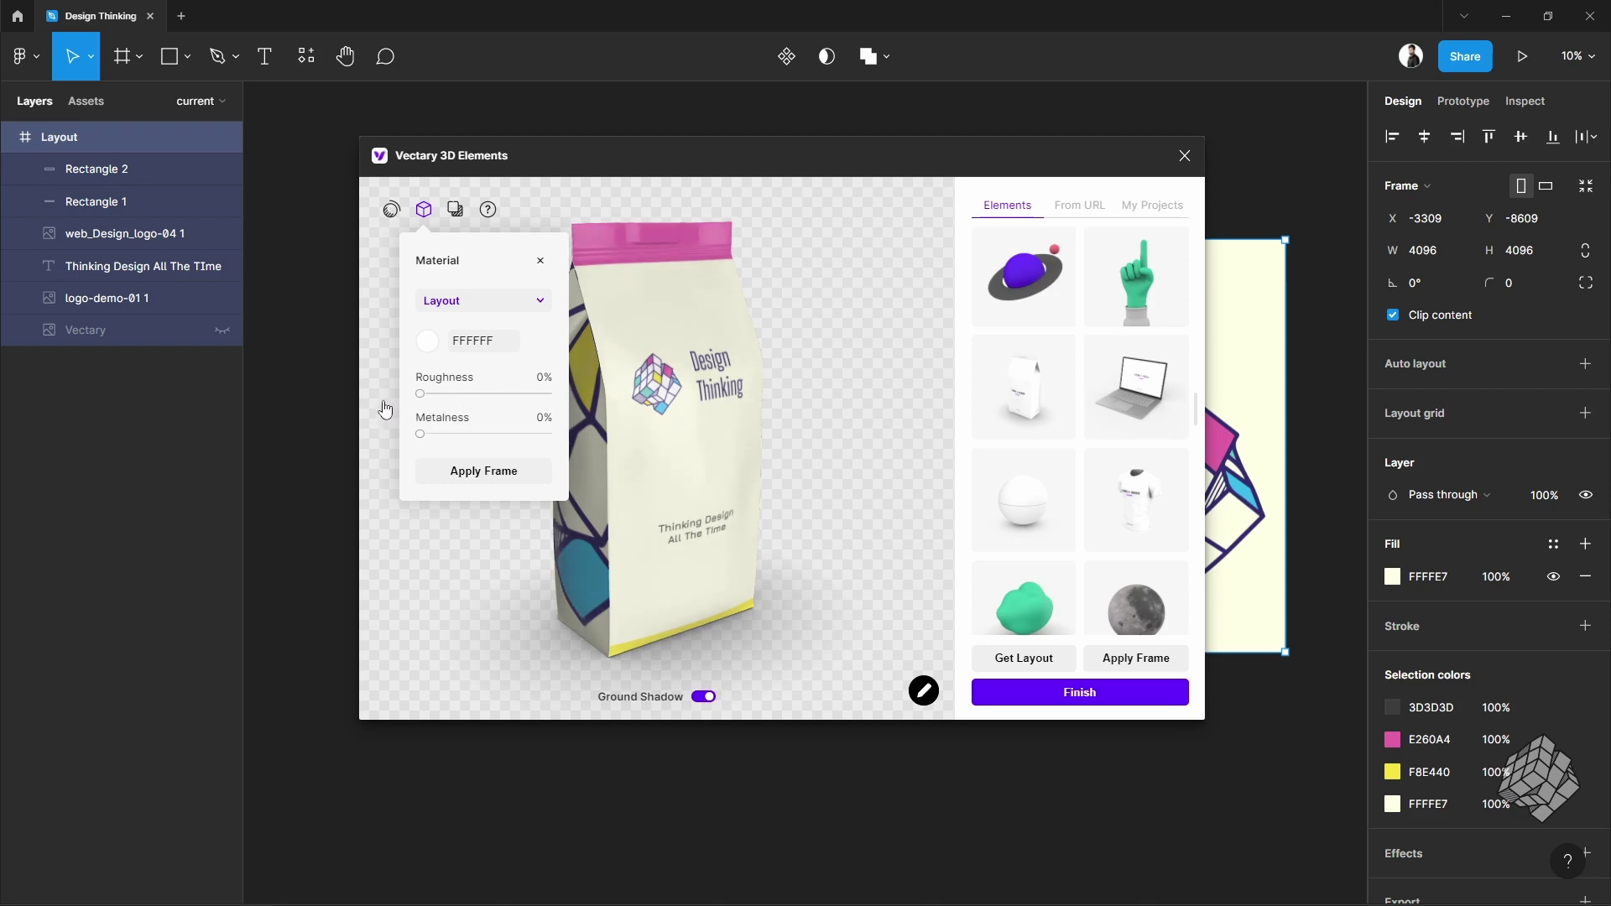
left_click_drag(666, 461, 686, 549)
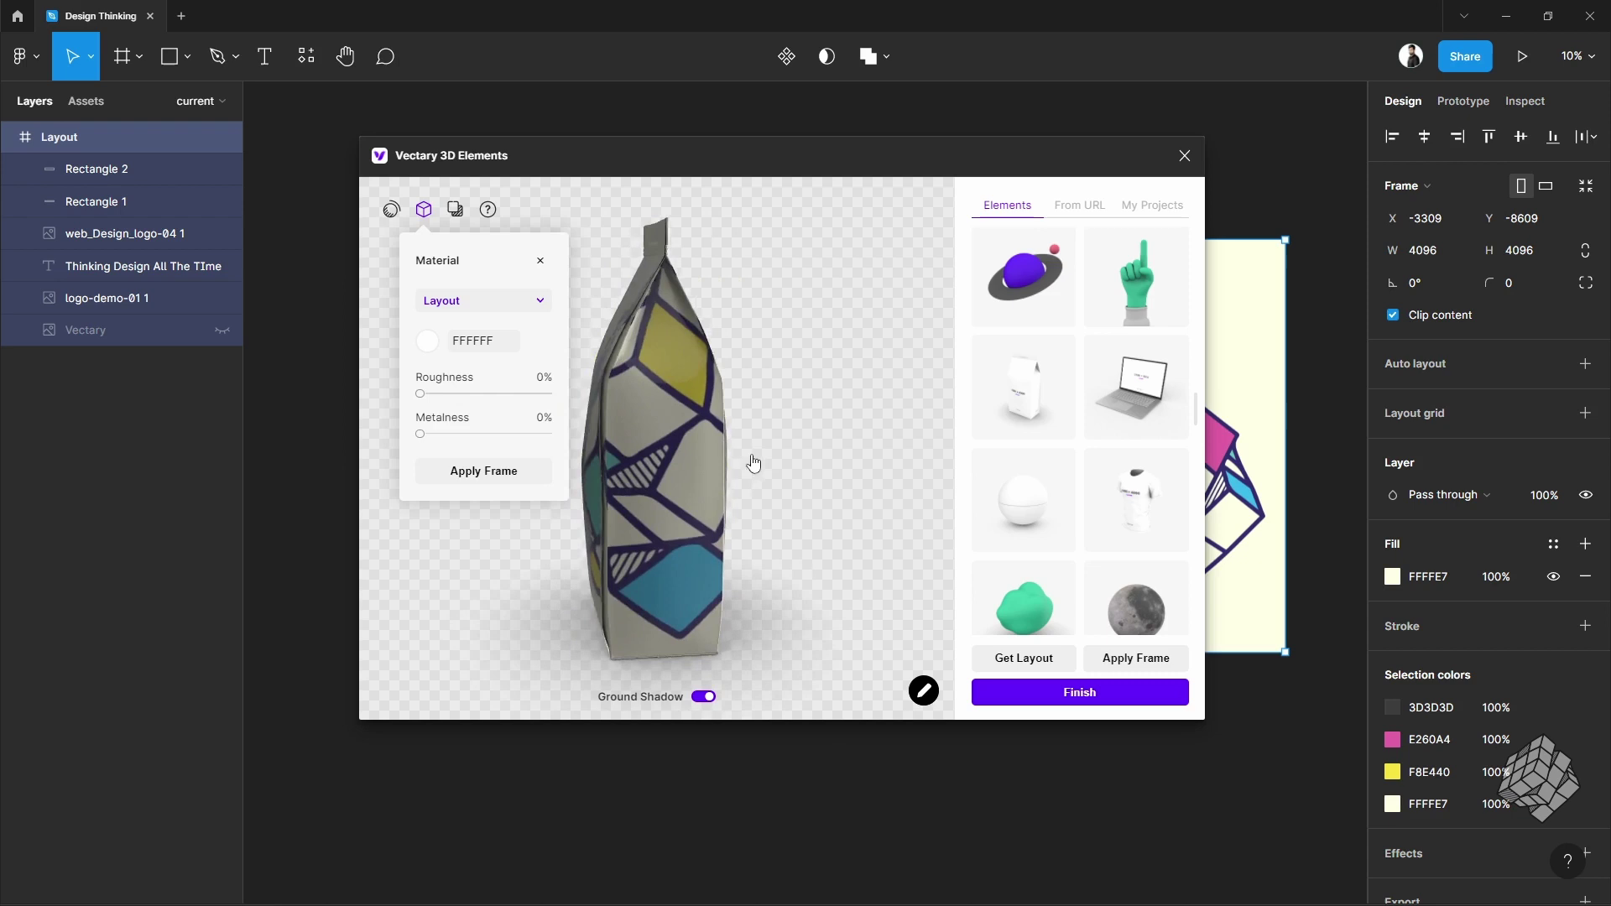
left_click_drag(421, 434, 443, 440)
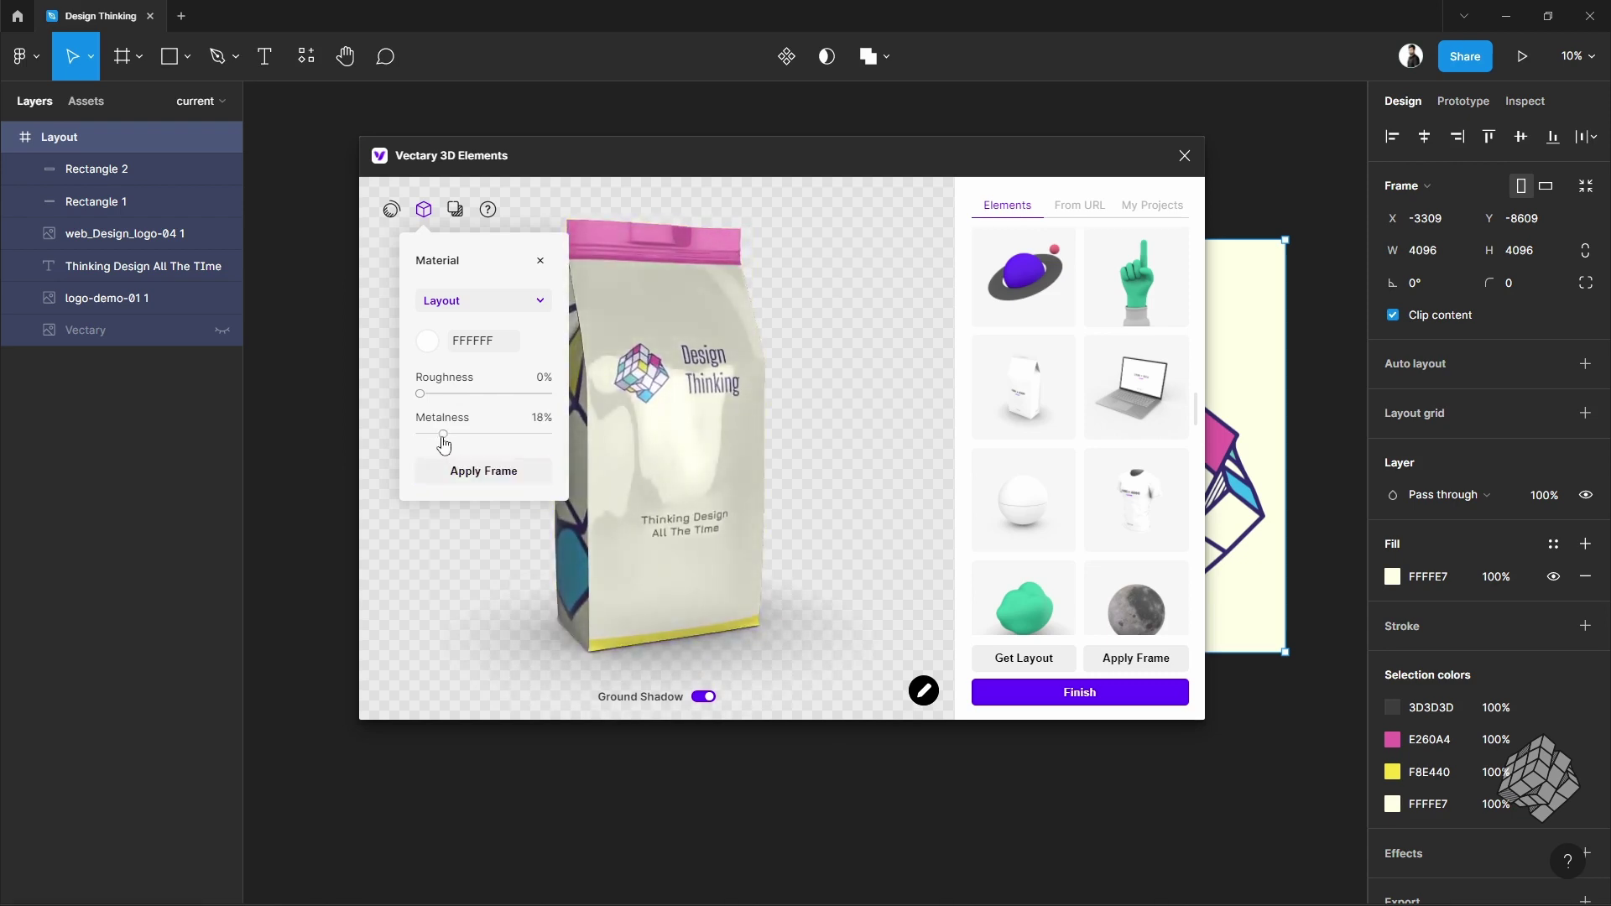
left_click(780, 547)
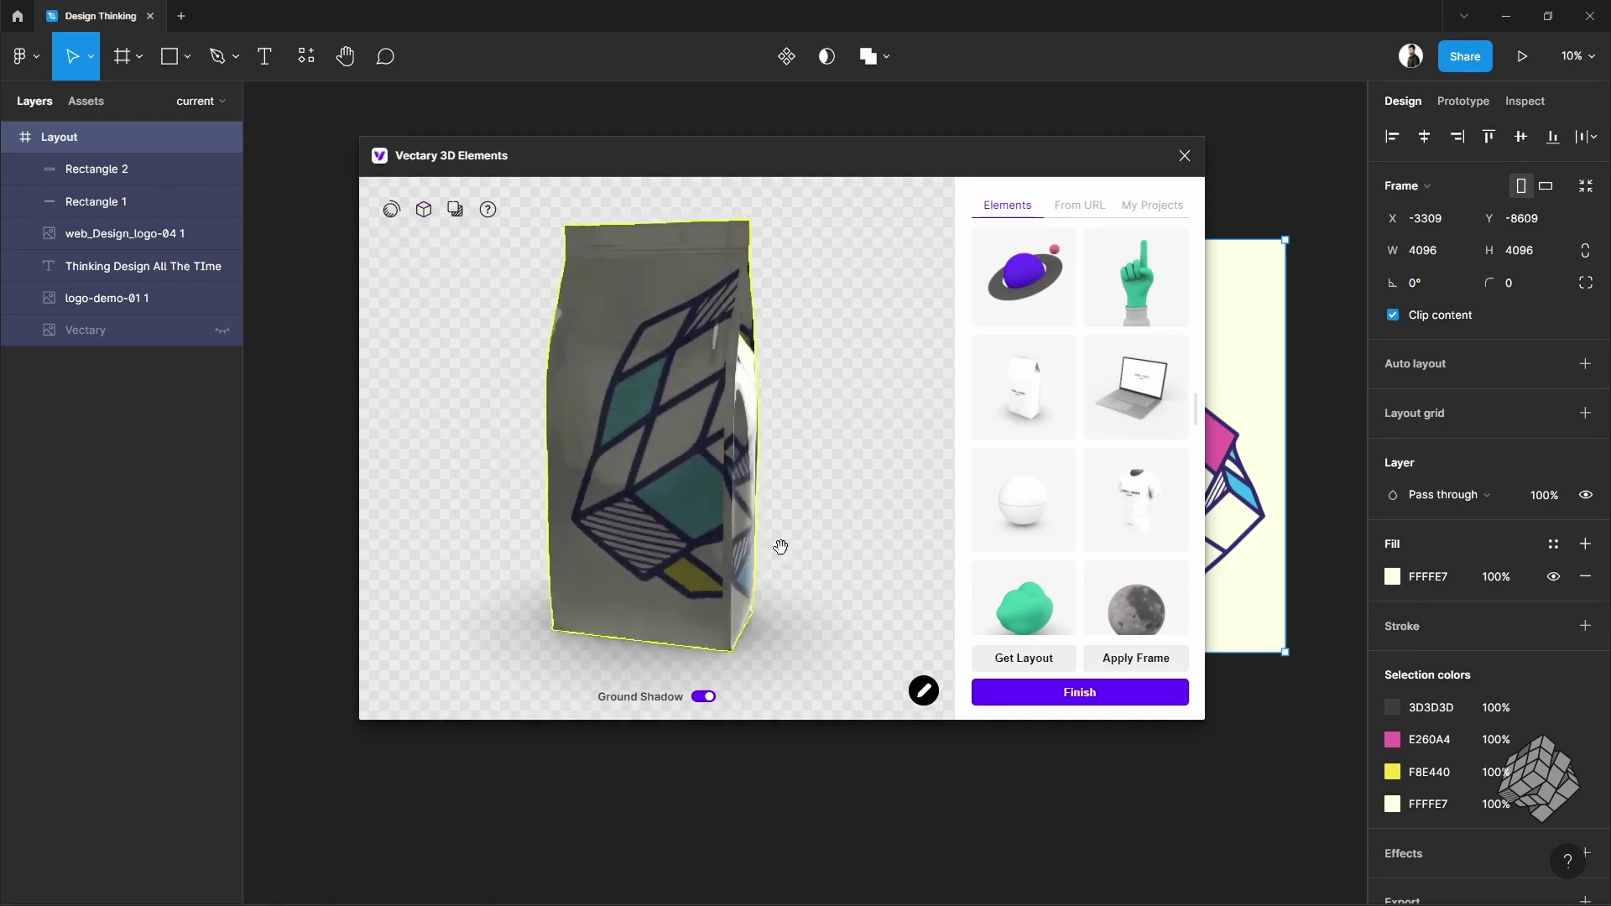
mouse_move(780, 546)
left_mouse_down()
mouse_move(699, 568)
mouse_move(693, 554)
left_mouse_up()
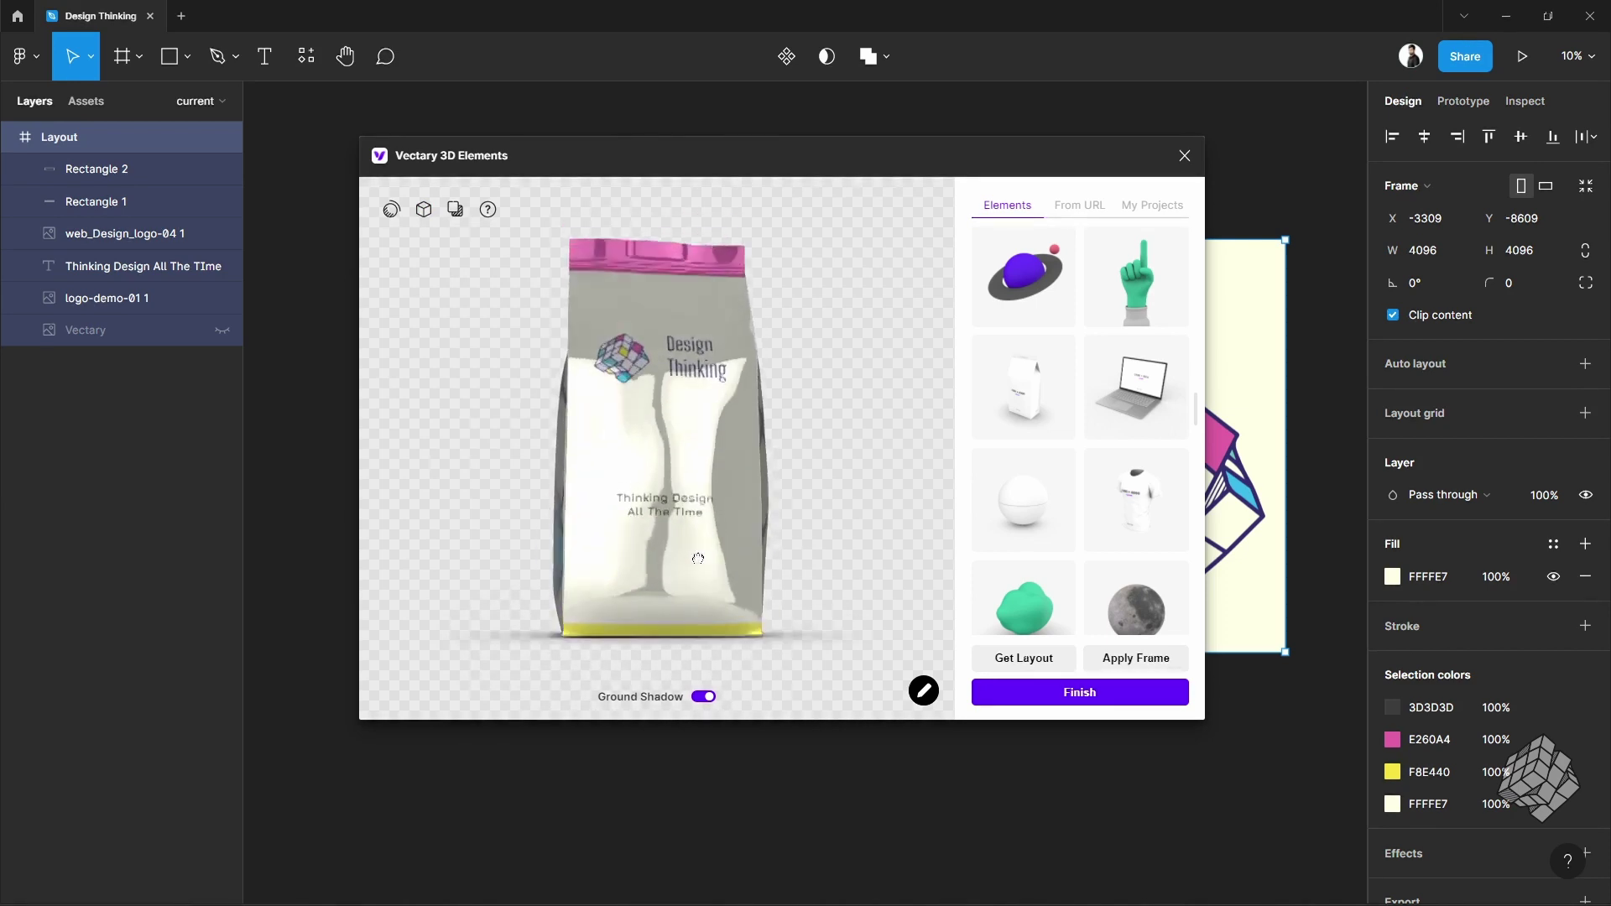
left_click(455, 214)
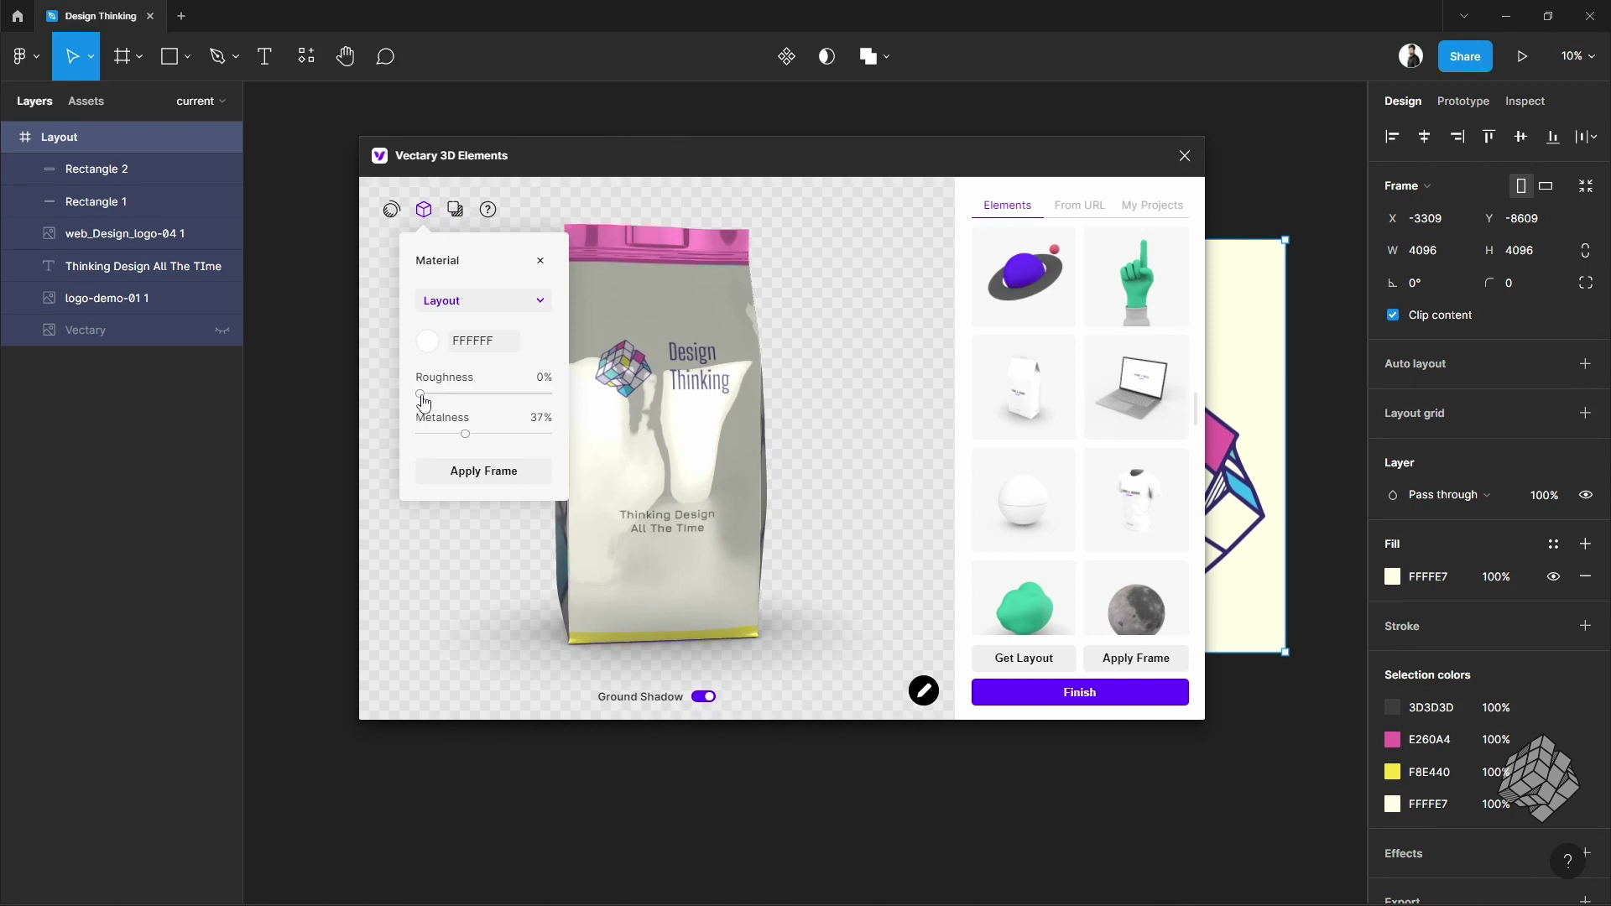
mouse_move(453, 437)
left_mouse_down()
mouse_move(385, 436)
mouse_move(492, 403)
mouse_move(588, 406)
left_mouse_up()
left_click_drag(715, 504, 610, 517)
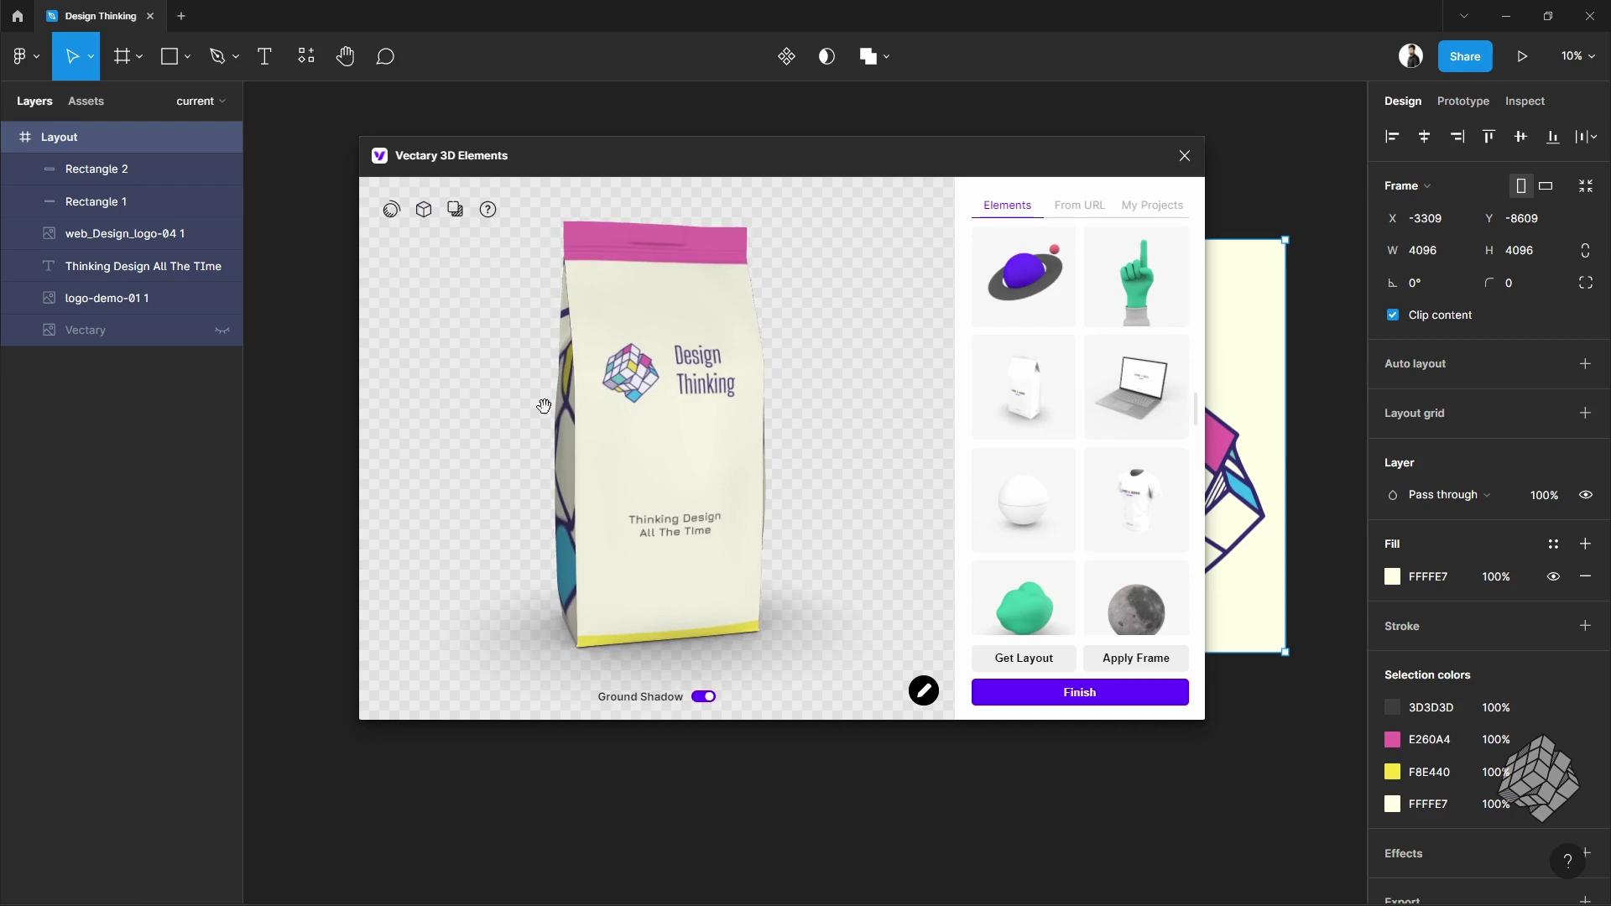
Narrow the scene camera's field of view to 33°
left_click(456, 210)
left_click_drag(487, 322, 475, 324)
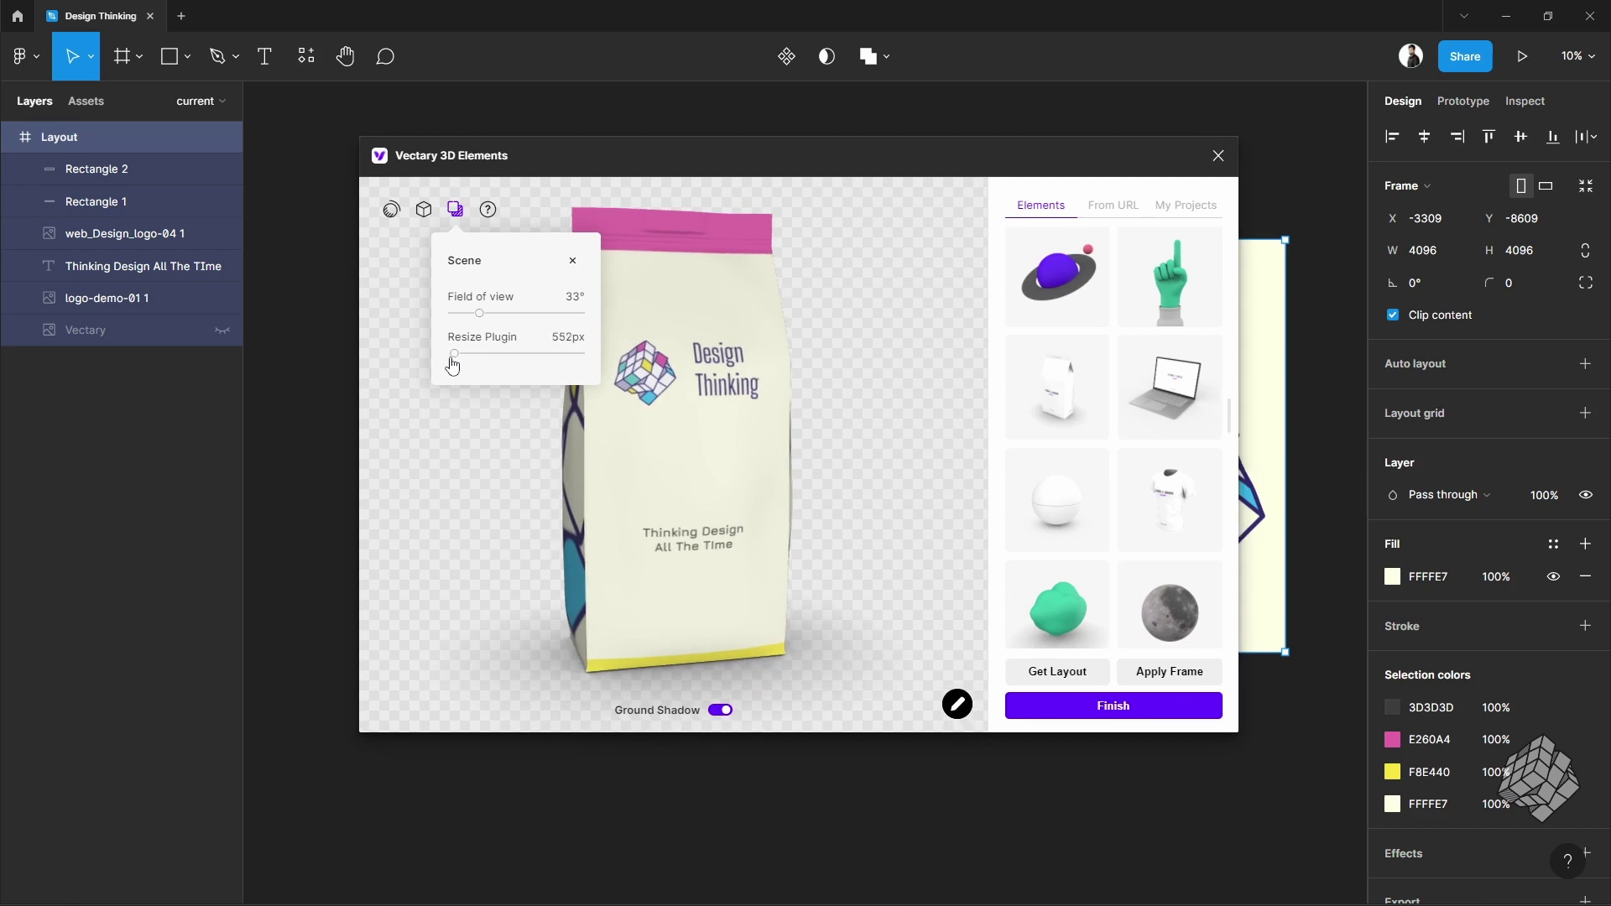
Close scene settings and orbit the bag to a three-quarter view with its top tilted up
left_click_drag(456, 365, 442, 360)
left_click(570, 263)
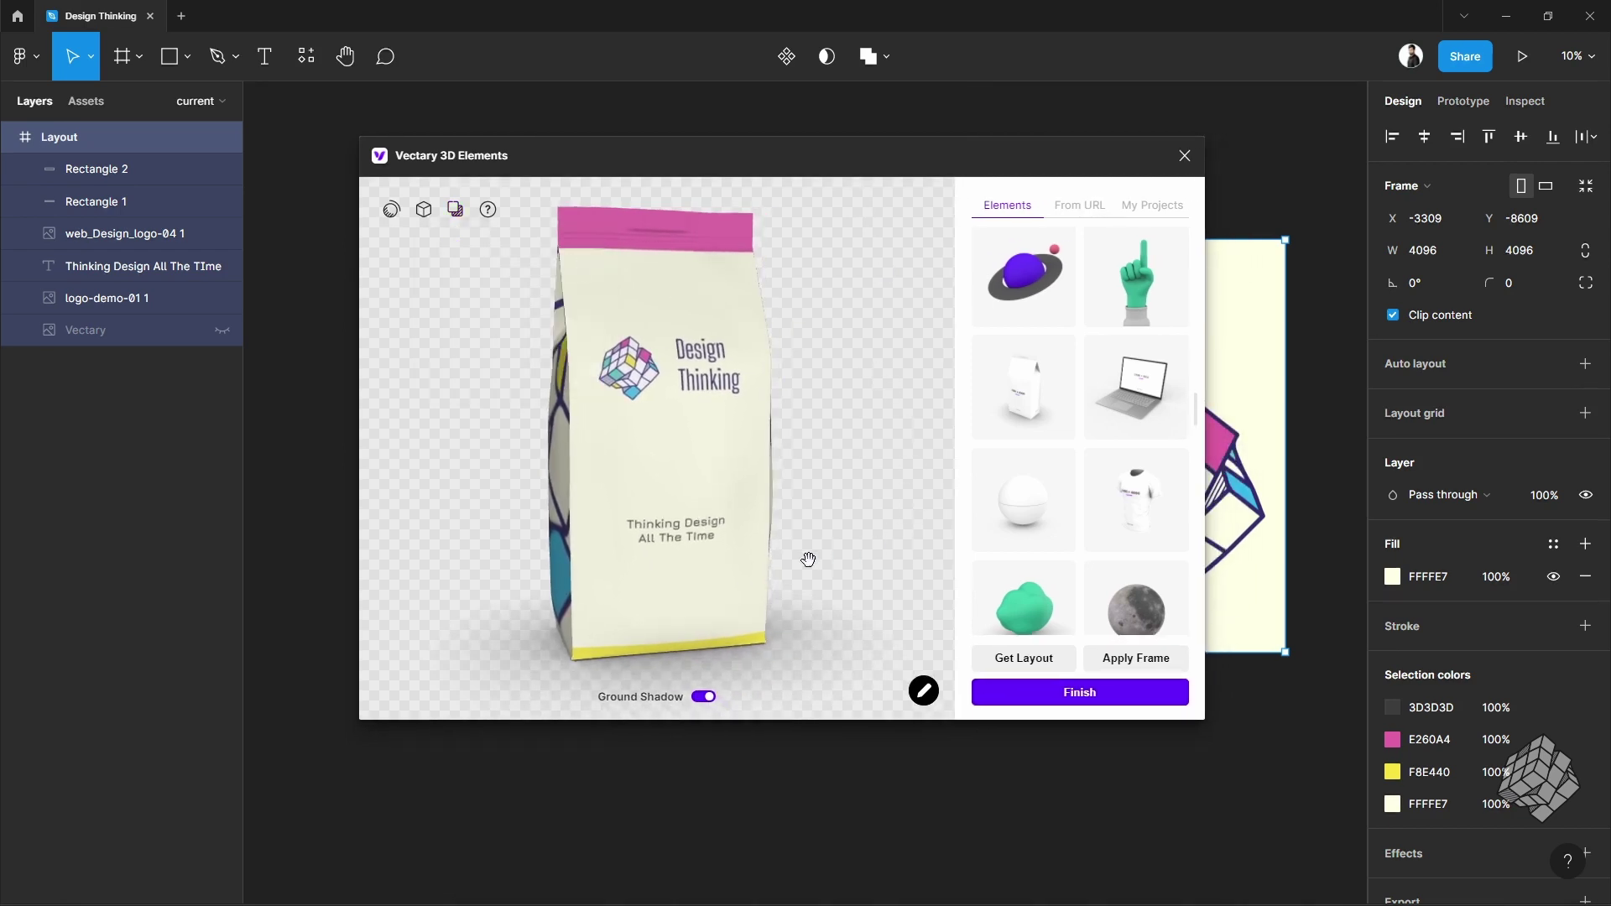
left_click_drag(697, 568, 688, 342)
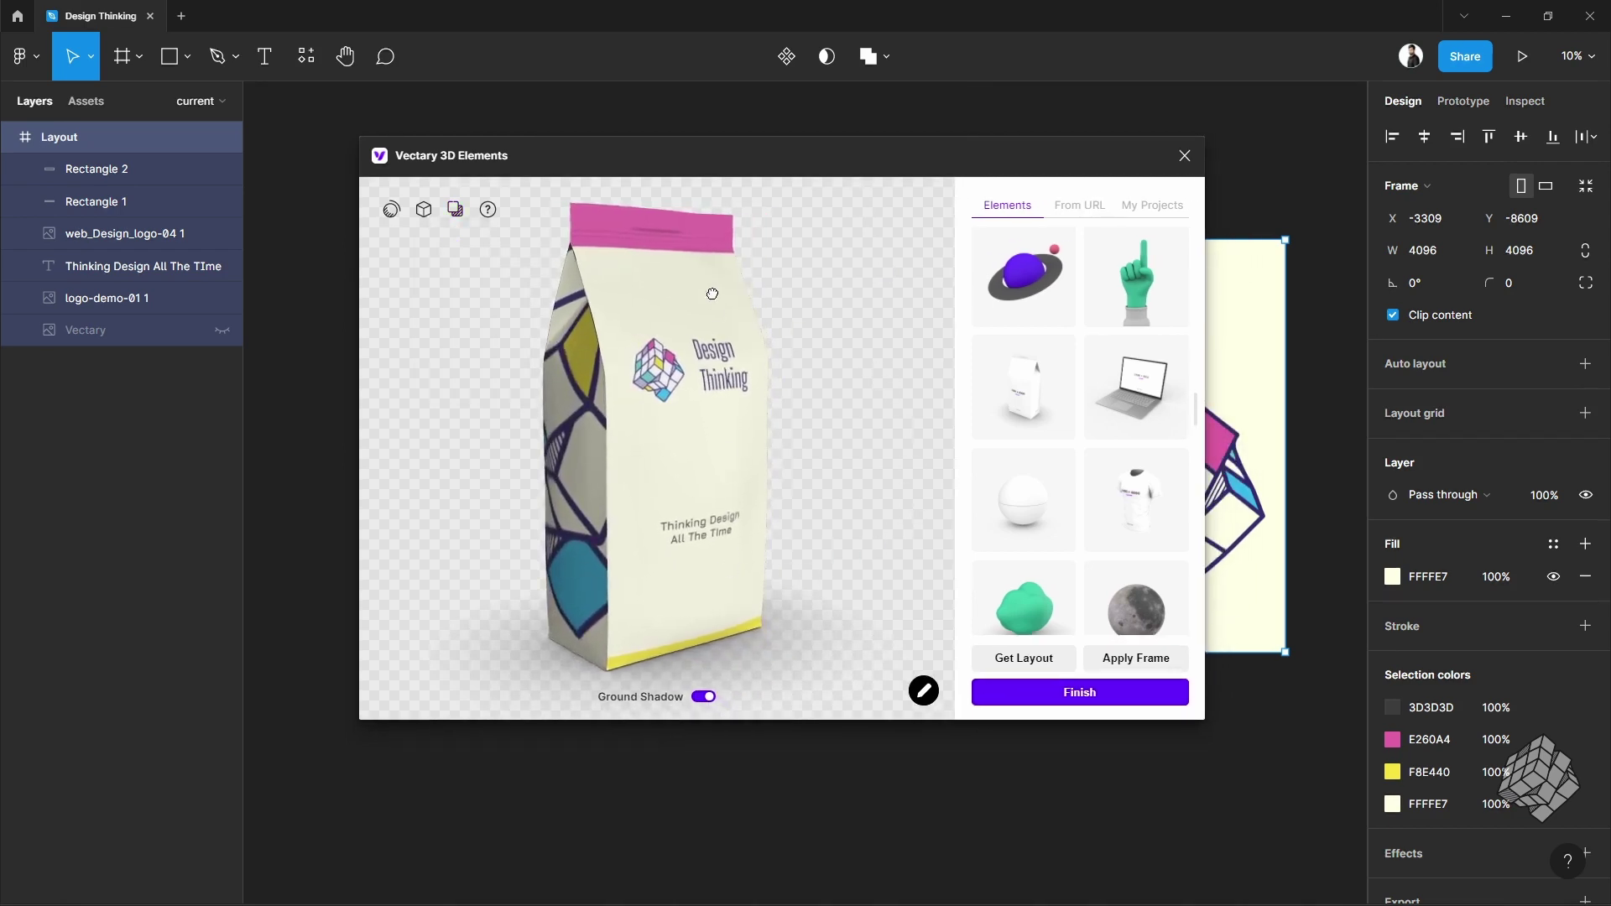
left_click_drag(687, 344, 653, 548)
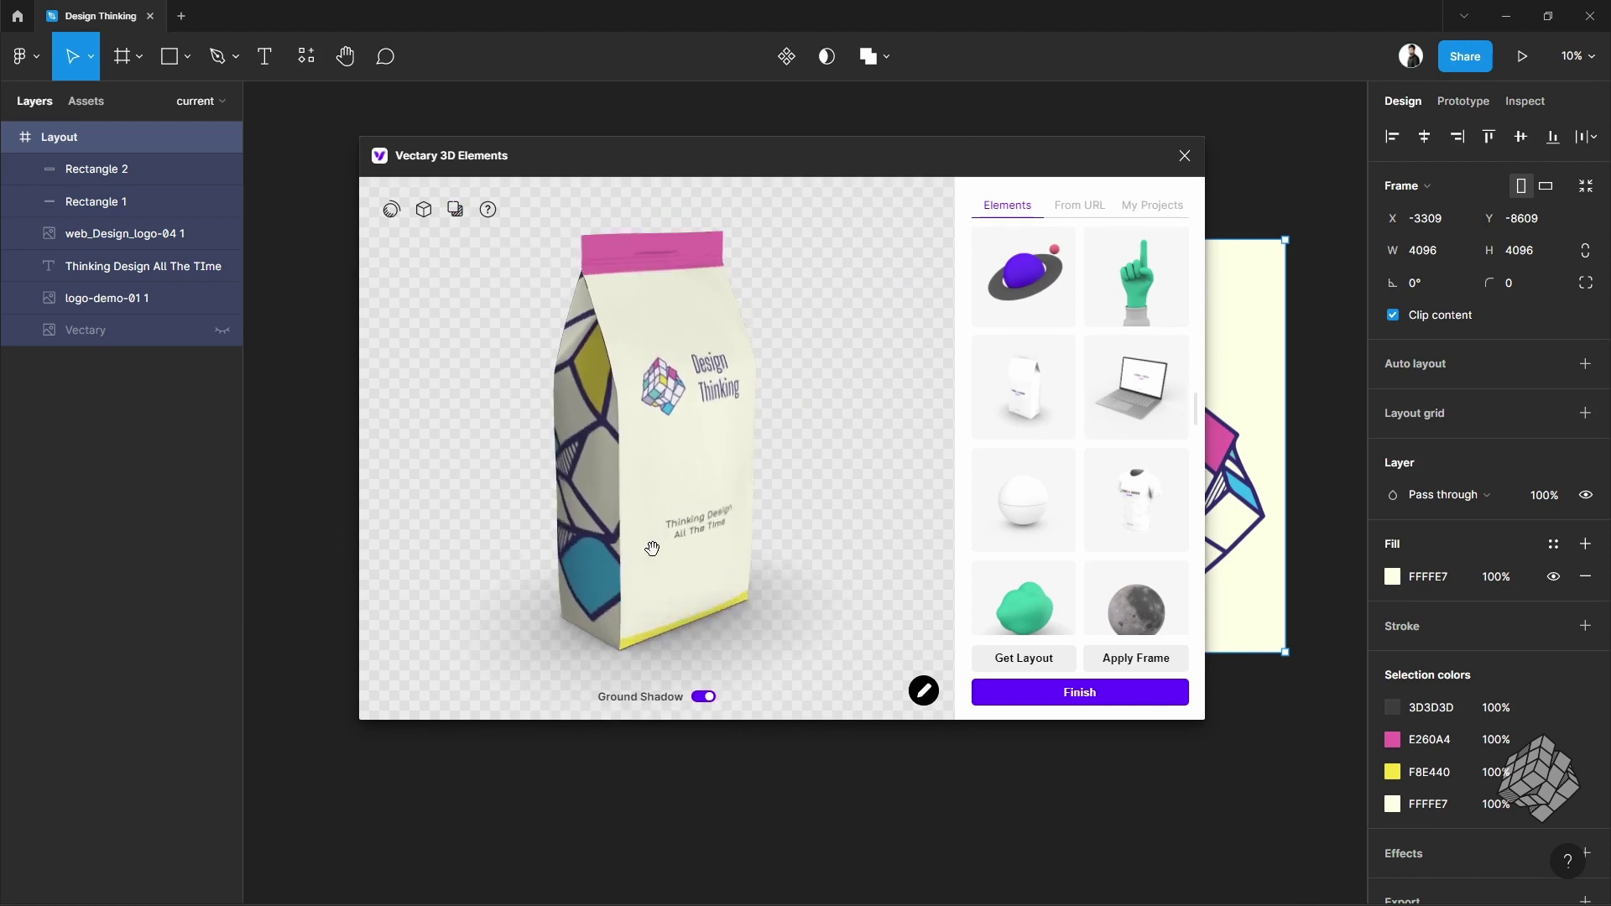
mouse_move(580, 506)
left_mouse_down()
mouse_move(631, 529)
mouse_move(639, 501)
mouse_move(606, 437)
left_mouse_up()
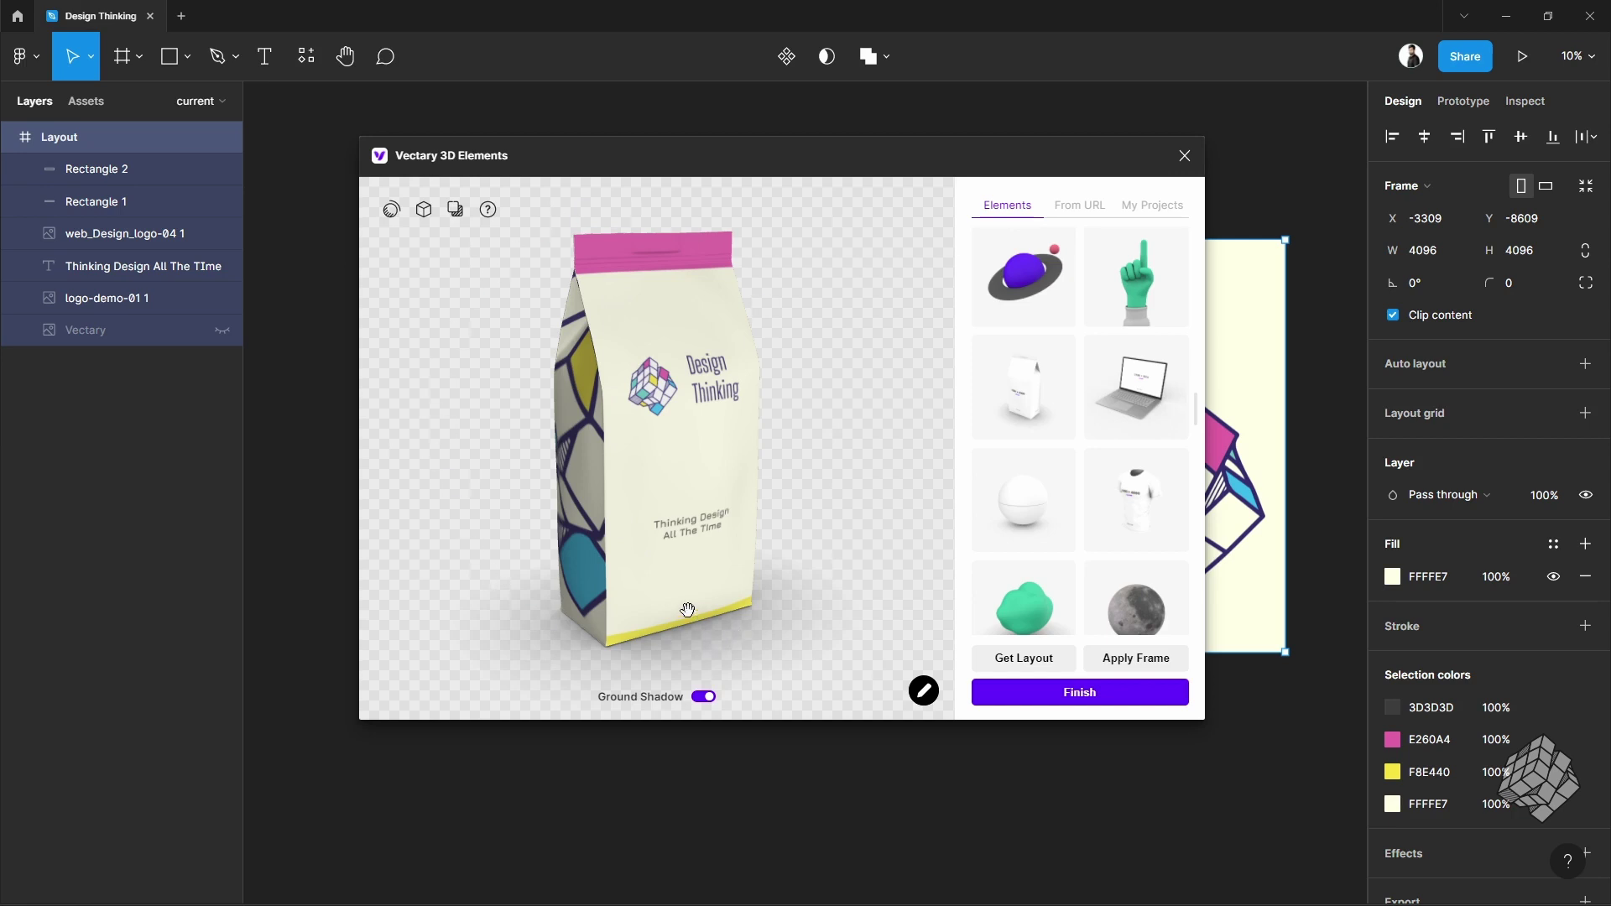
left_click_drag(616, 484, 635, 481)
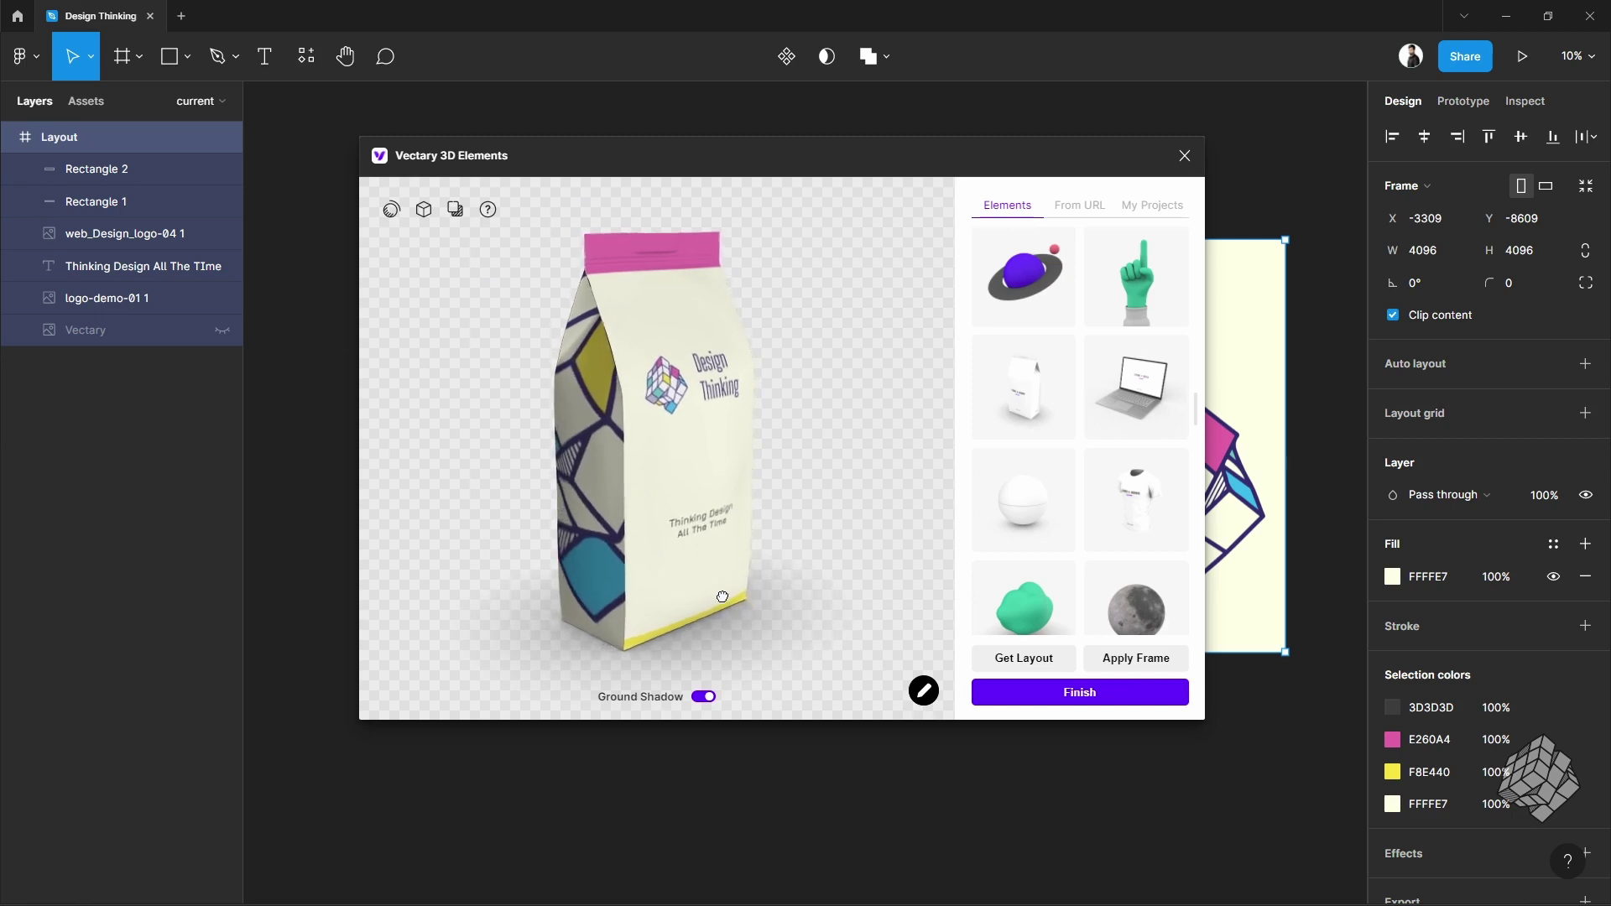
left_click_drag(717, 593, 665, 472)
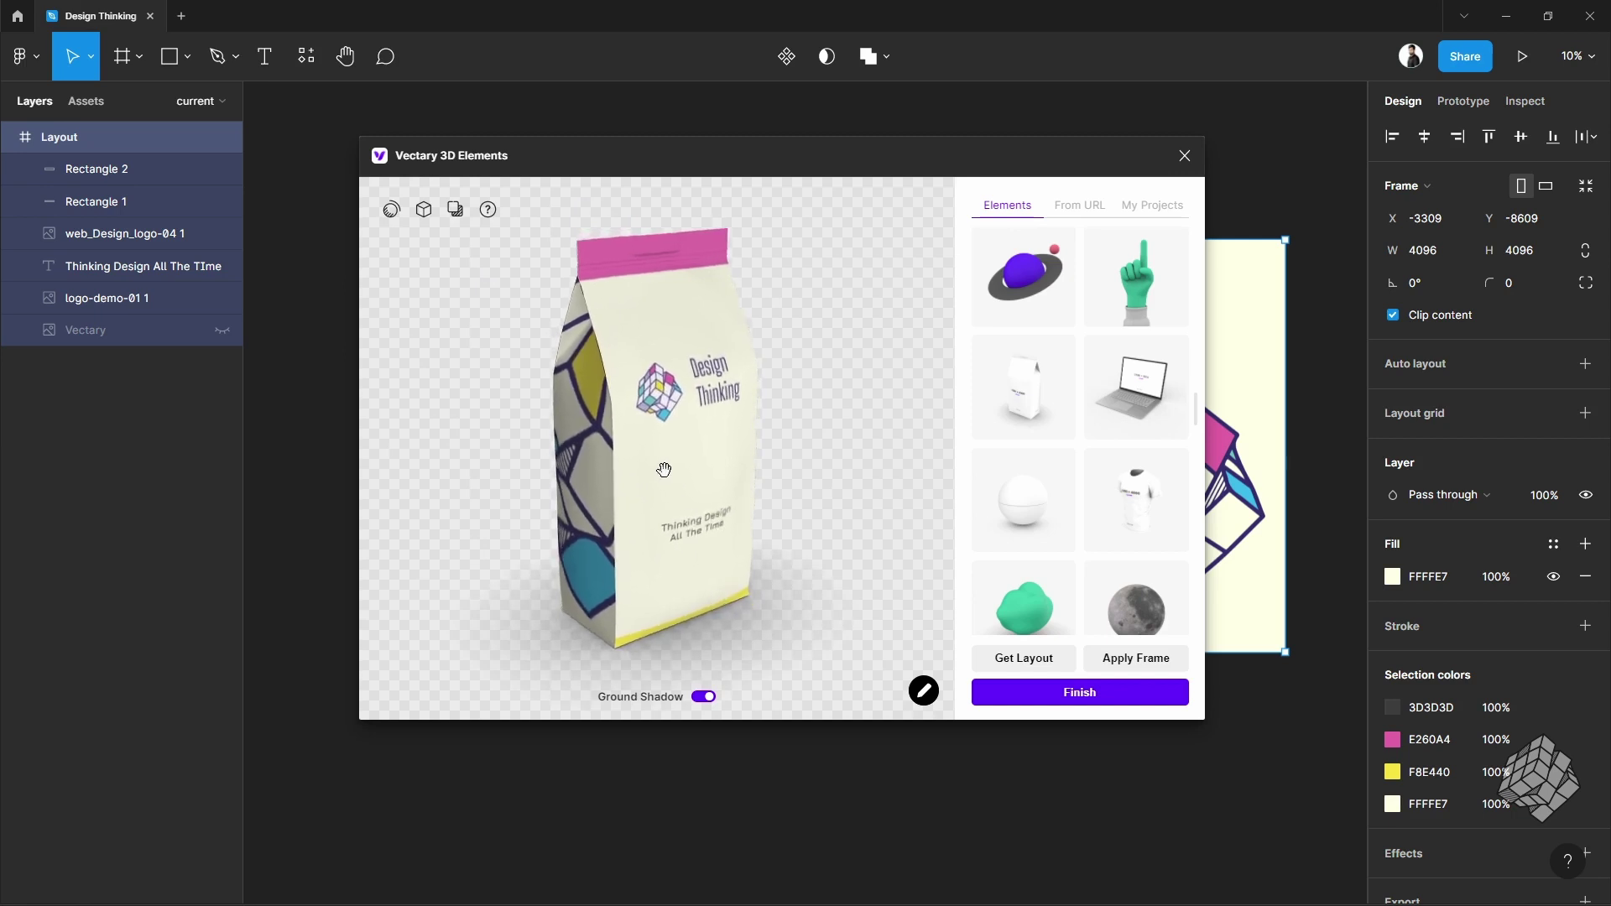
Place the rendered bag image left of Layout, wrap it in a new frame, and zoom to it
left_click(1120, 701)
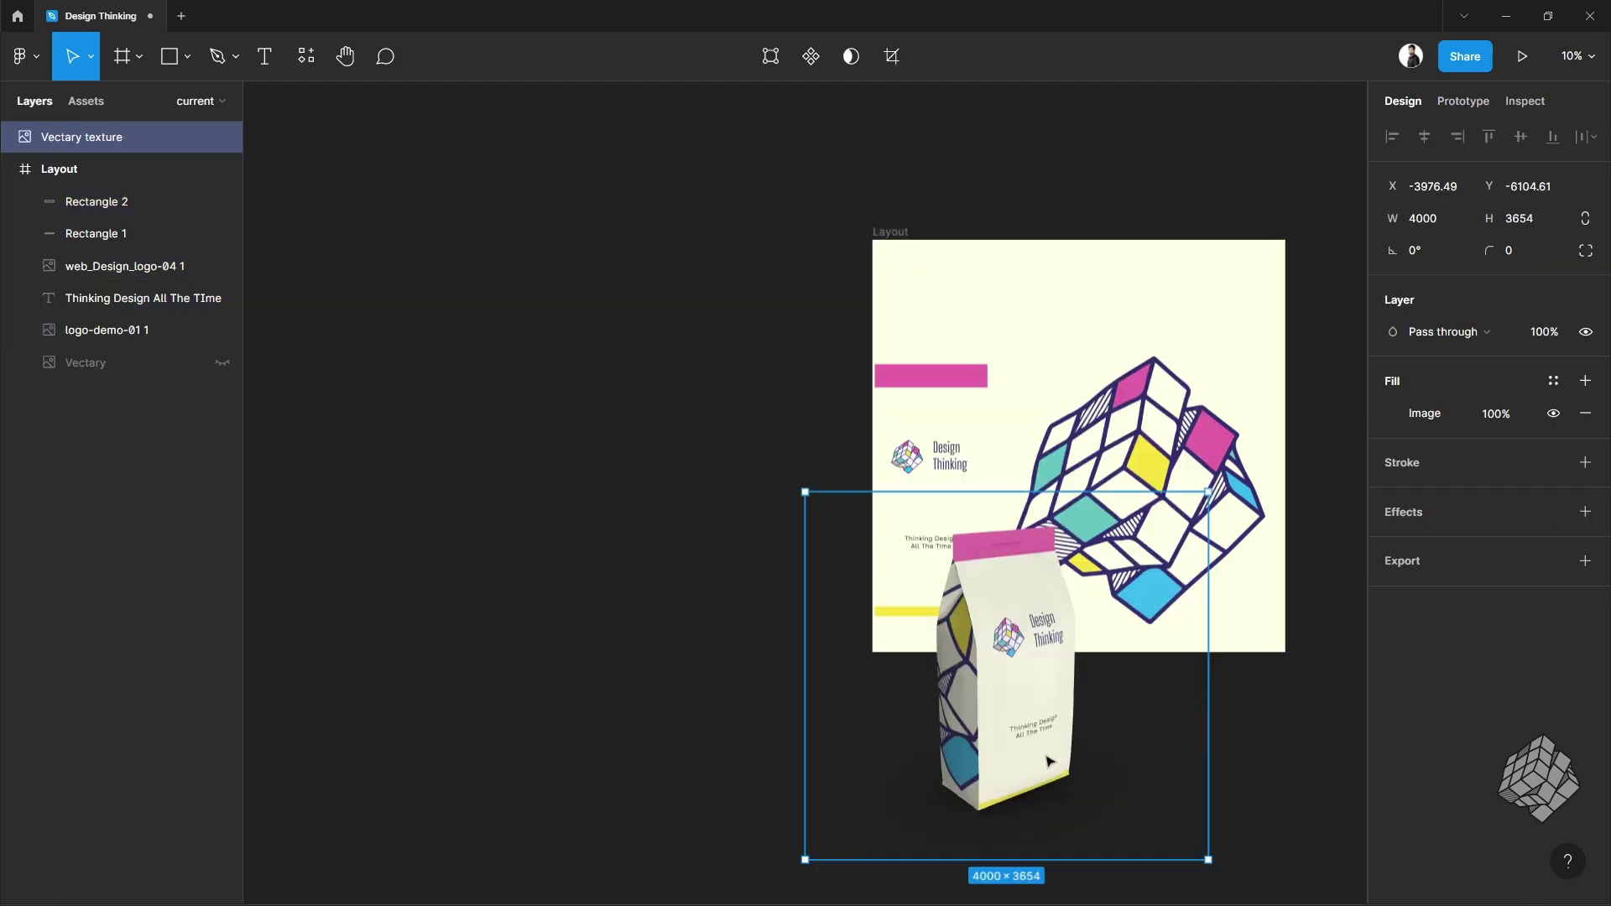
left_click_drag(1058, 764, 683, 535)
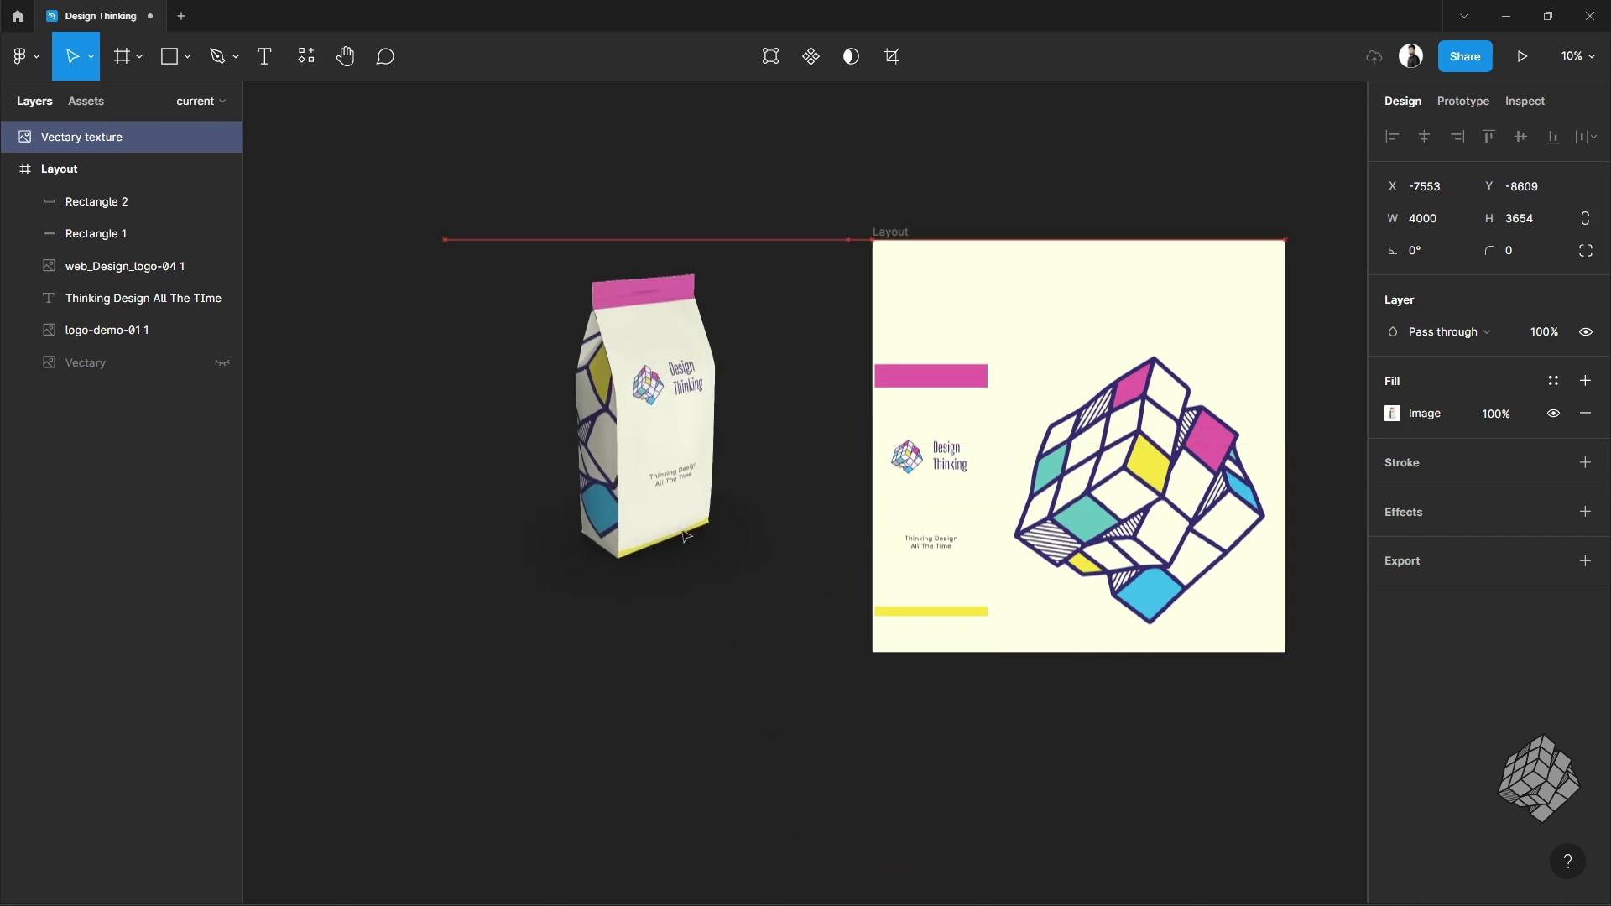
scroll(828, 684, "left", 3)
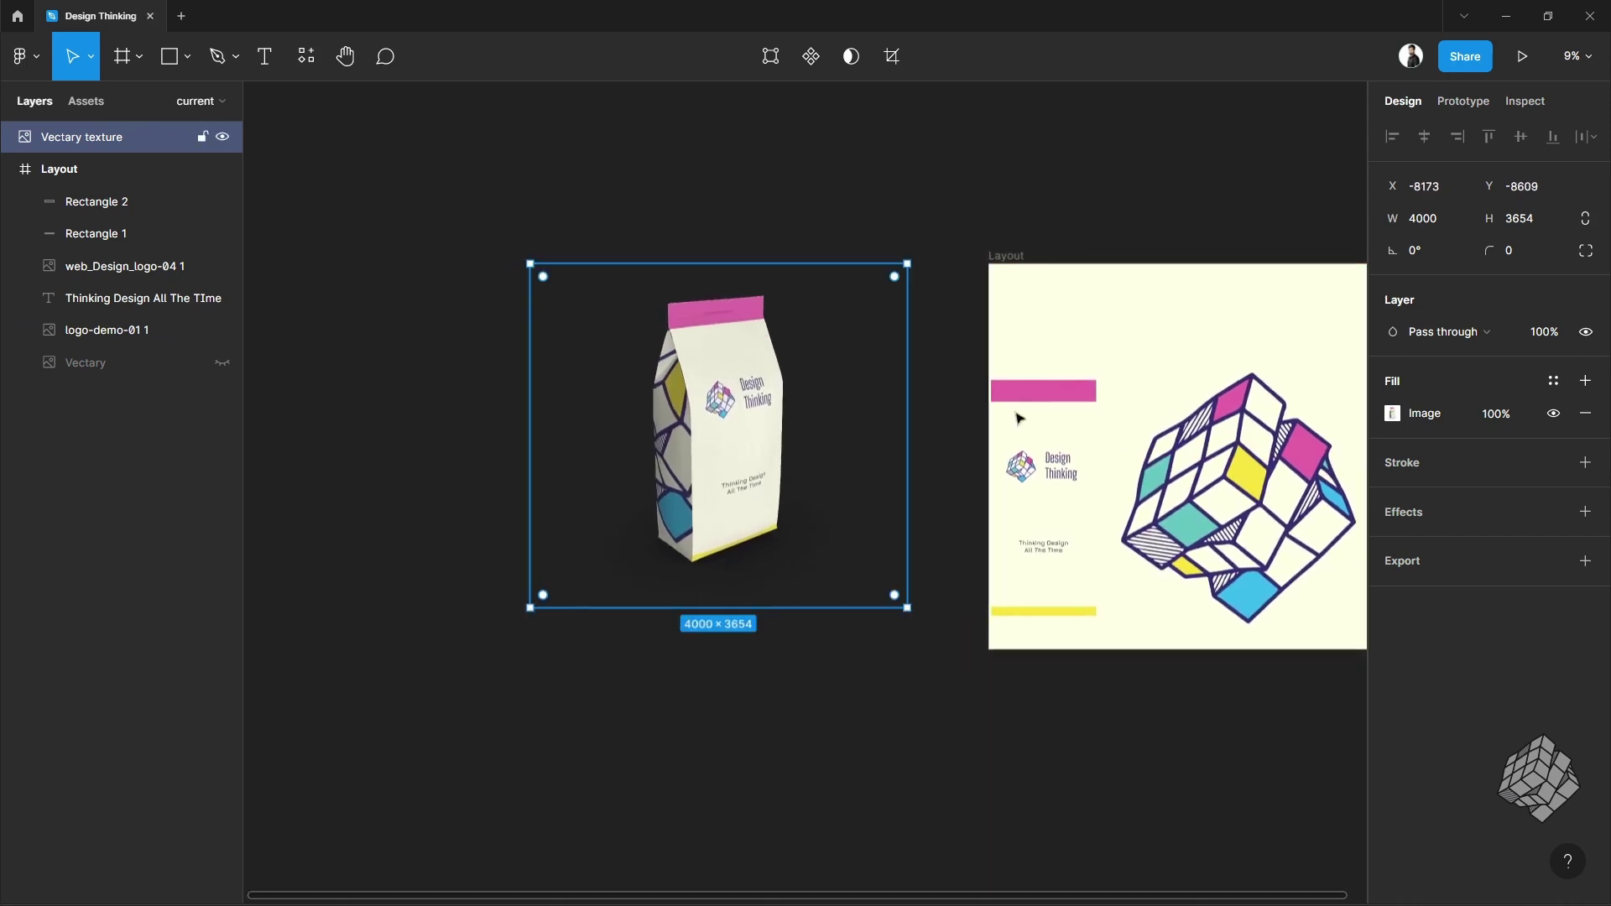
key("ctrl+alt+g")
left_click(1425, 543)
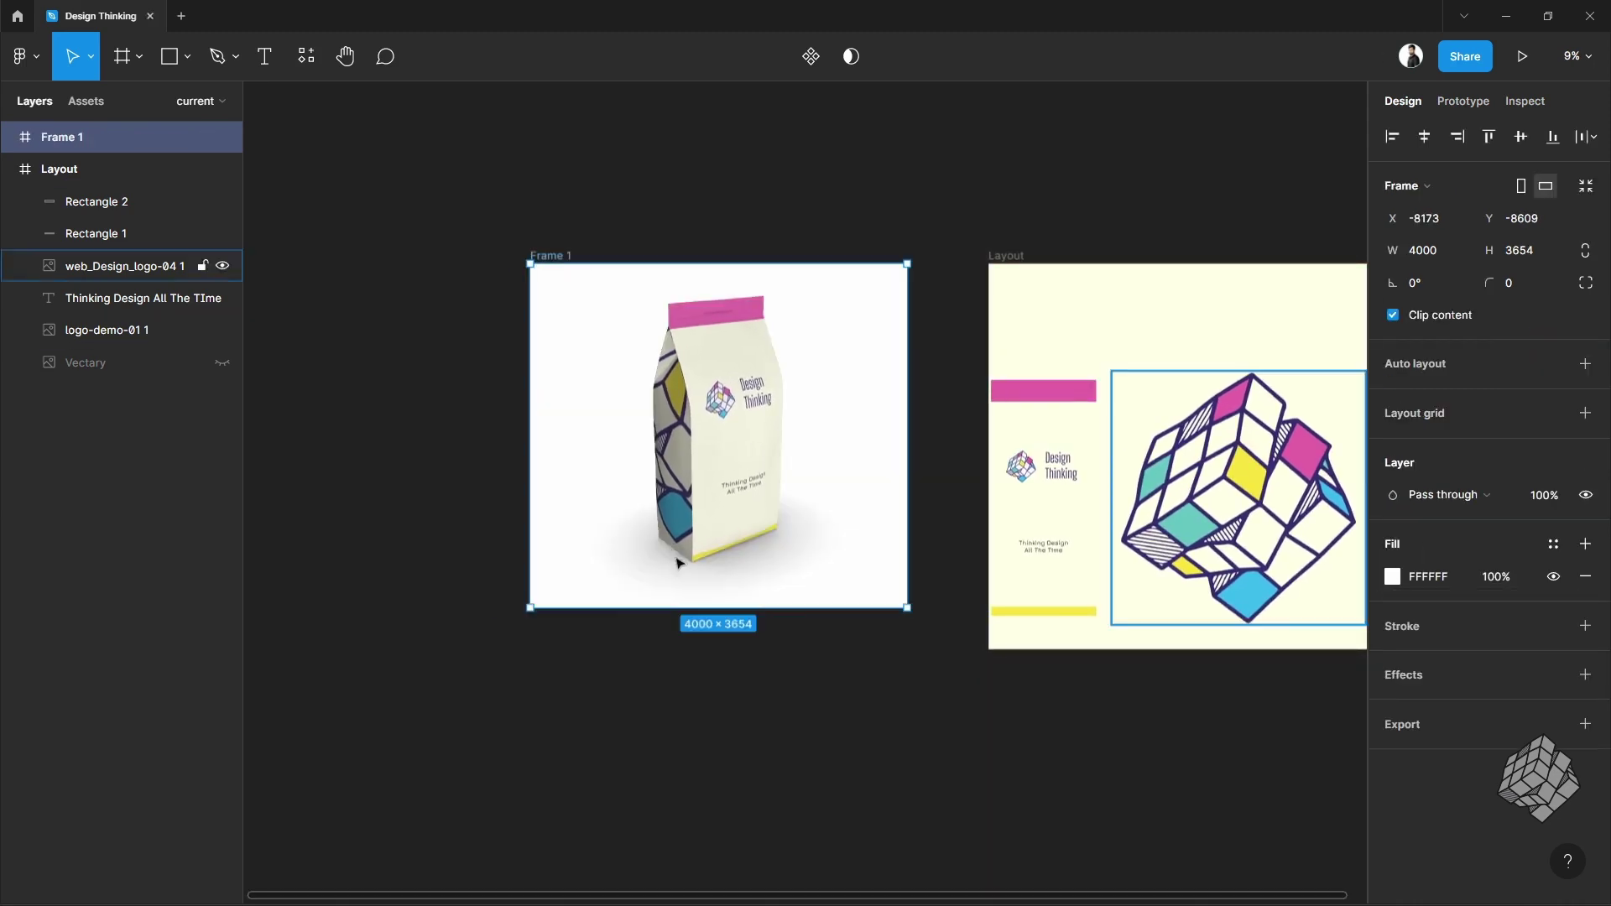
key("shift+2")
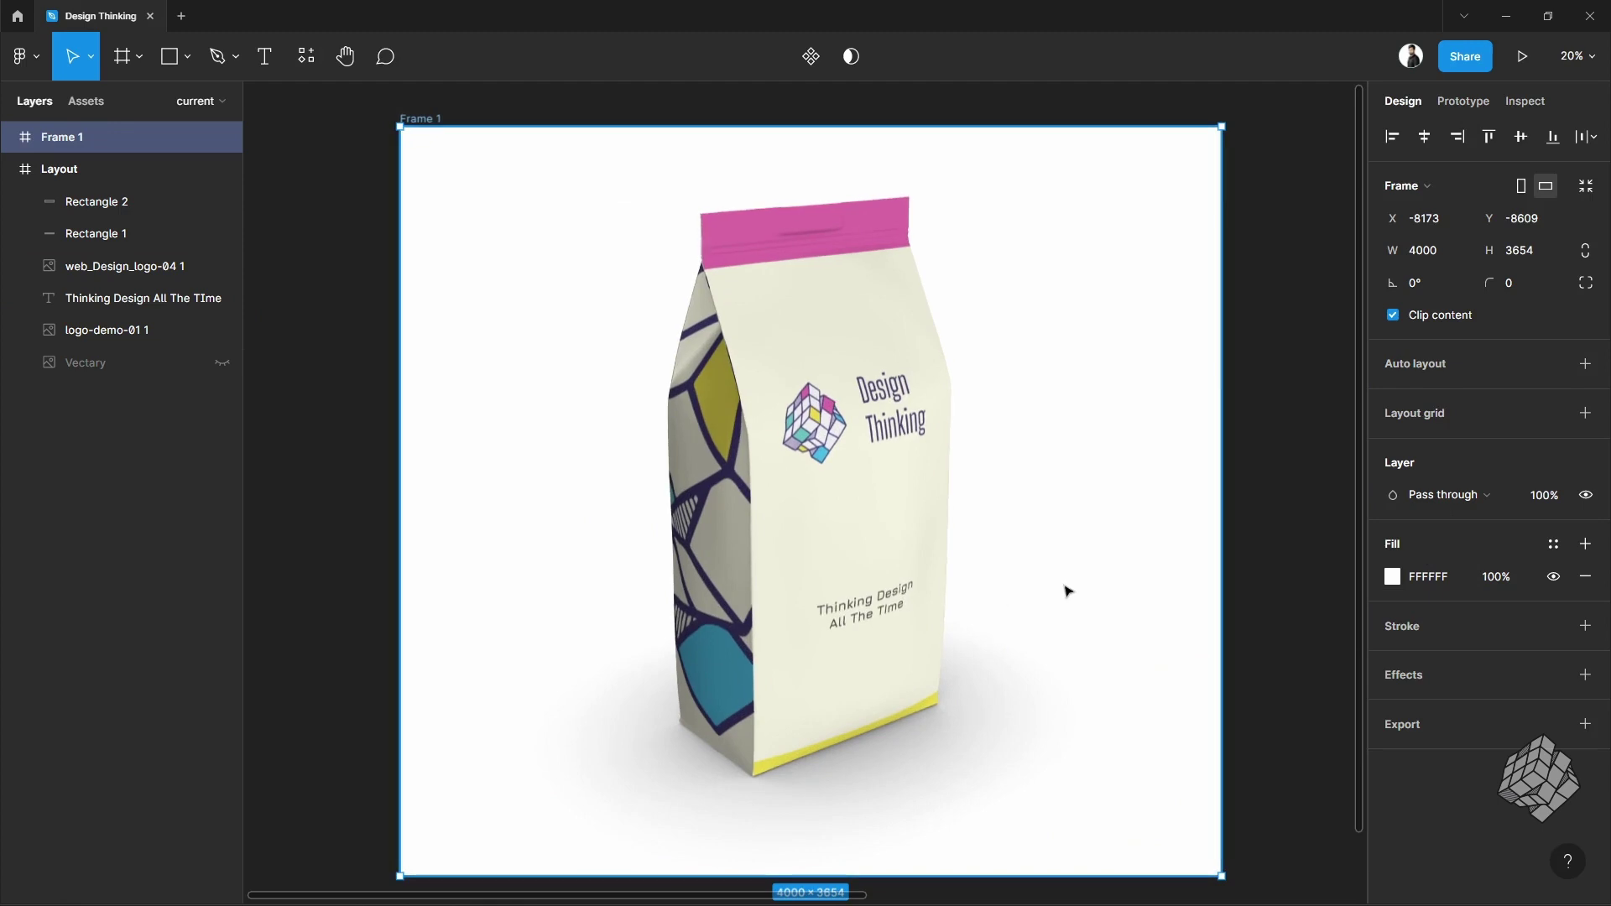
scroll(881, 611, "down", 3, "ctrl")
scroll(885, 621, "up", 4, "ctrl")
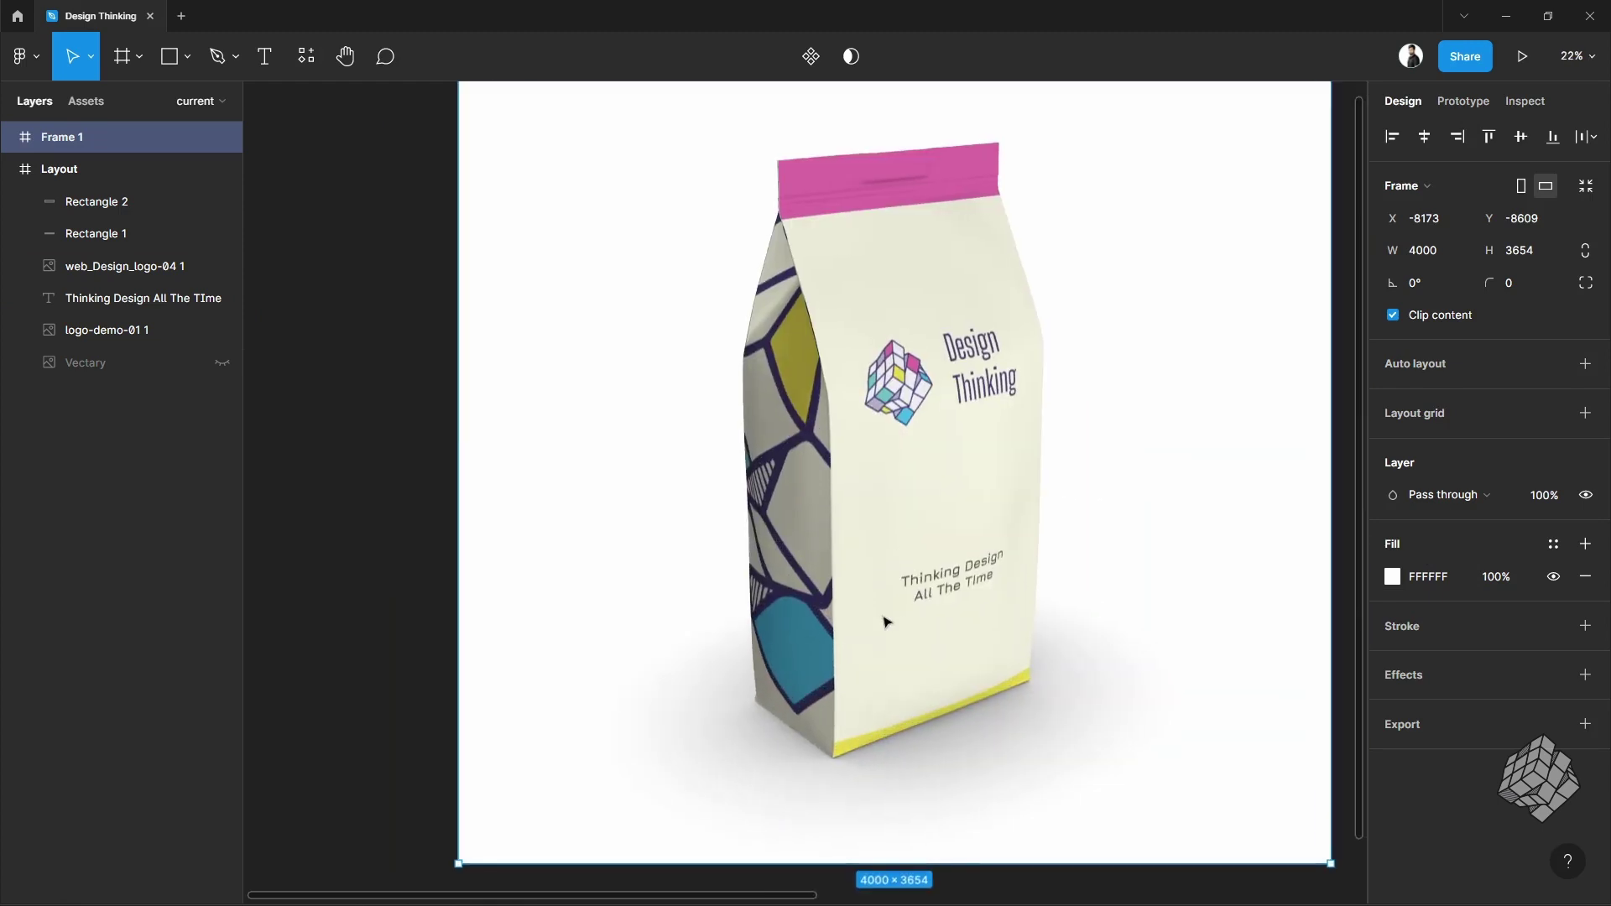
scroll(884, 620, "right", 3)
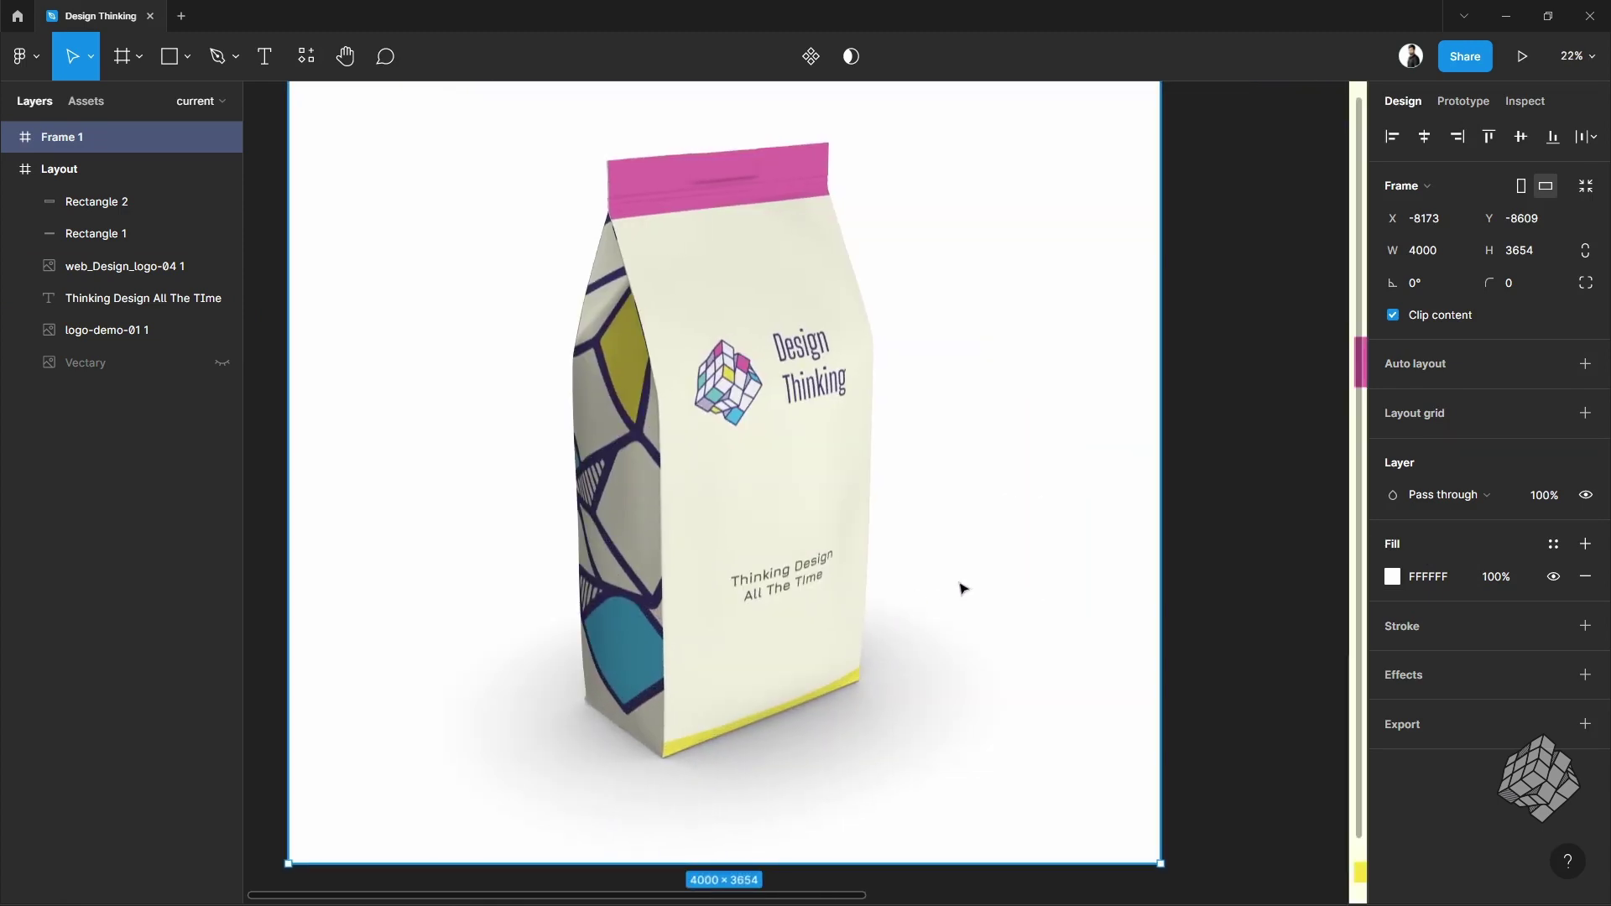
scroll(961, 587, "up", 2)
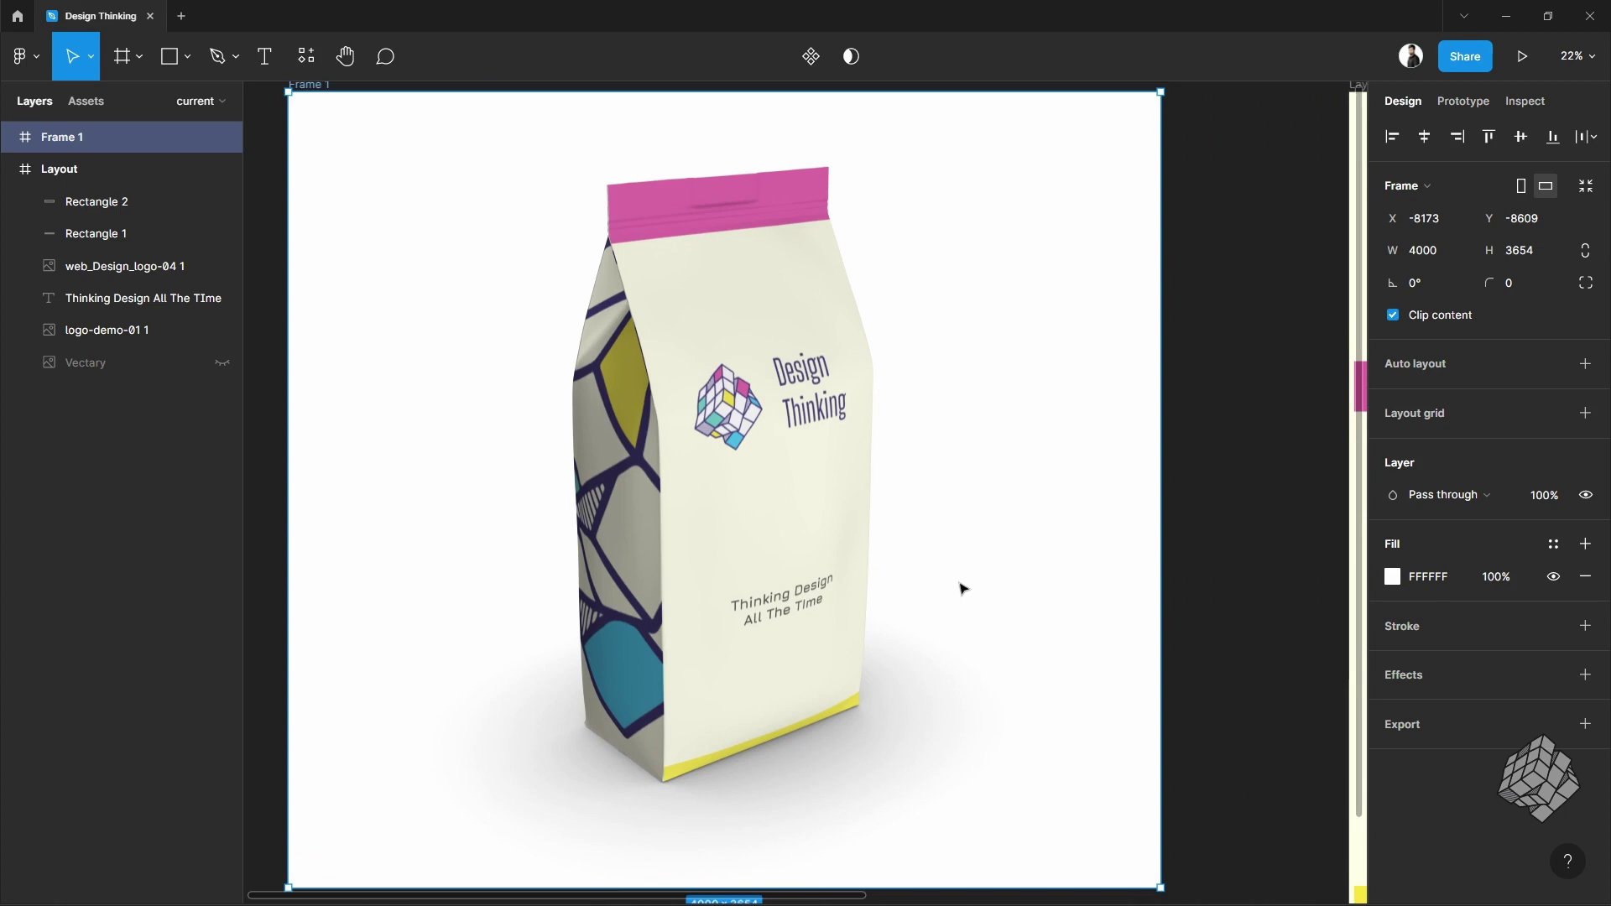